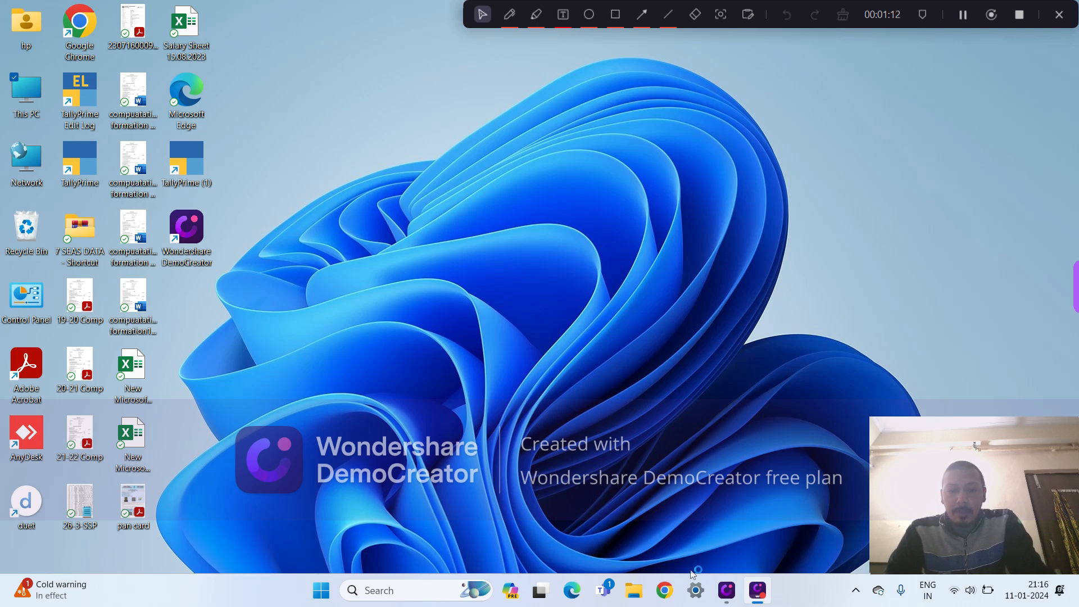
- Switch to Google Chrome, search for "tally prime download" and open the Tally Solutions download page
click(662, 594)
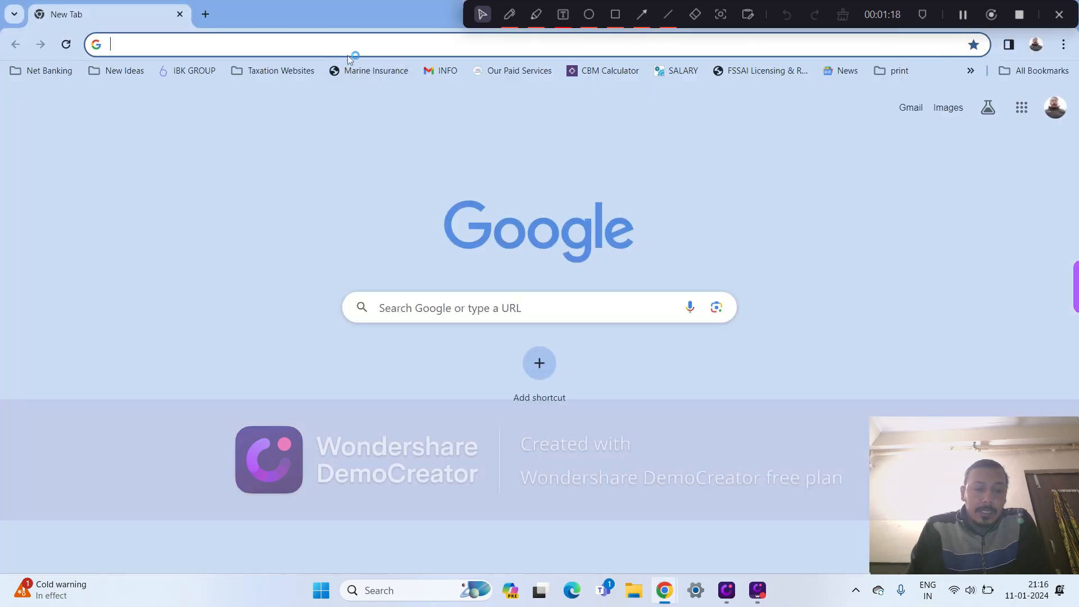
text(tally )
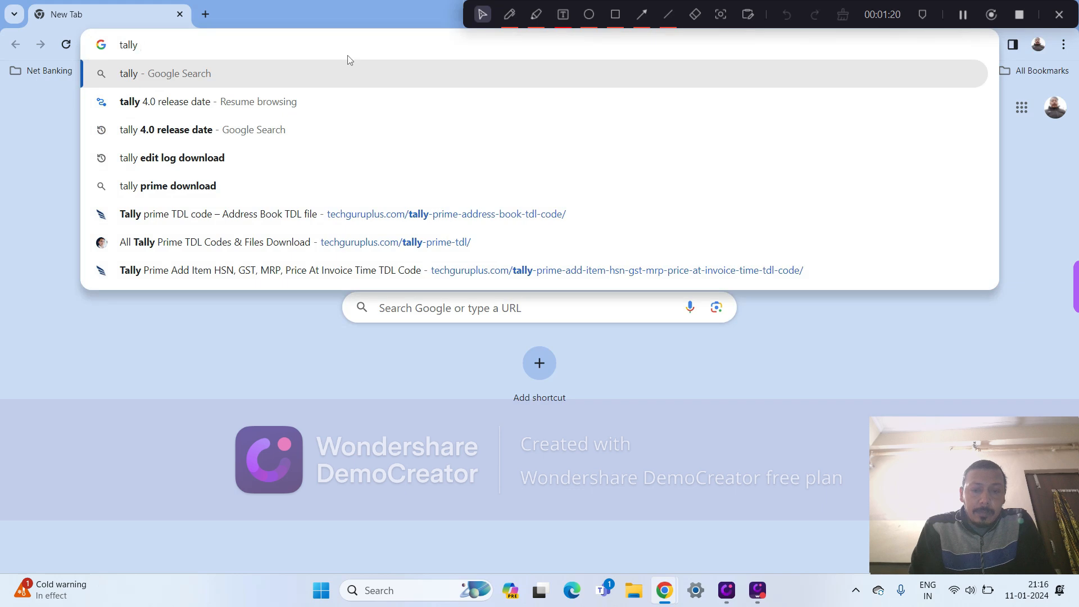
text(pr)
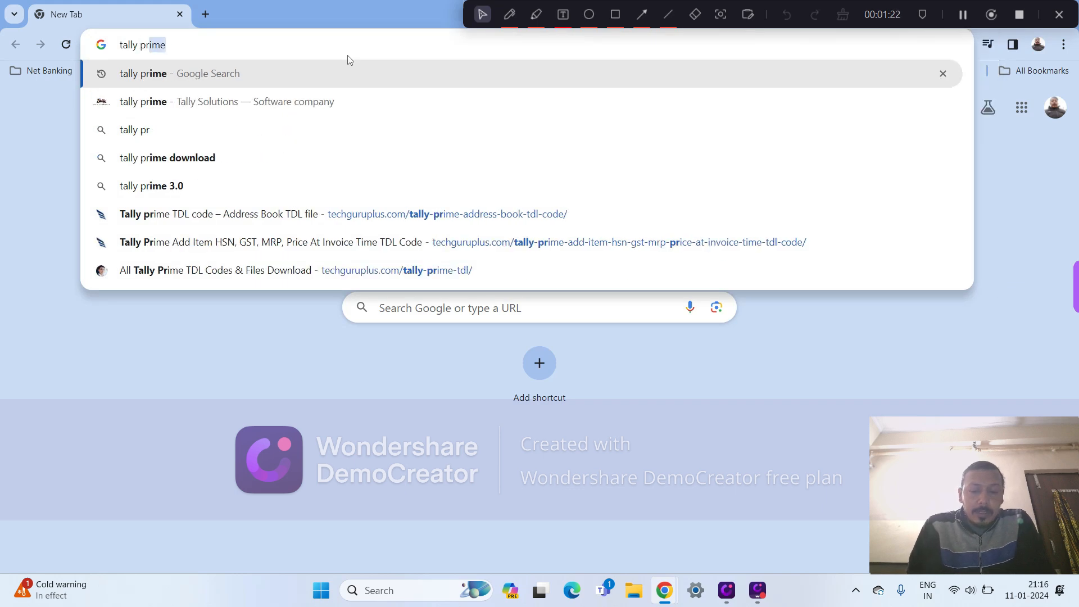
key(Down)
key(Down)
key(Down)
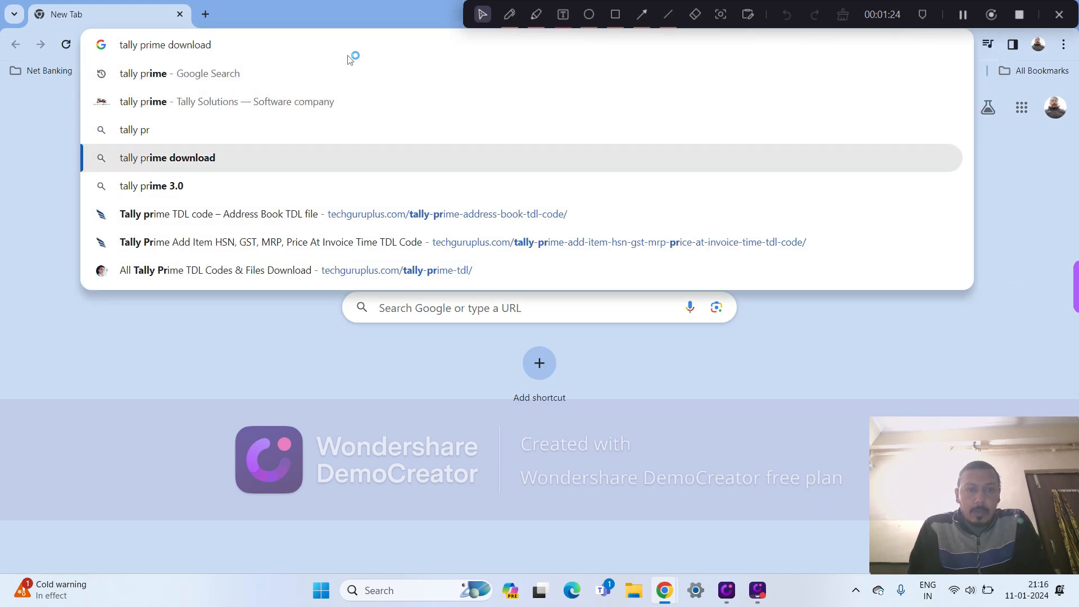
key(Return)
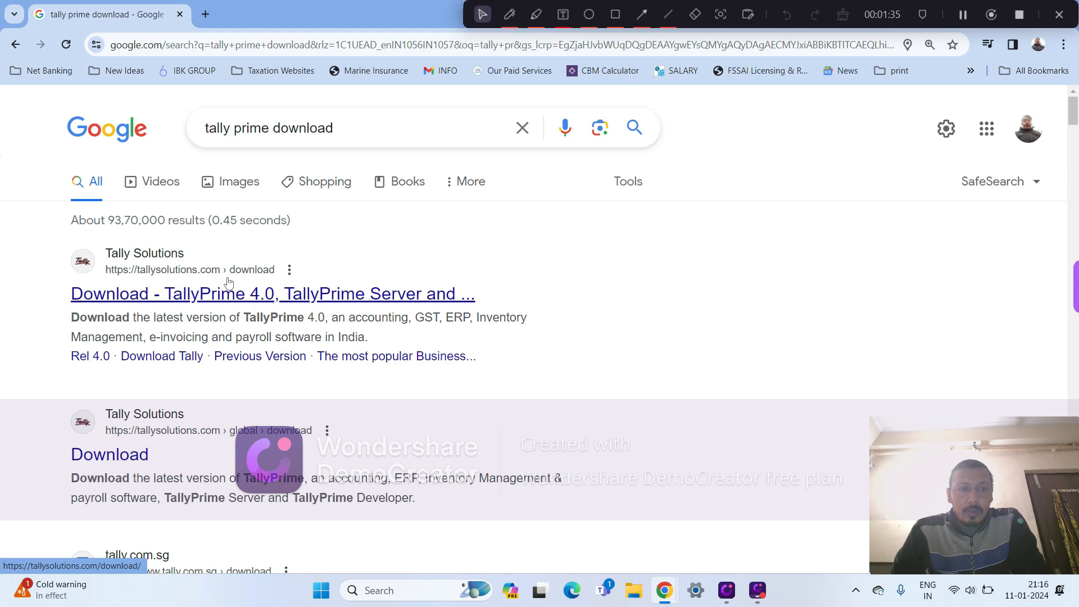
click(209, 299)
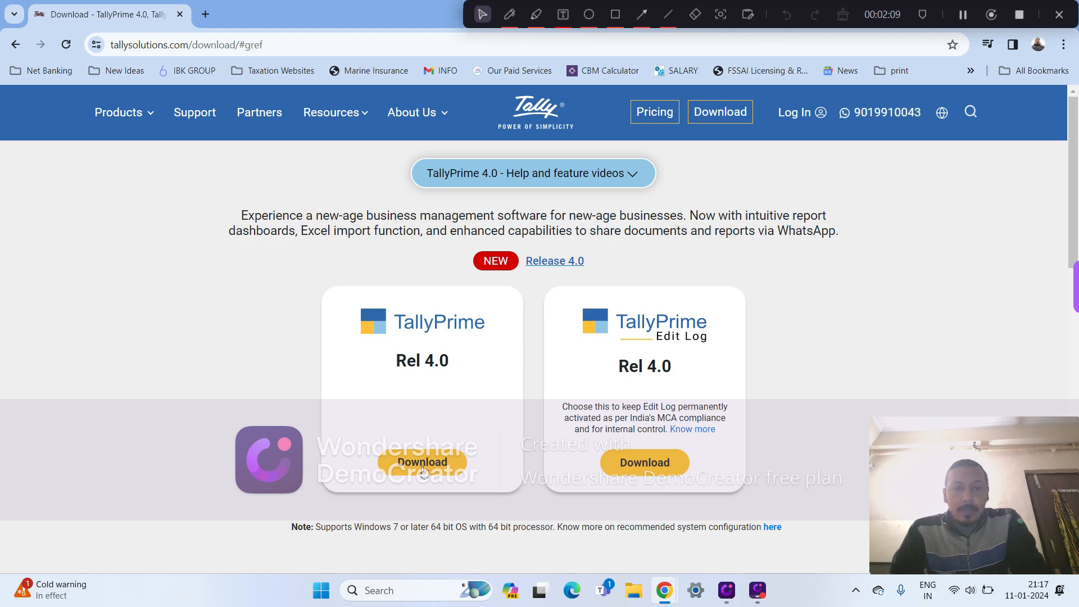
- Download the TallyPrime Edit Log Rel 4.0 installer and run the downloaded setup file
click(645, 463)
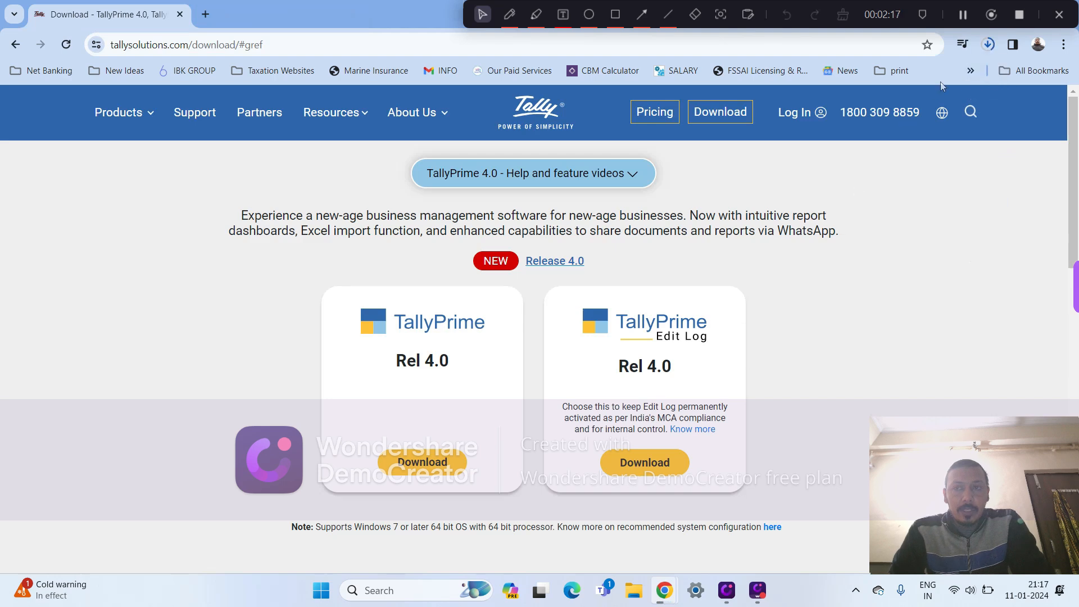
click(989, 49)
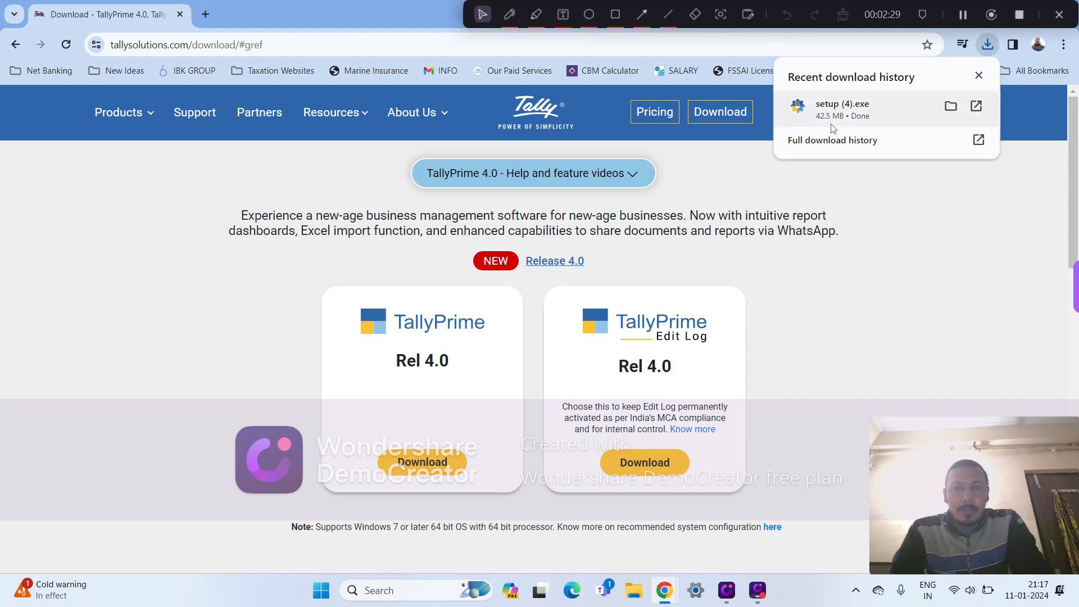
click(864, 118)
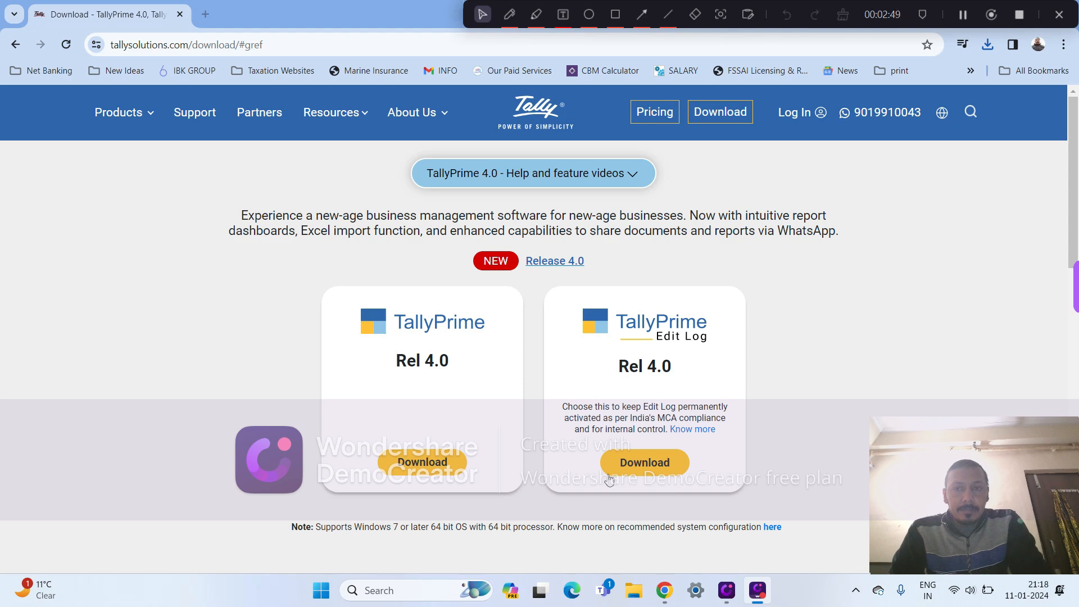
- Update the installed TallyPrime Edit Log 3.0.1 in C:\Program Files\TallyPrimeEditLog to release 4.0
mouse_move(748, 595)
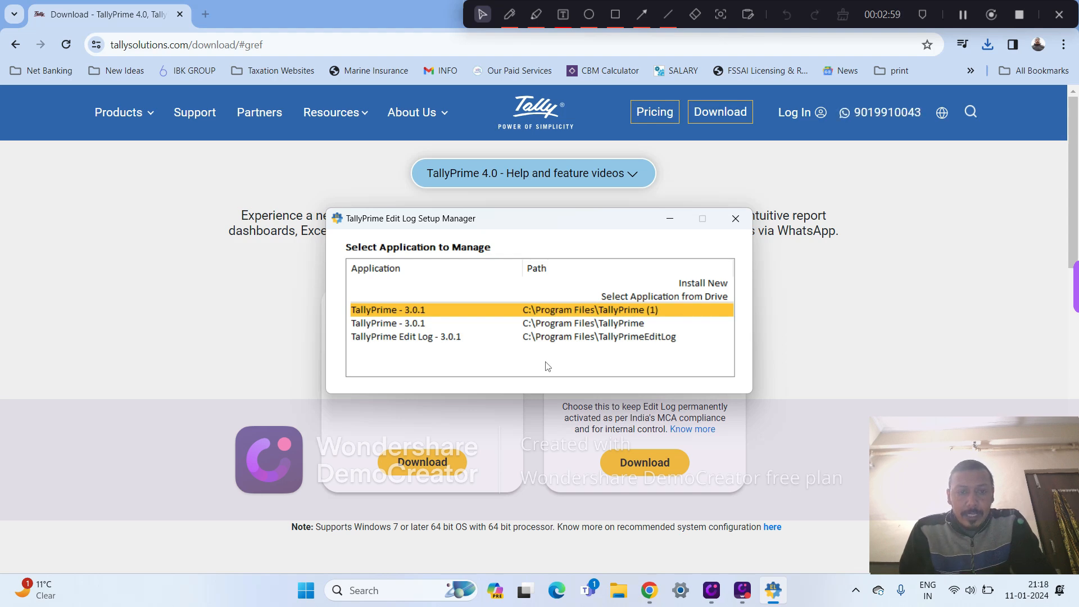
key(Down)
key(Down)
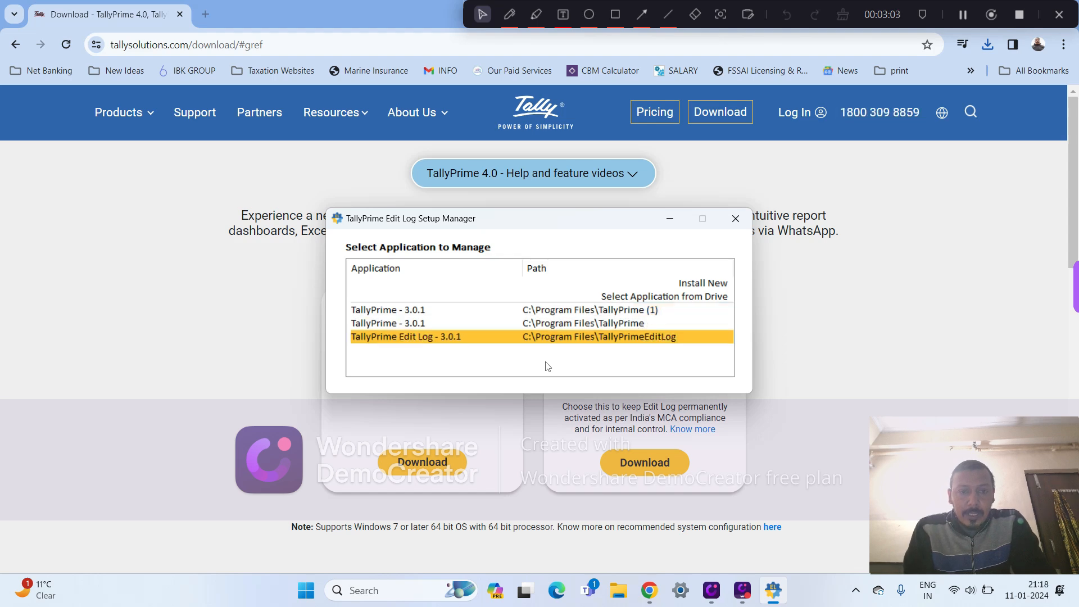
key(Return)
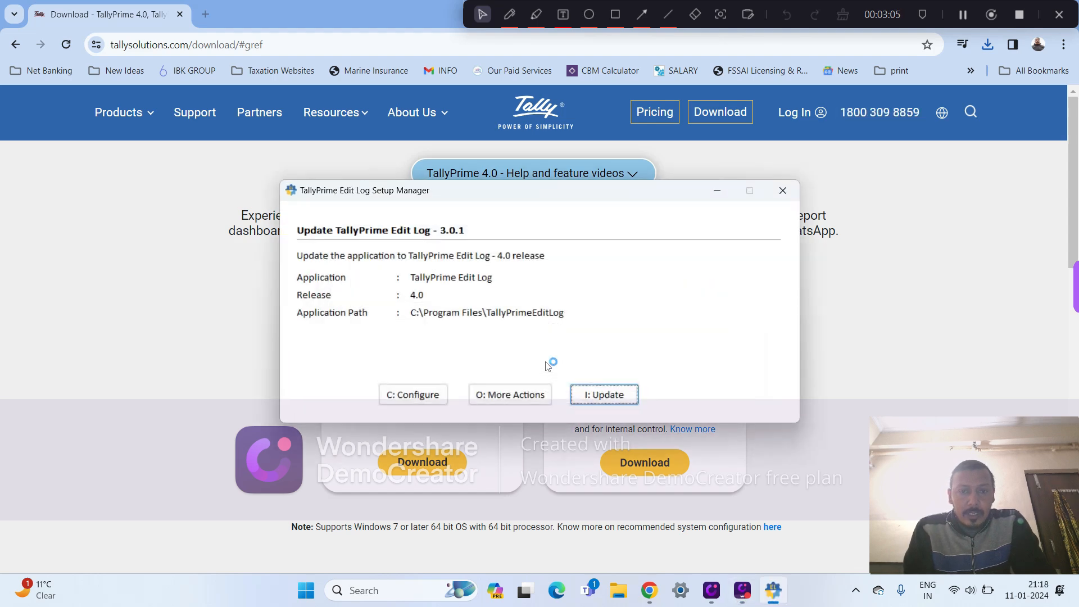
key(Return)
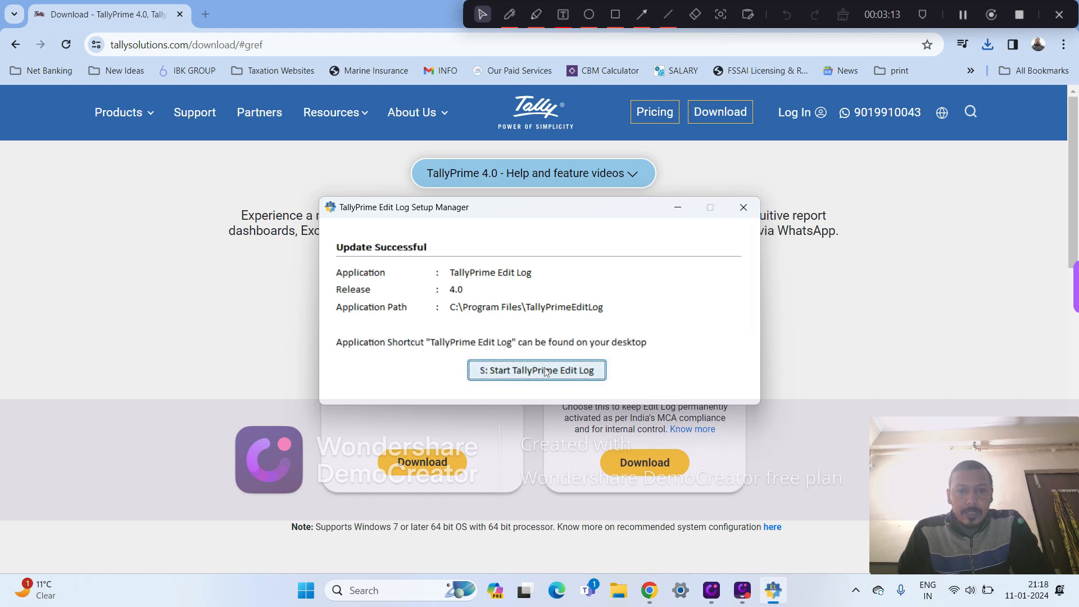
- Start TallyPrime Edit Log from the setup manager and continue in Educational Mode
click(543, 370)
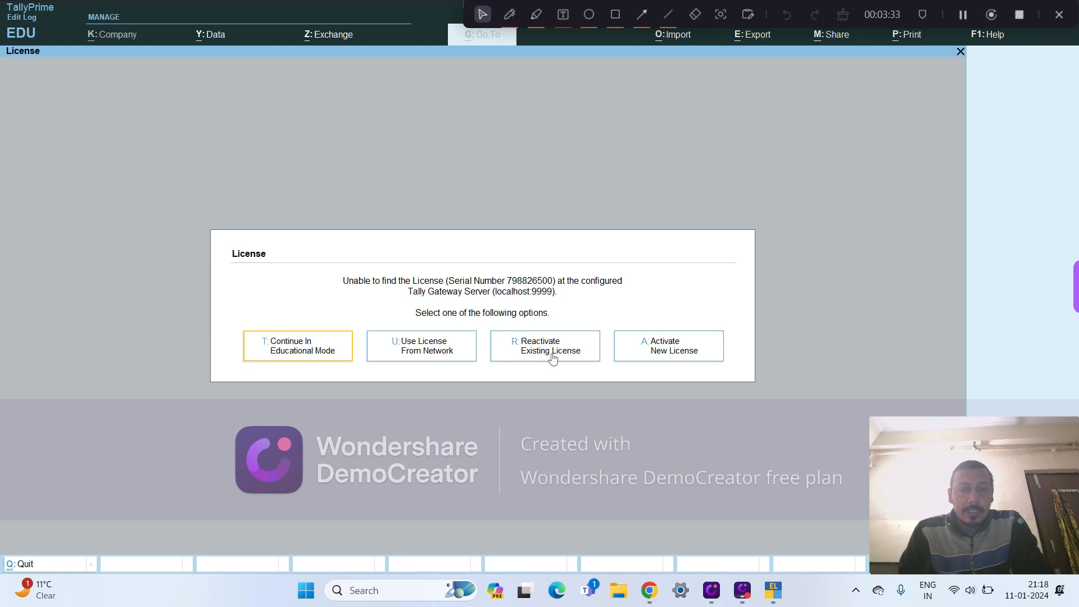
click(676, 358)
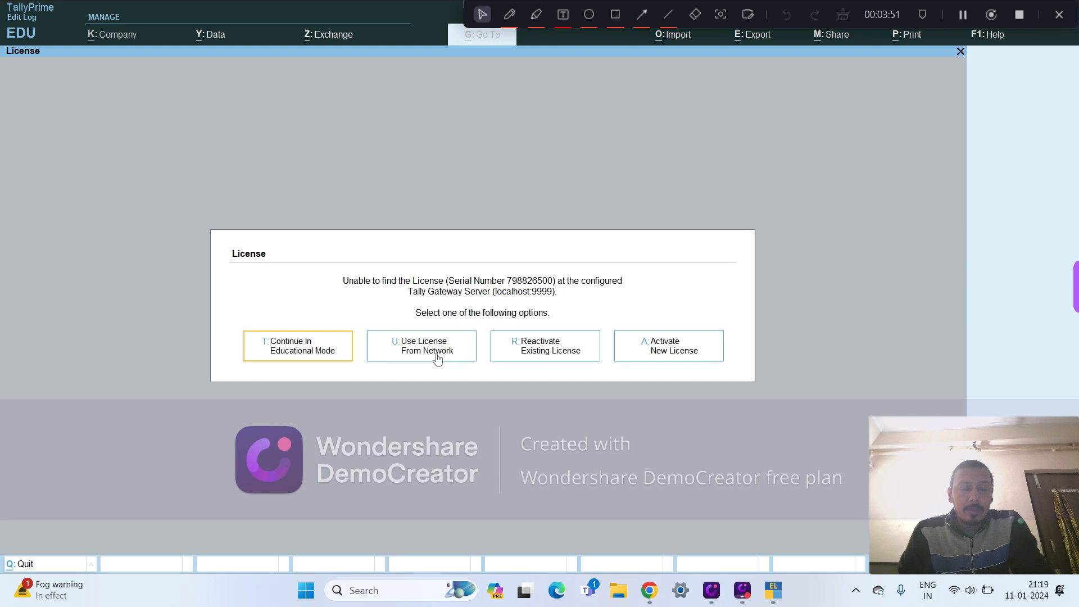
click(319, 344)
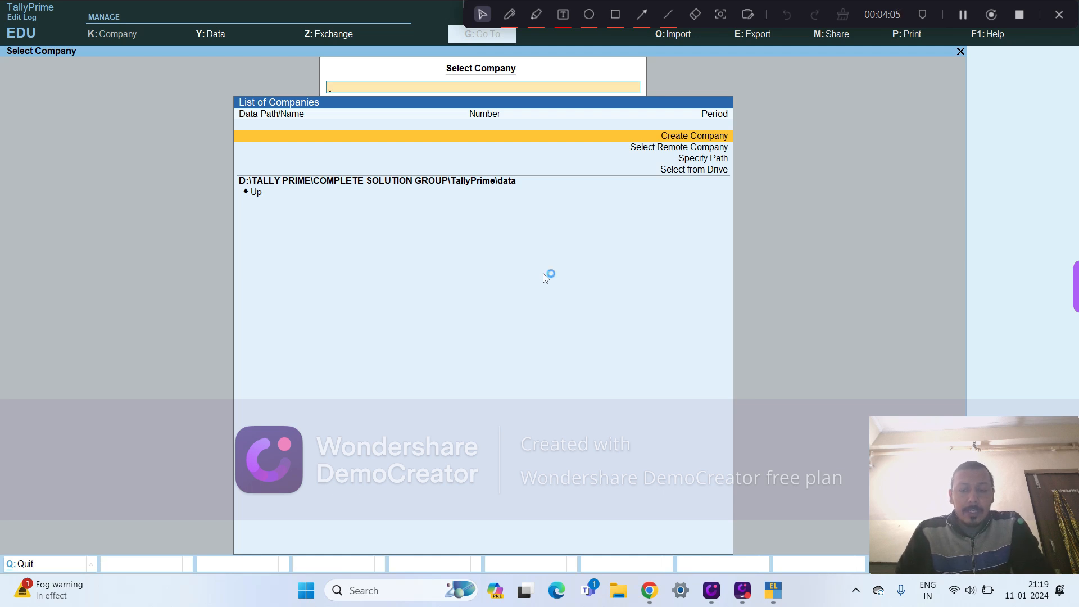
- Examine the company selection options and the drives and folders offered for locating company data
key(Down)
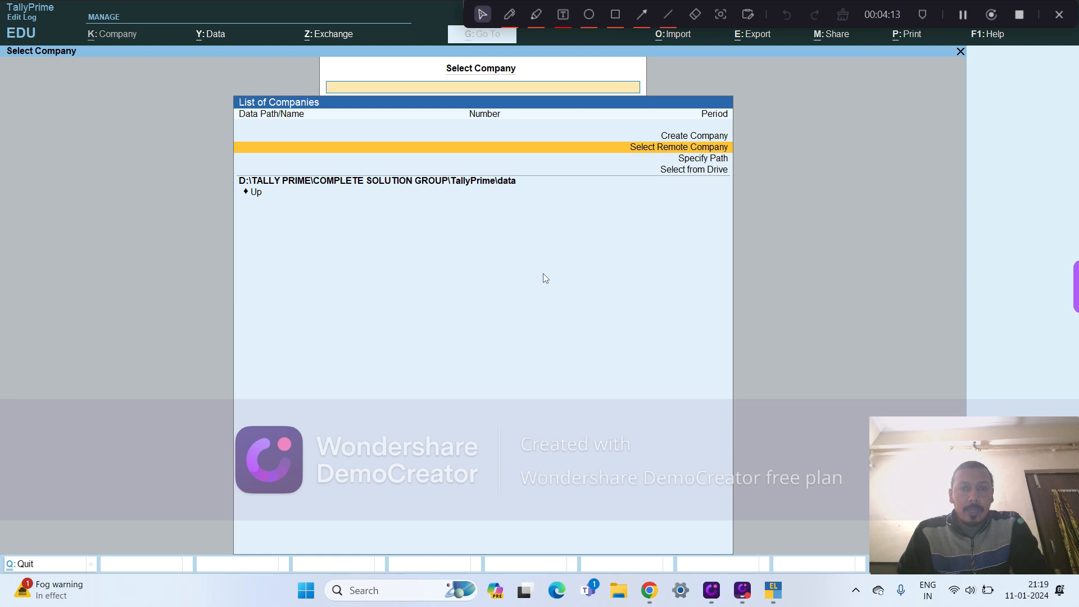
key(Down)
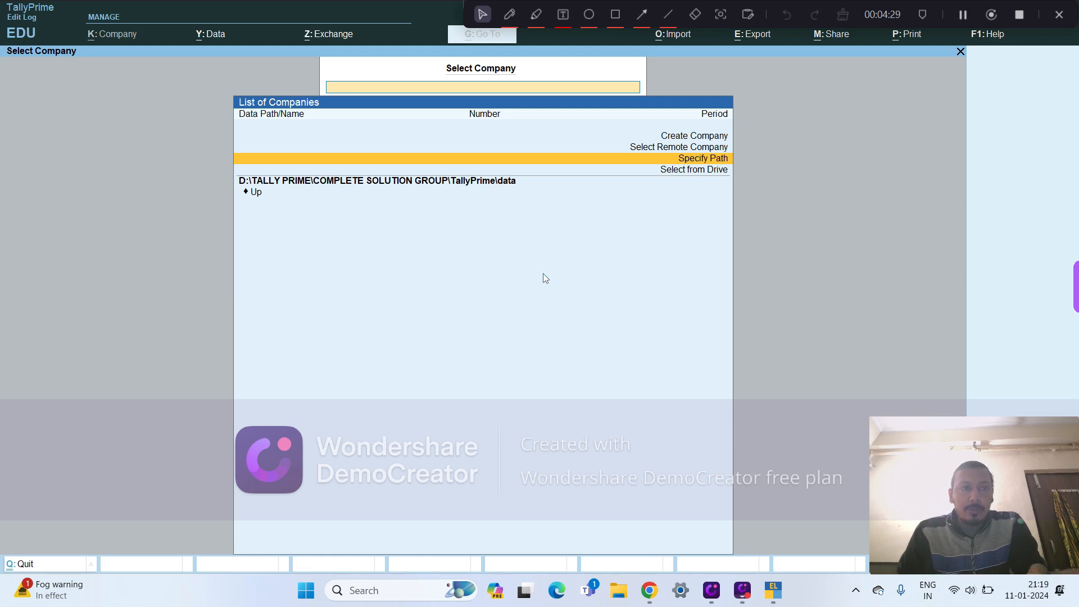
key(Down)
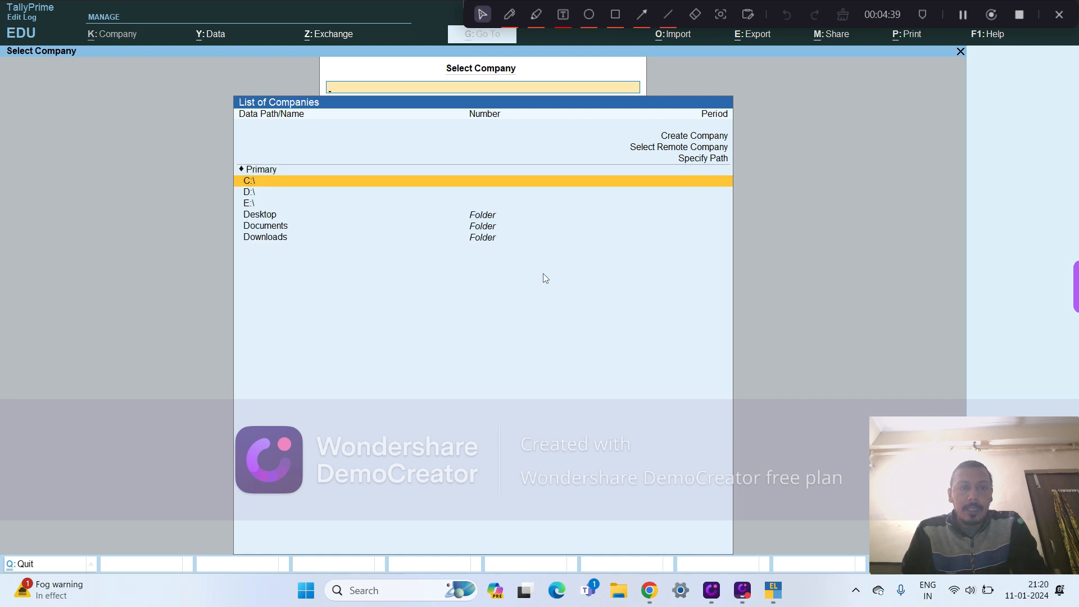
key(Down)
key(Down)
key(Down)
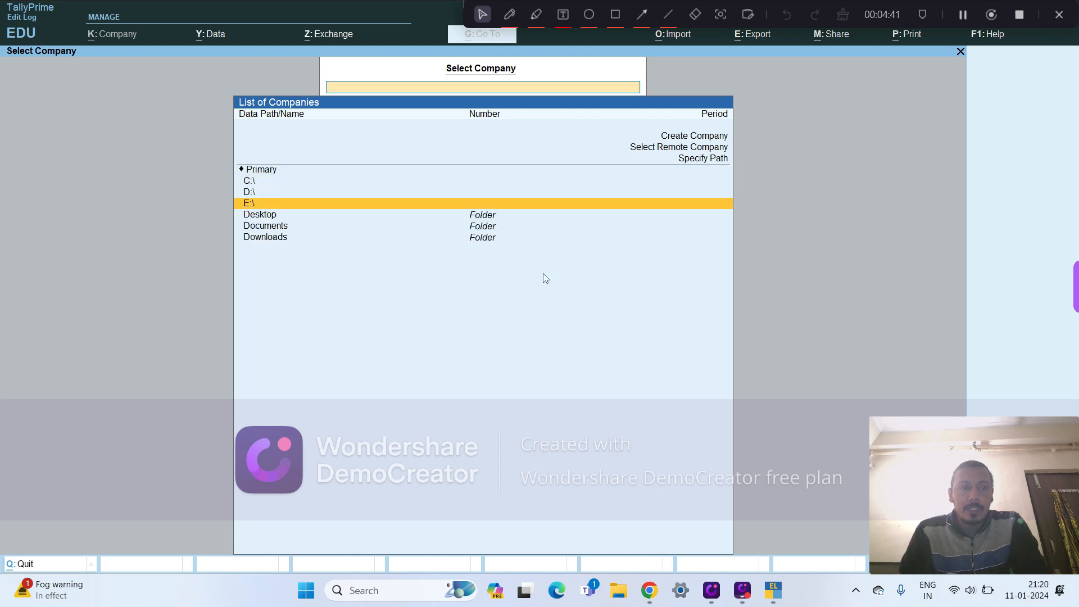
key(Down)
key(Down)
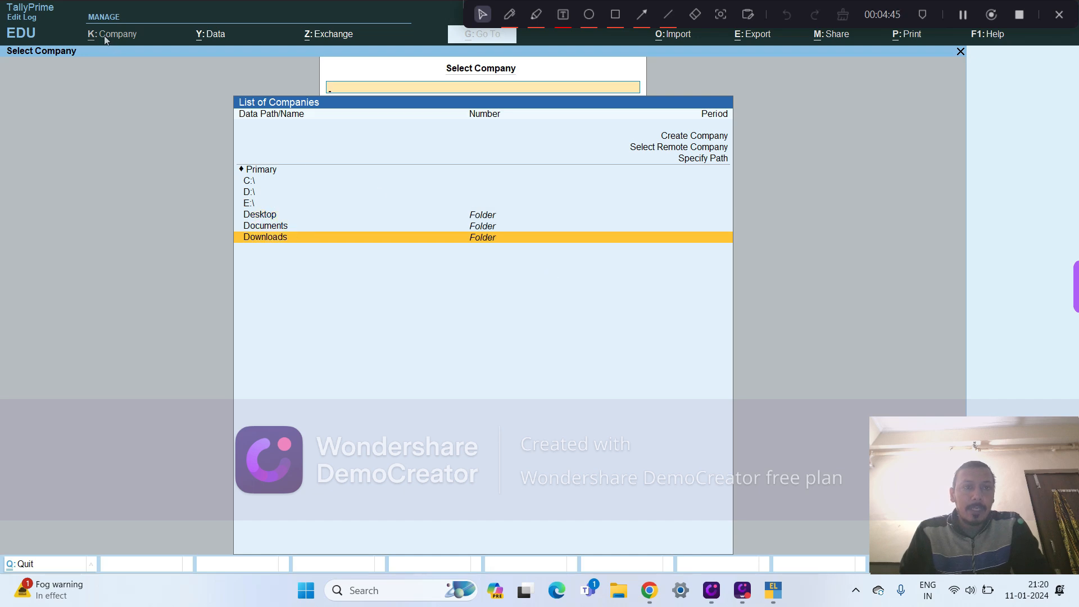
- Start creating a new company and enter ABC PVT LTD as its company name, keeping the same mailing name
click(679, 136)
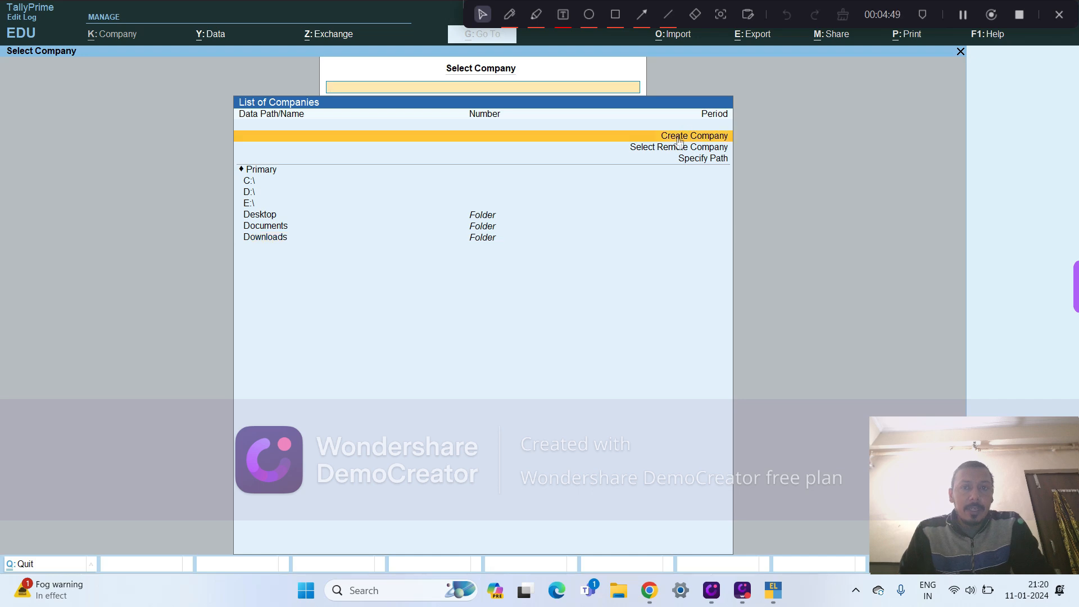
click(679, 139)
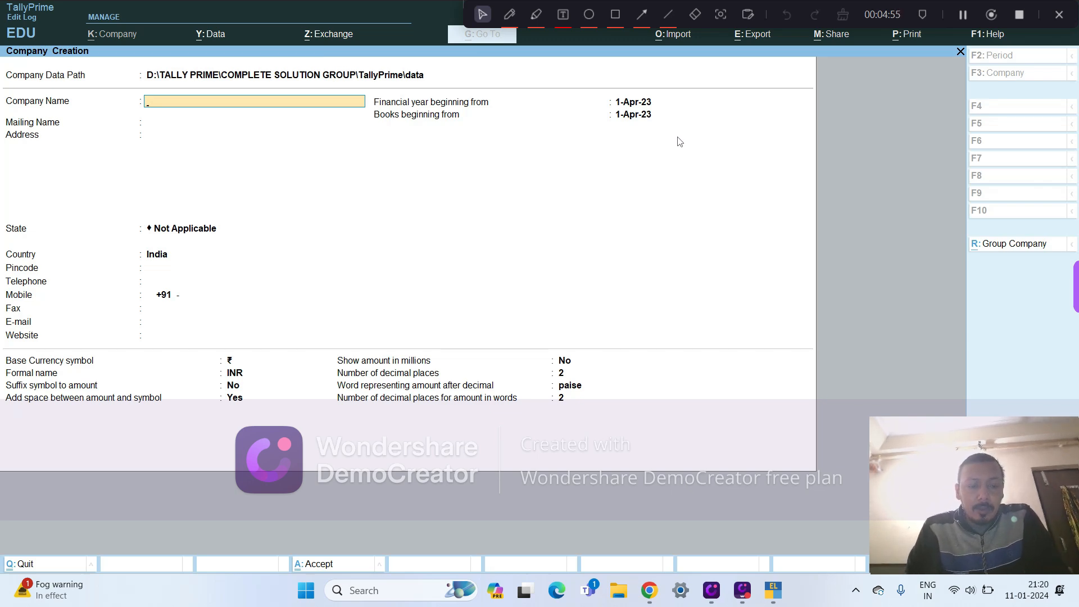
text(Abc)
key(BackSpace)
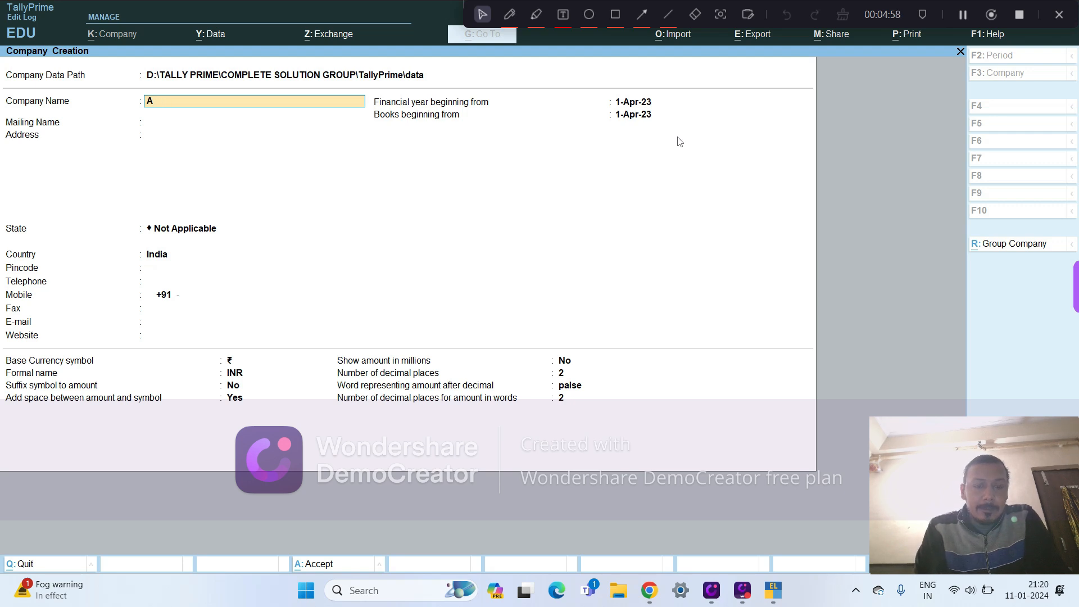
text(BC)
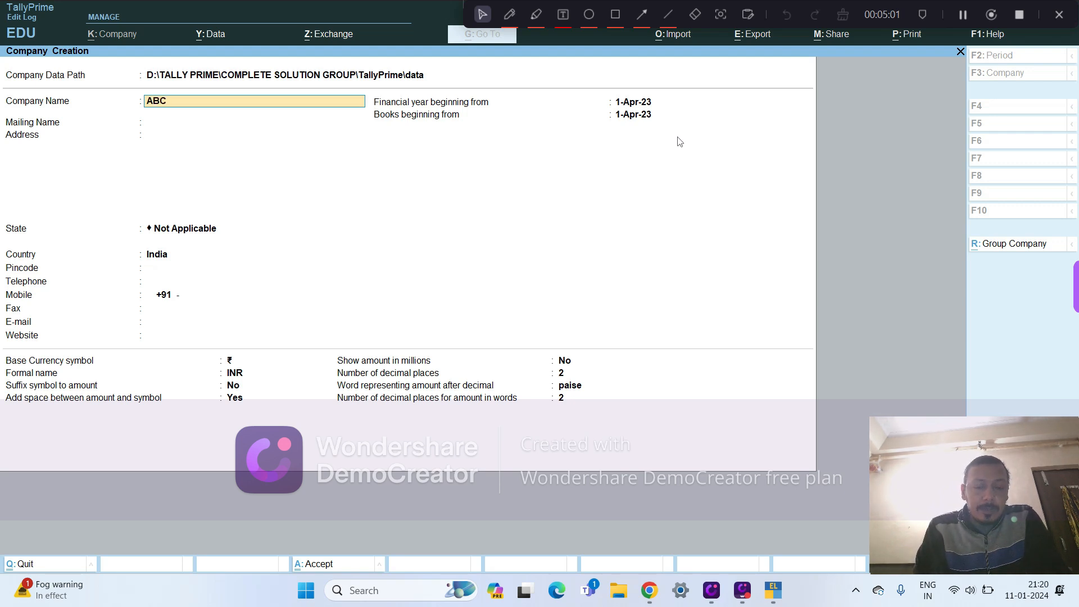
text( PVT LTD)
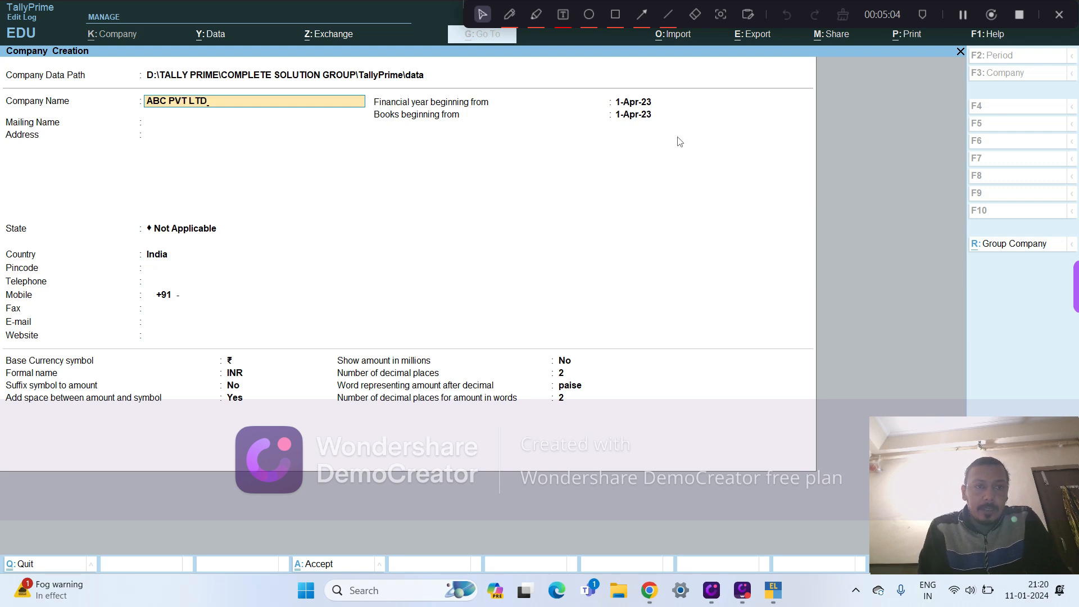
key(Return)
key(Return)
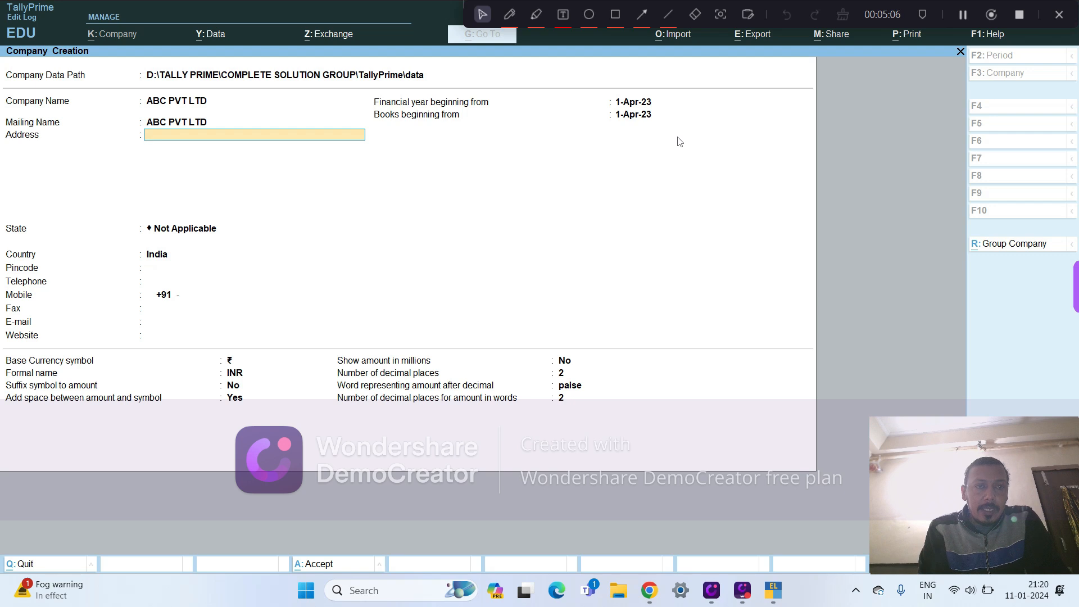
- Add the financial year to the company name so it reads ABC PVT LTD 23-24
key(Up)
key(Up)
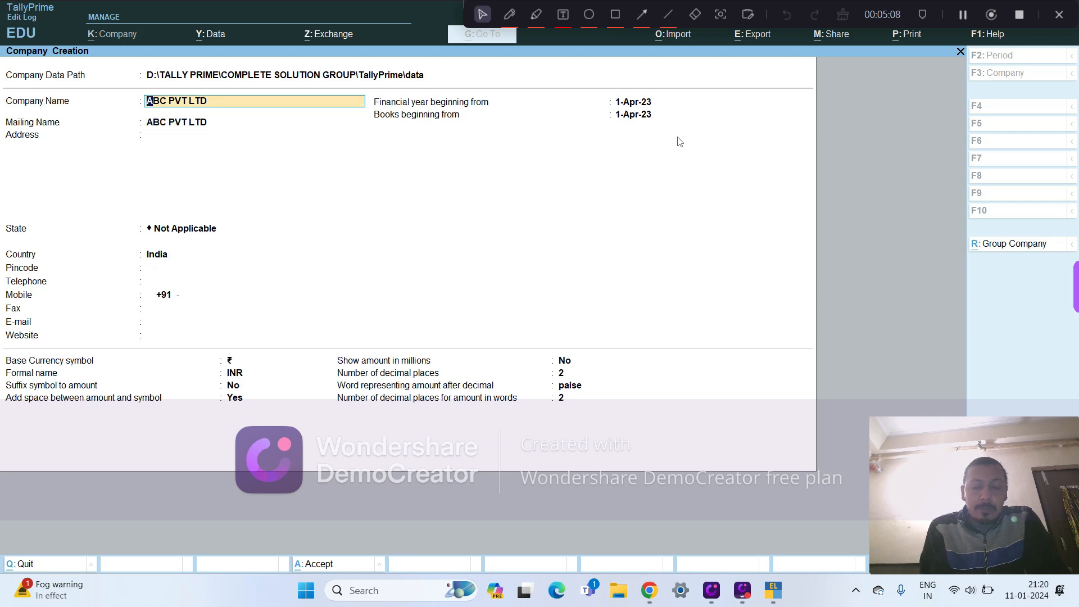
text(23-24)
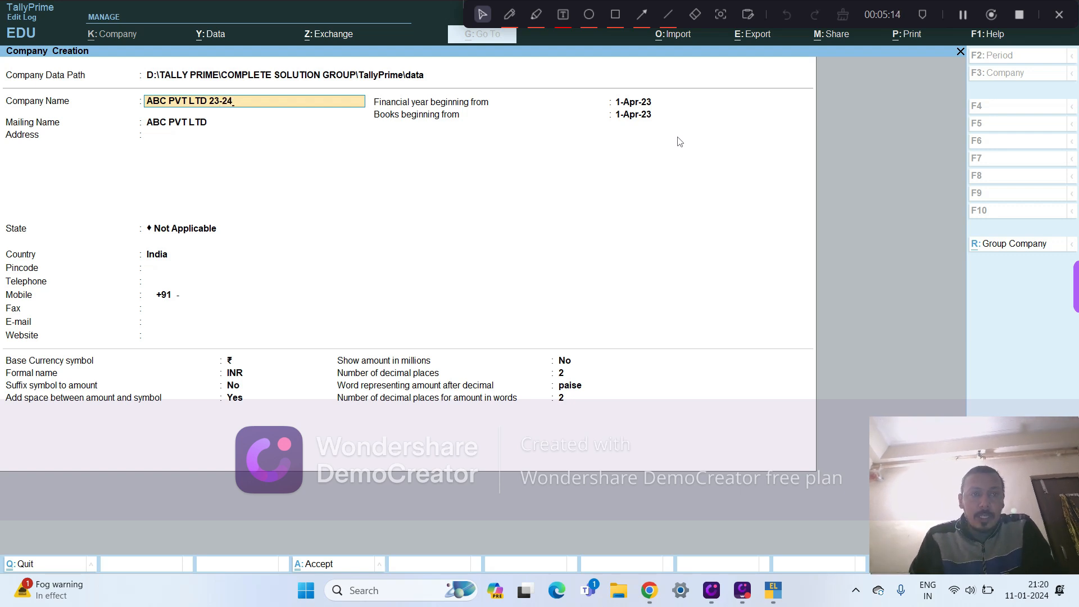
key(Return)
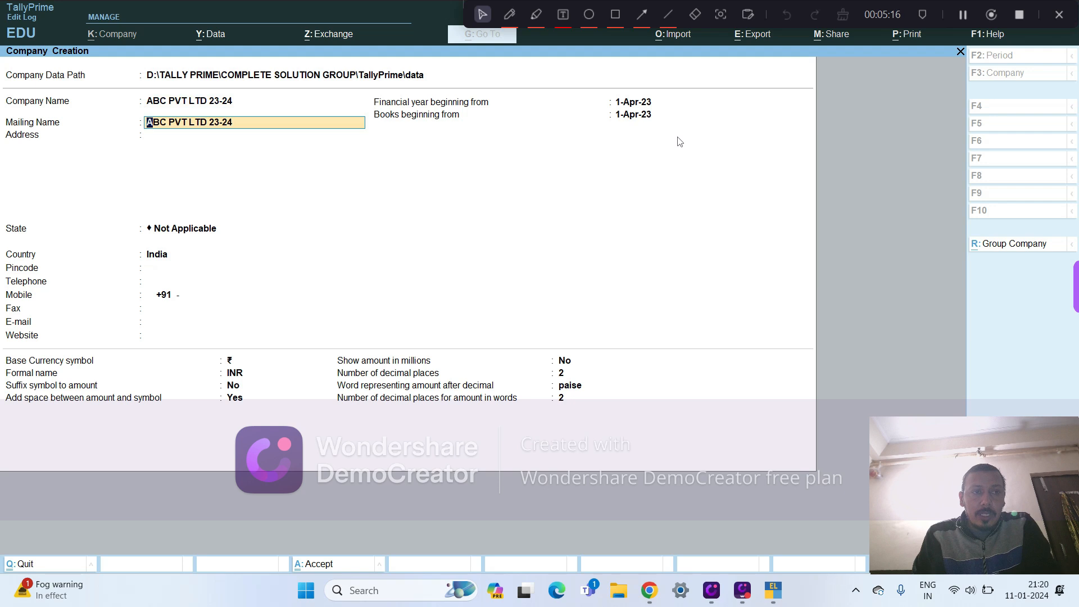
- Remove the year suffix from the mailing name so it reads ABC PVT LTD
key(BackSpace)
key(BackSpace)
key(BackSpace)
key(BackSpace)
key(BackSpace)
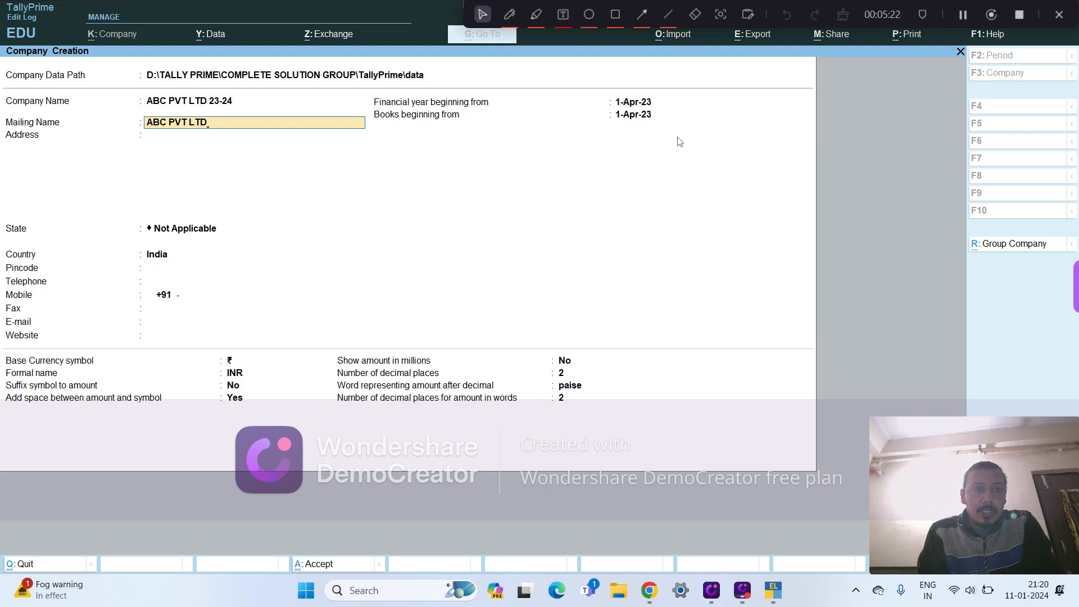
key(Return)
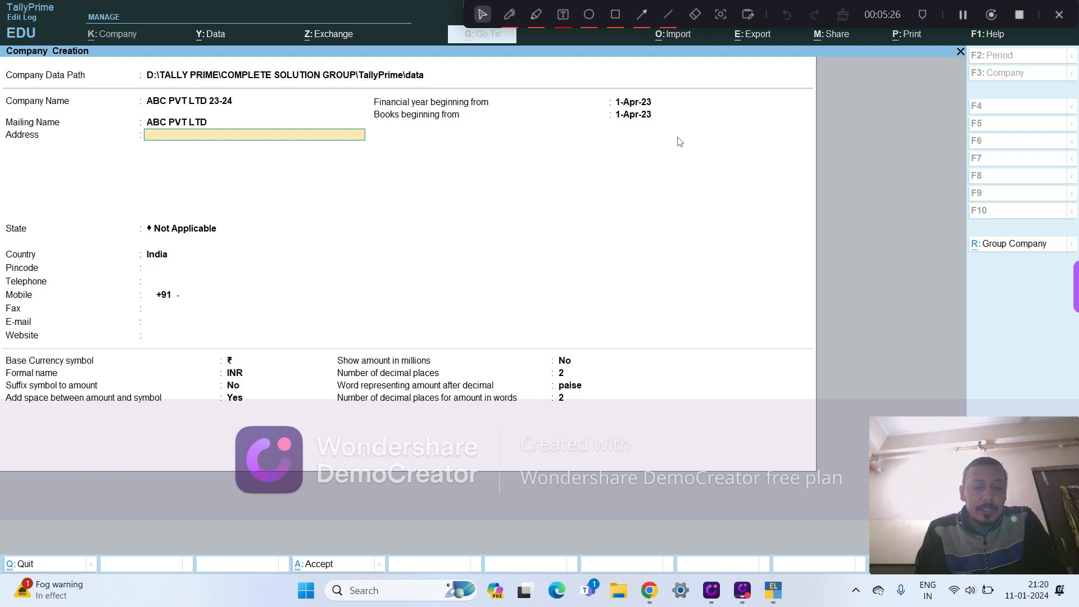
- Enter the company's city and postal code as its address and proceed to the state selection
text(NEW DELHI. 11)
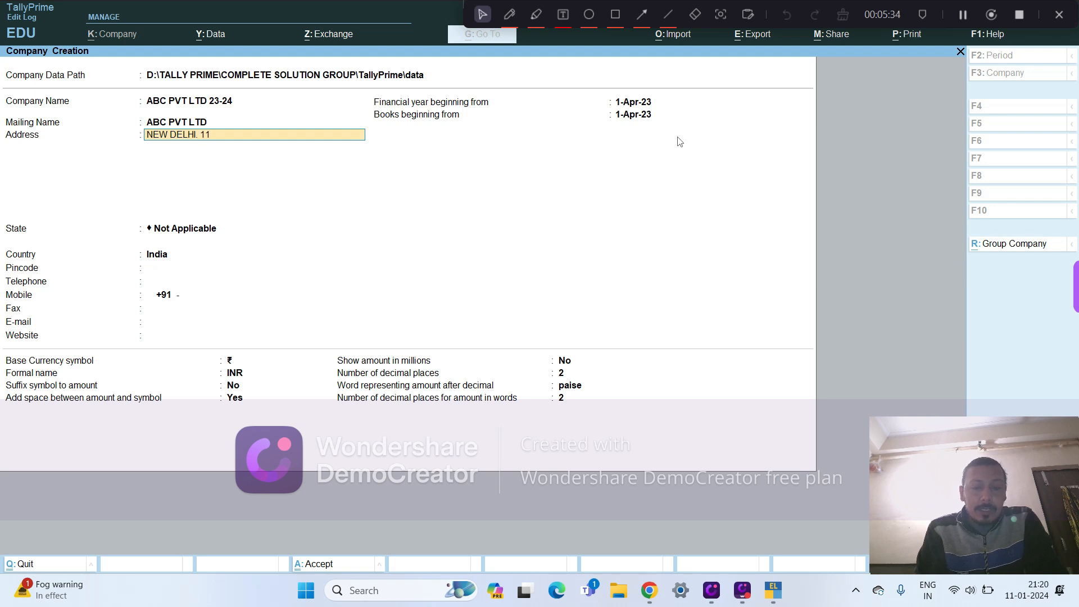
text(0001)
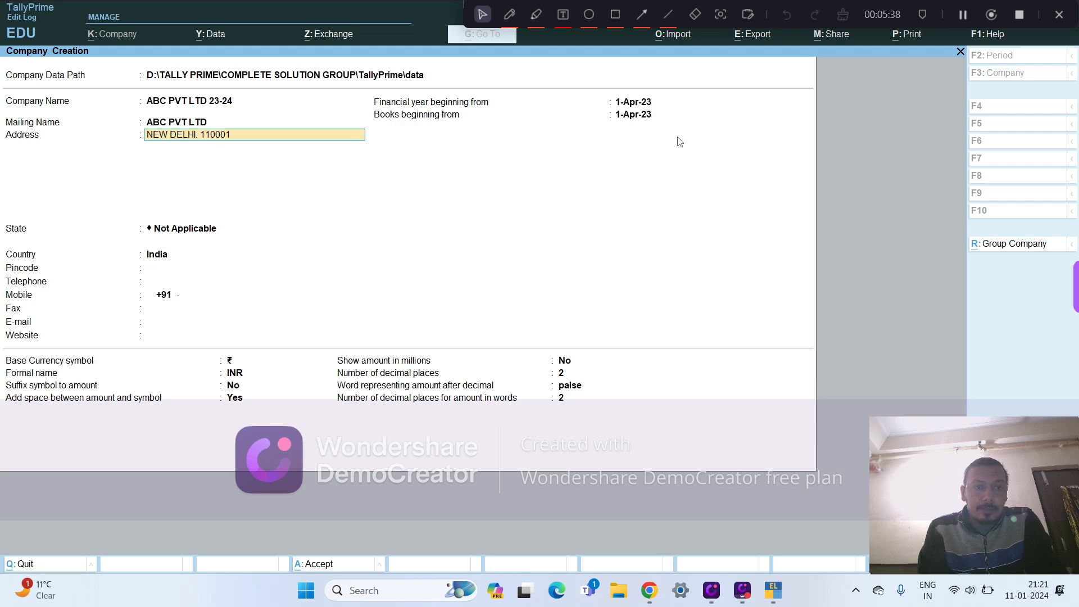
key(Return)
key(Return)
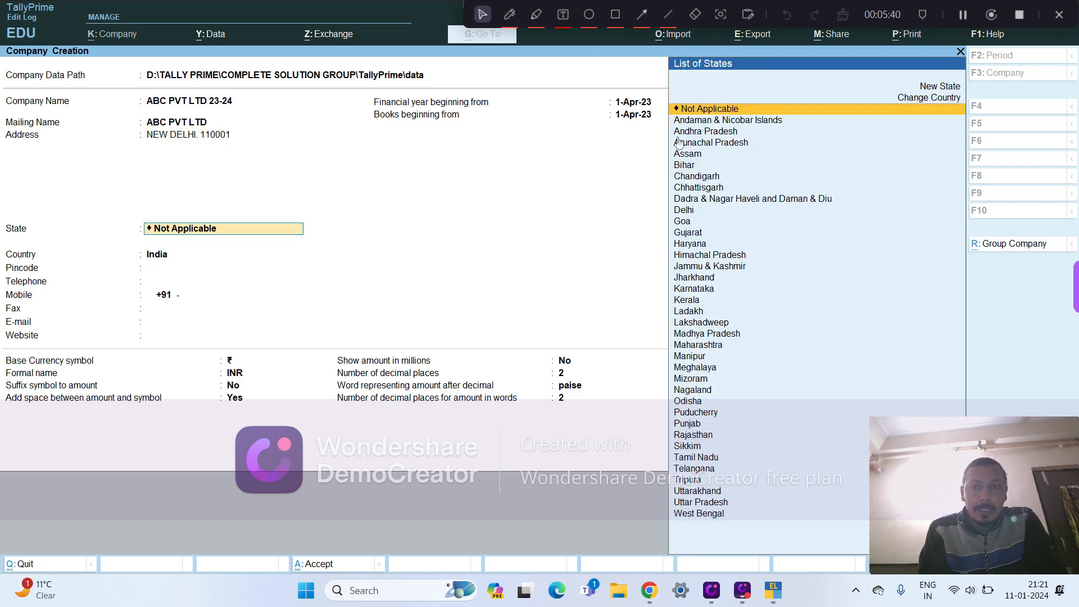
- Select Delhi as the company's state, keep India as the country, and enter the pincode
text(DE)
key(Return)
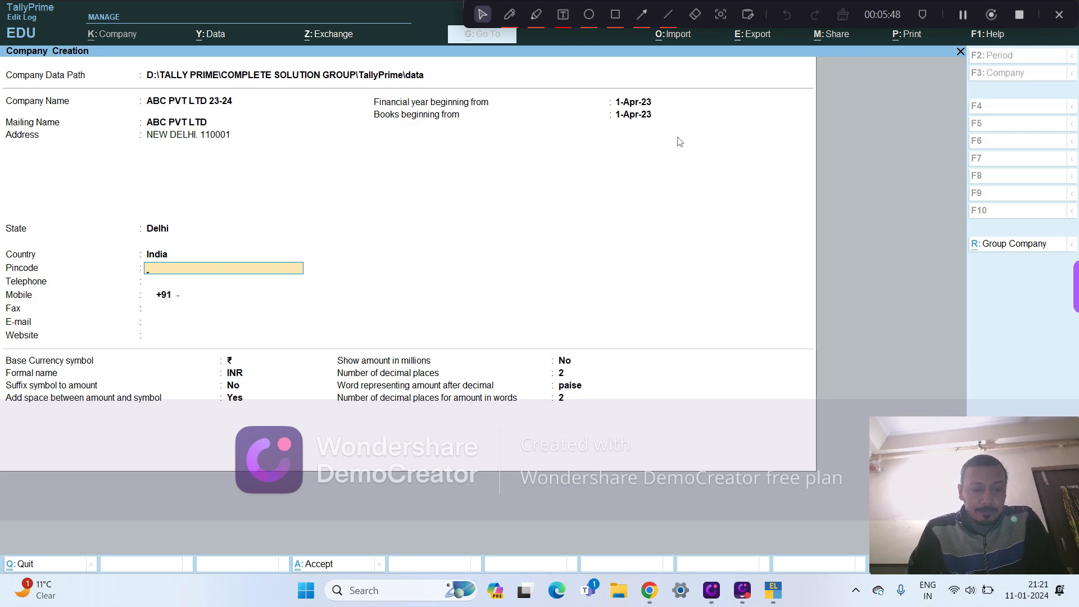
key(BackSpace)
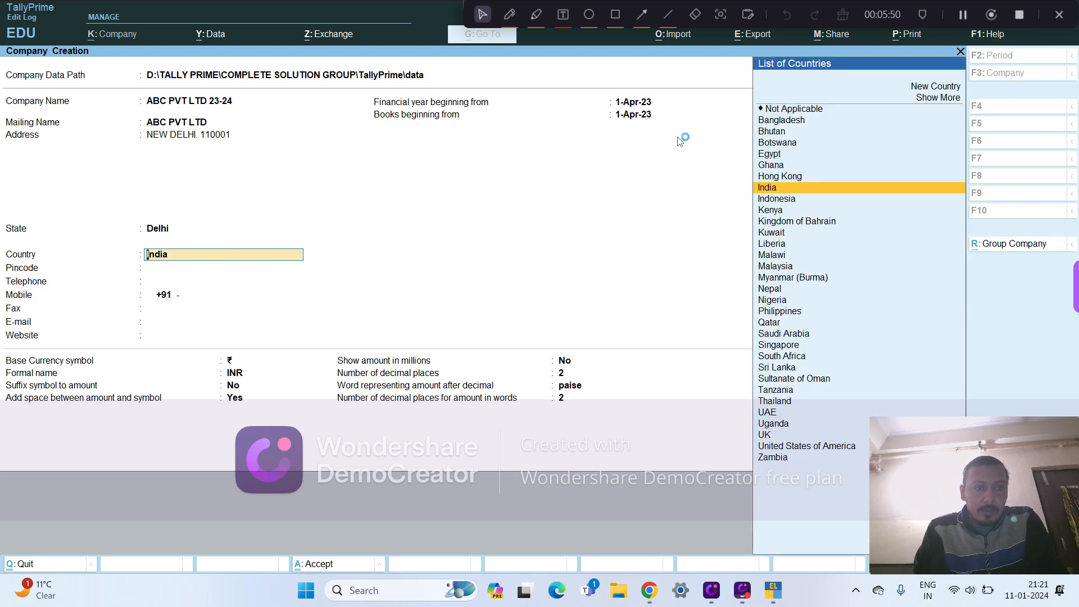
key(Return)
text(110001)
key(Return)
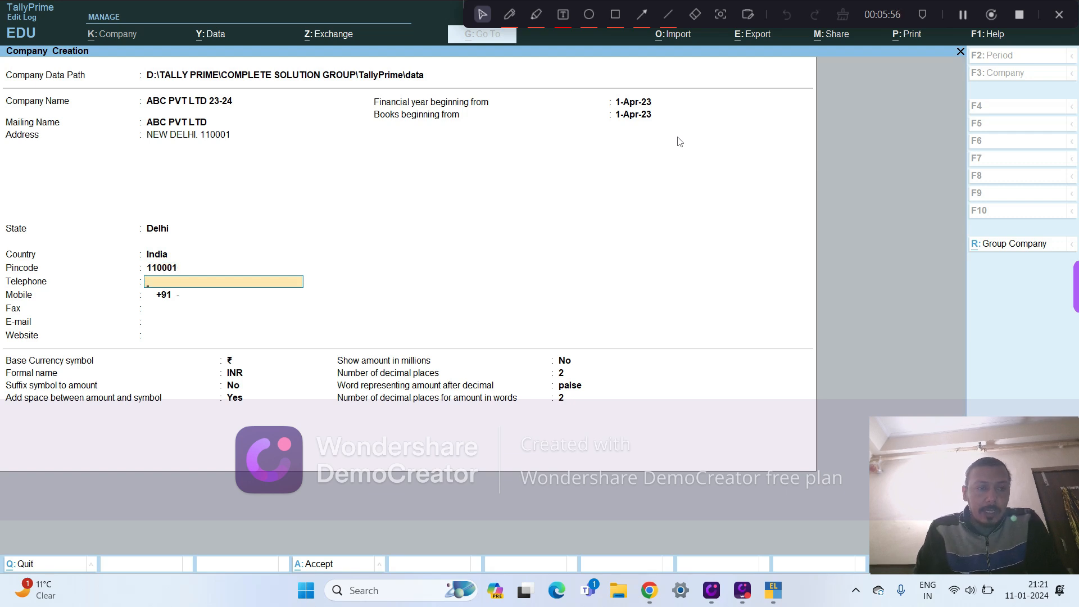
- Enter the company's mobile number, leaving telephone, fax, e-mail and website blank, and proceed to the financial year start
key(Return)
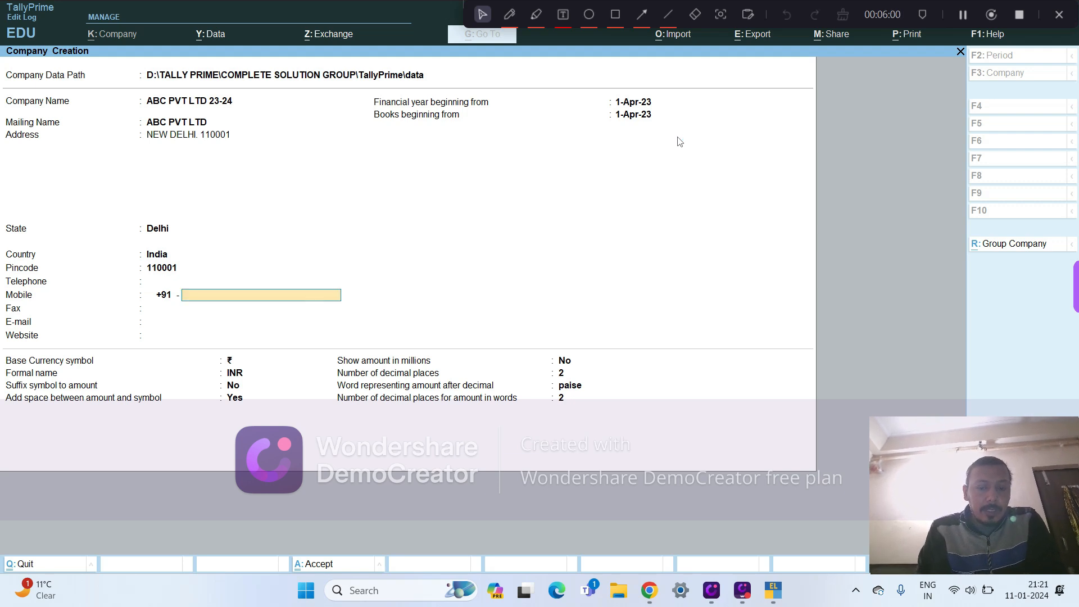
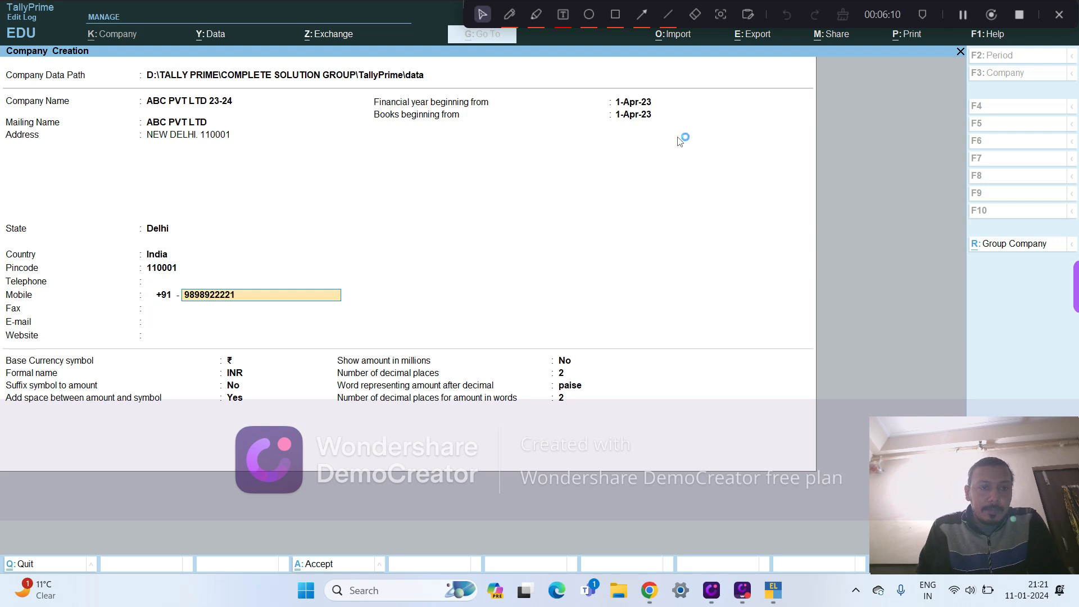
key(Return)
key(Return)
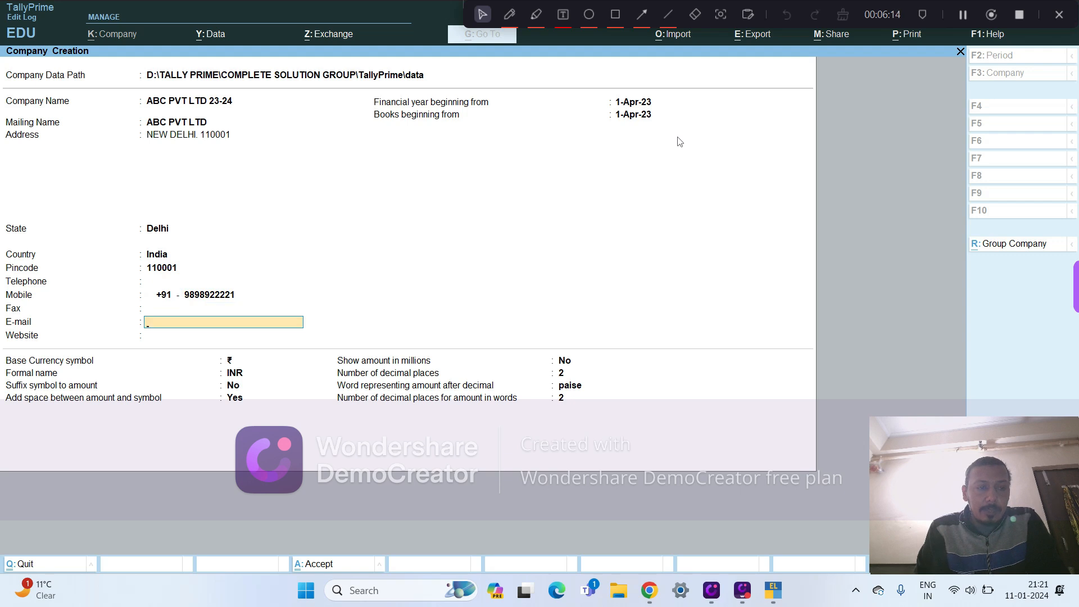
key(Return)
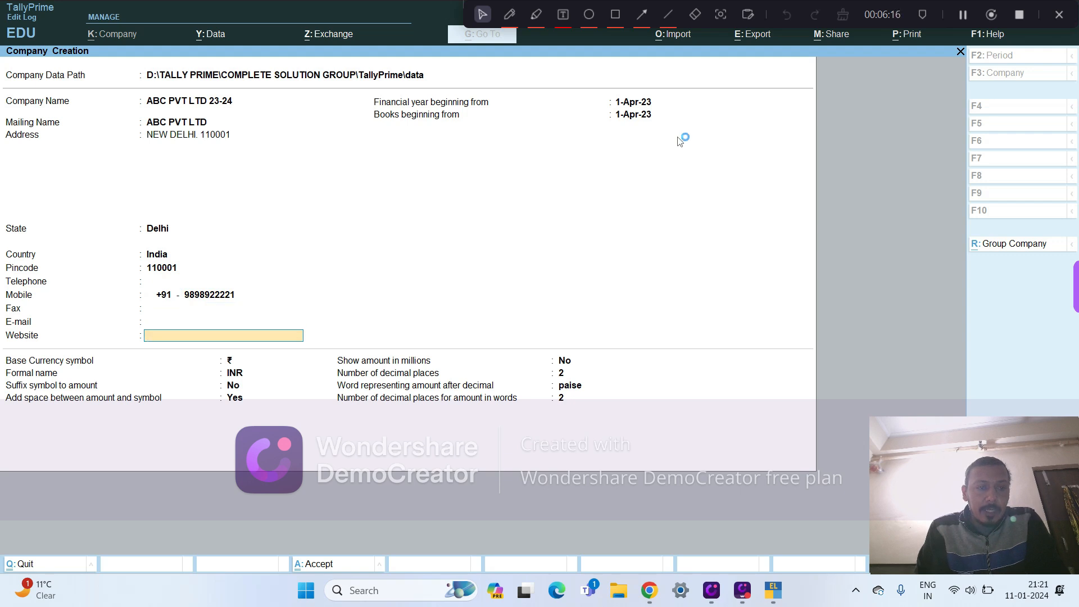
key(Return)
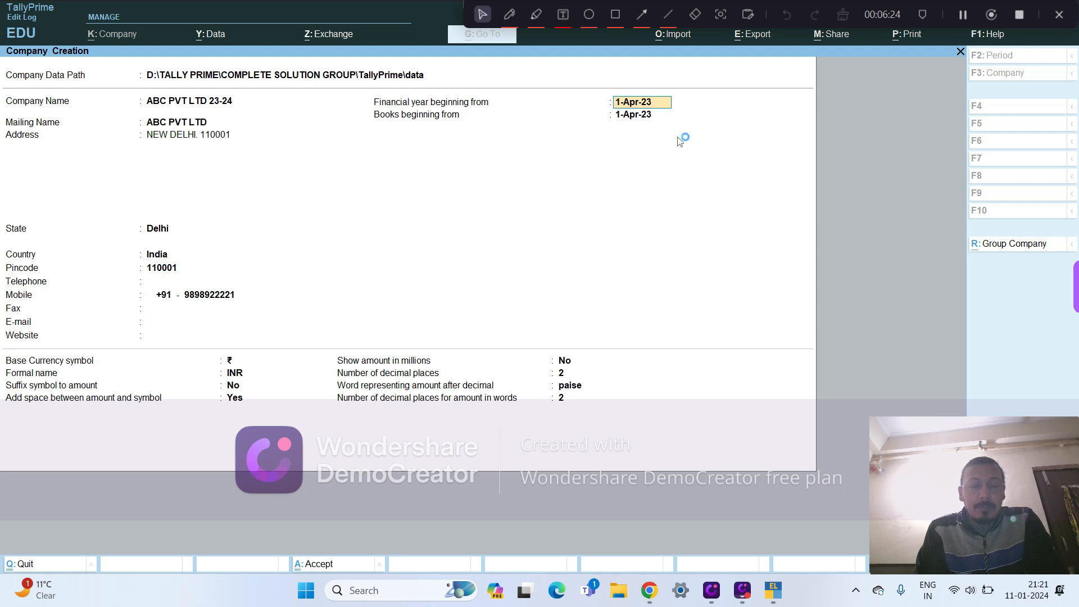
- Try 1-Nov-23 as the date the financial year begins
text(1-1)
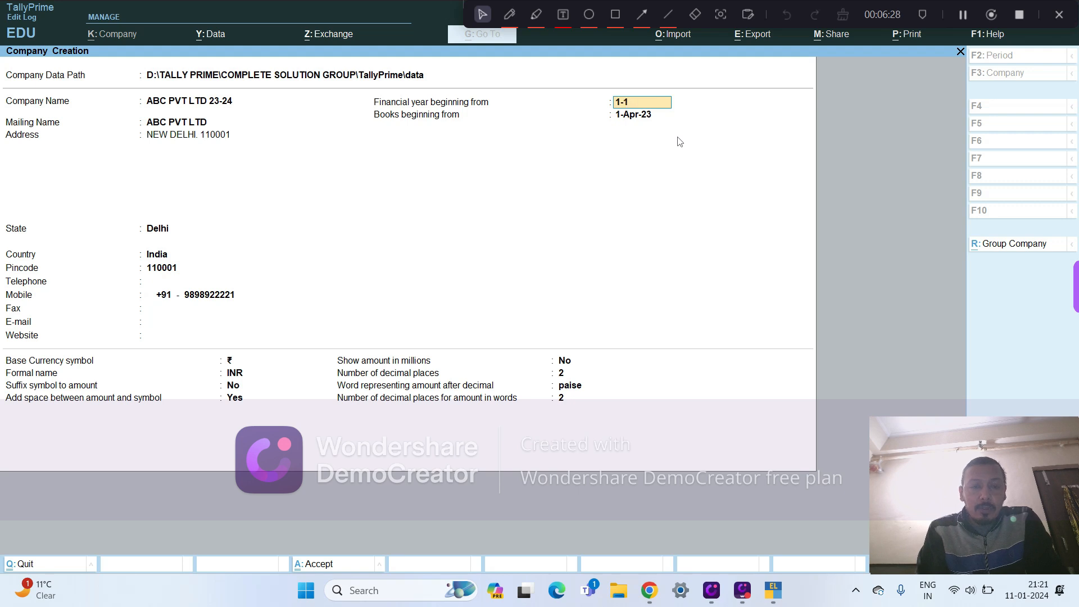
text(1-23)
key(Return)
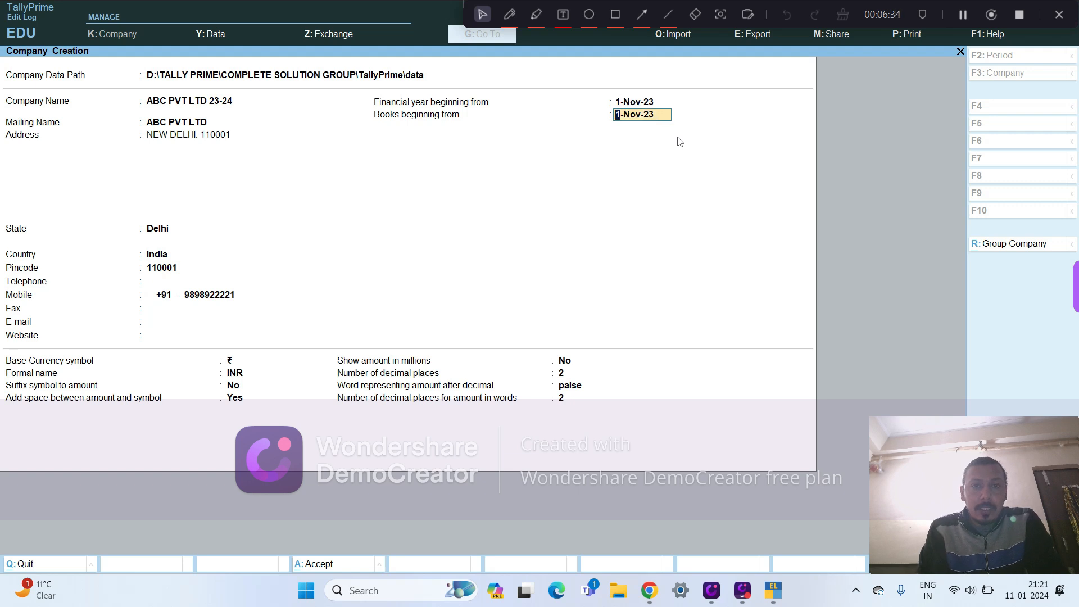
- Set the financial year beginning date back to 1-Apr-23
key(Up)
text(1-)
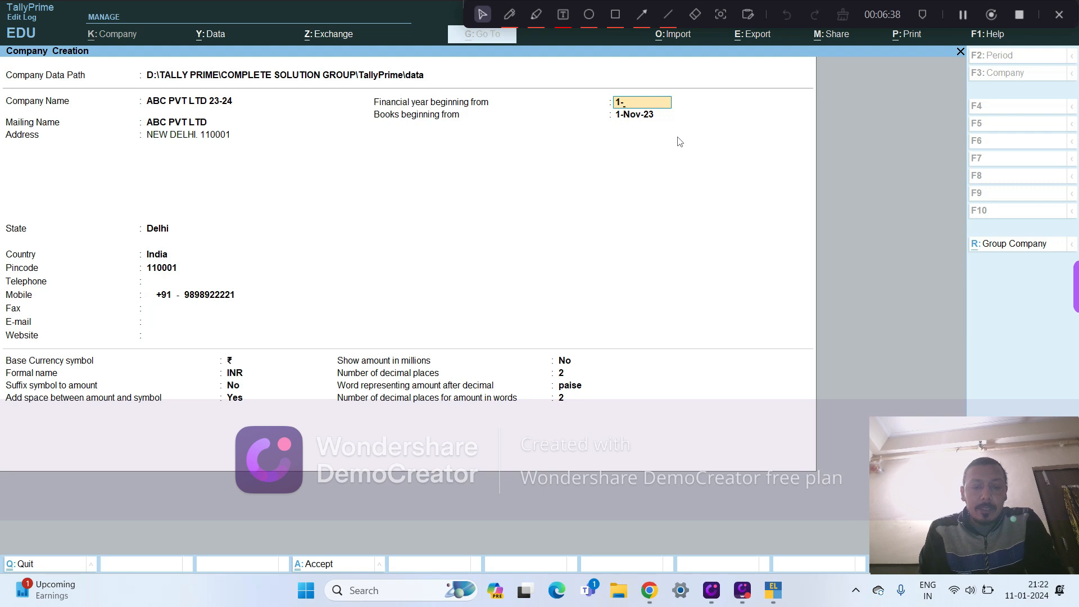
text(4)
key(Return)
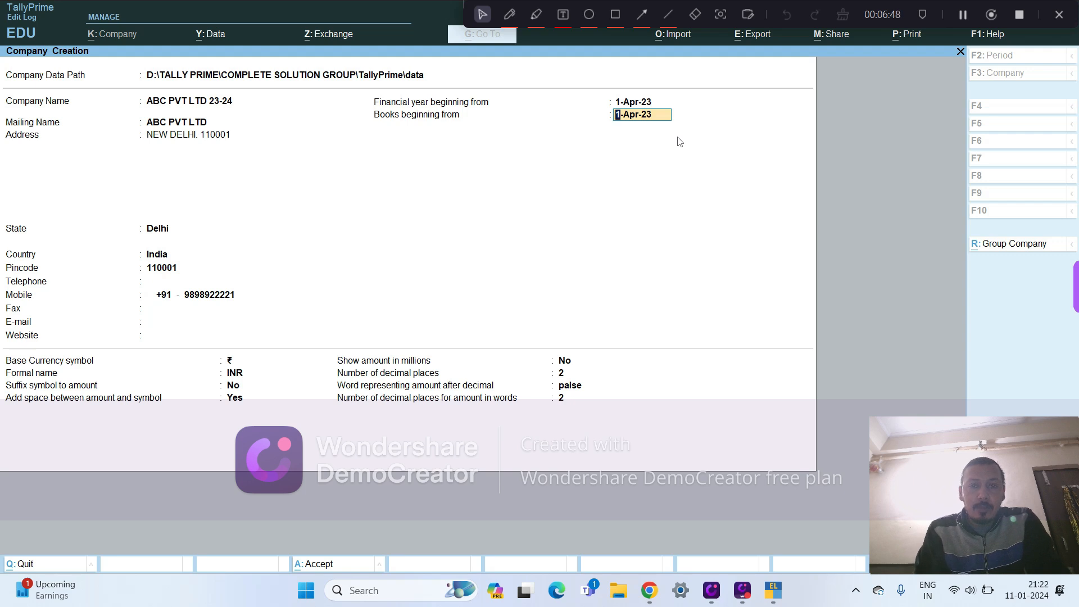
- Accept 1-Apr-23 for the books beginning date and the default INR currency settings, and create the company
key(Return)
key(Return)
key(Return)
key(Return)
key(Return)
key(Return)
key(Return)
key(Return)
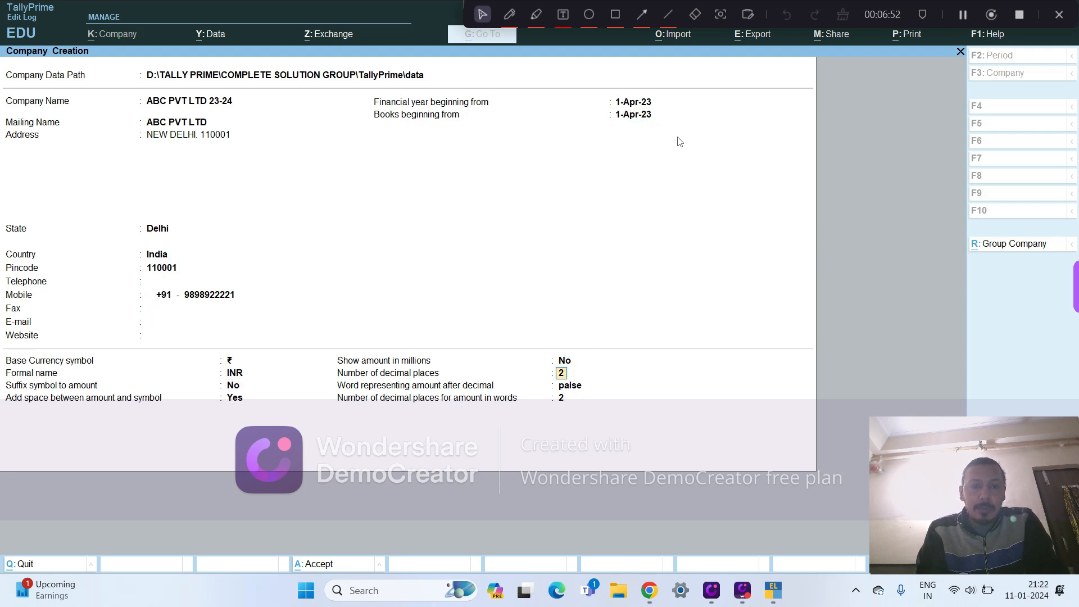
key(Return)
key(Return)
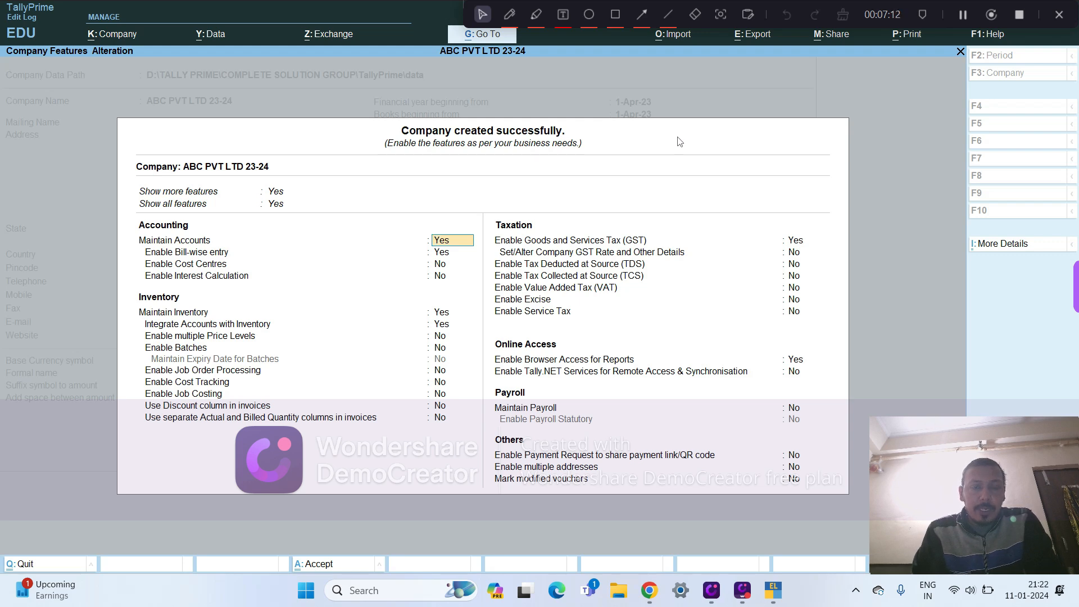
- Keep the accounting features at their defaults: Maintain Accounts and Bill-wise entry Yes, Cost Centres and Interest Calculation No
key(Return)
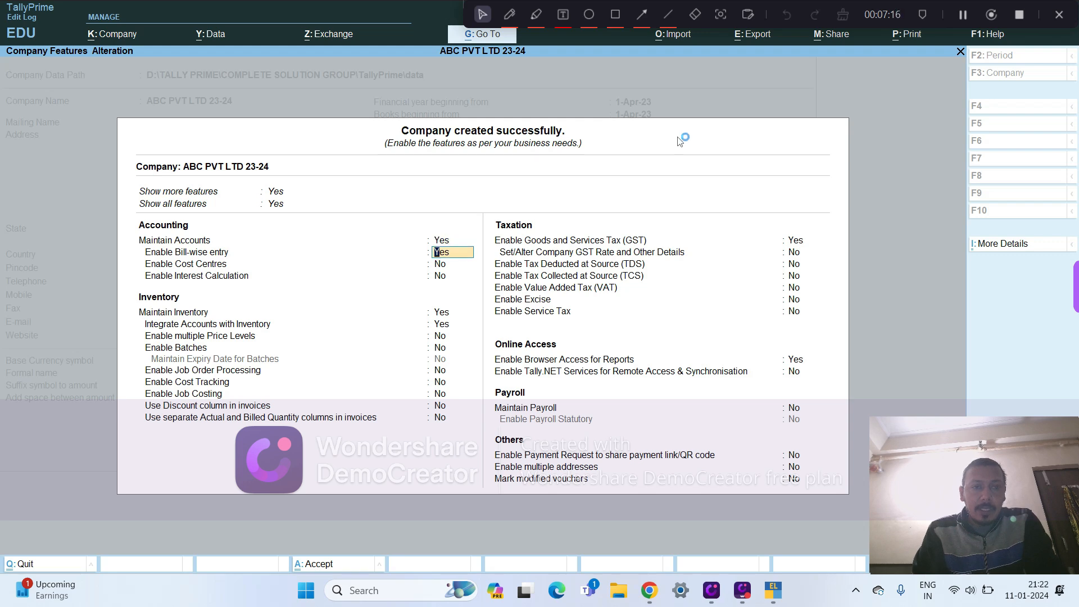
key(Return)
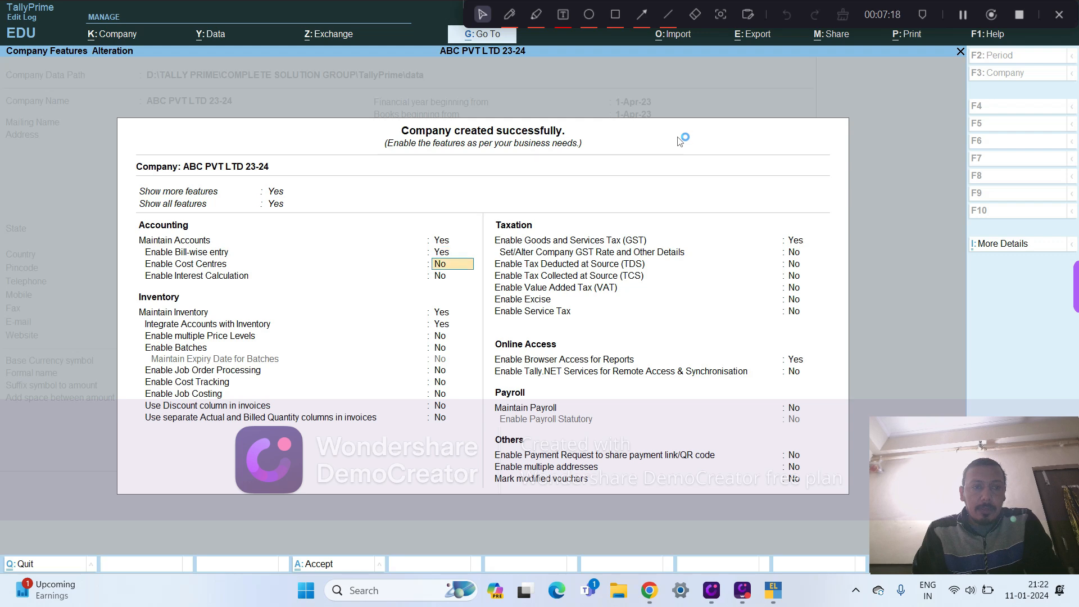
key(Return)
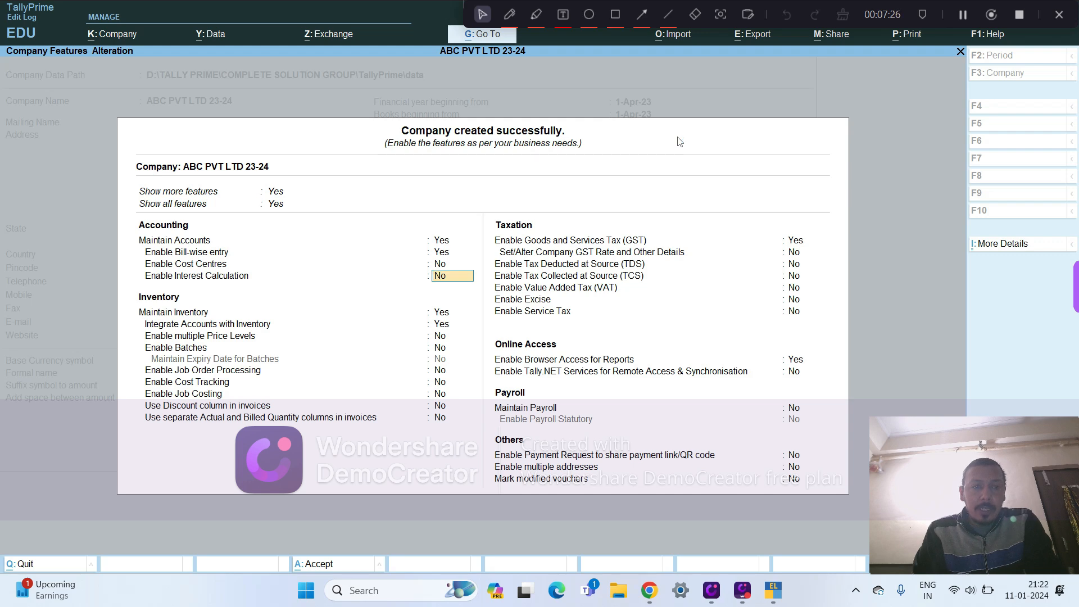
key(Return)
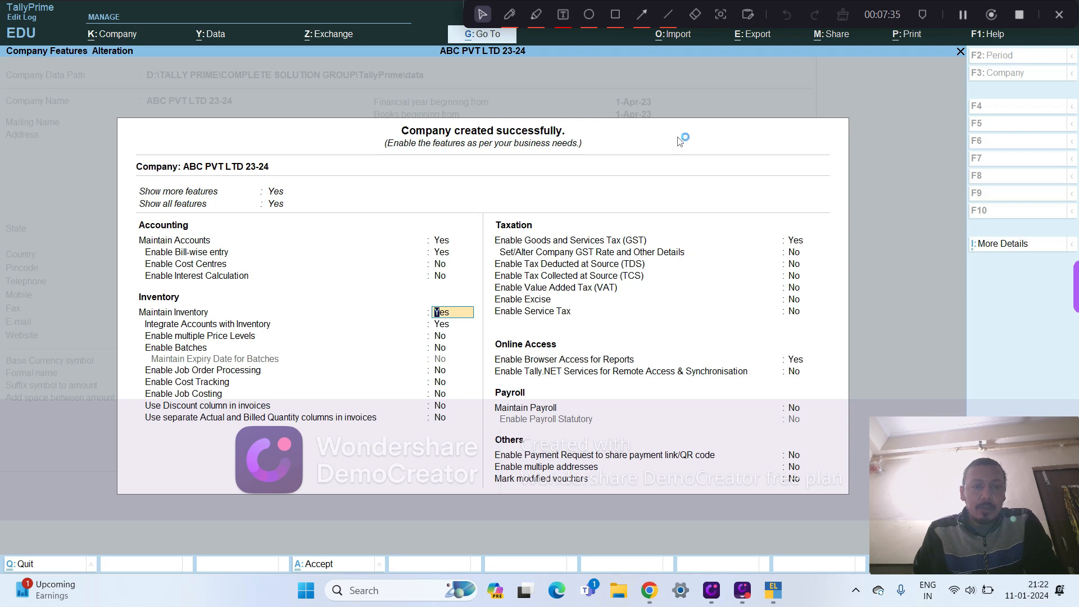
- Keep the inventory features at their defaults, with only Maintain Inventory and Integrate Accounts with Inventory set to Yes
key(Return)
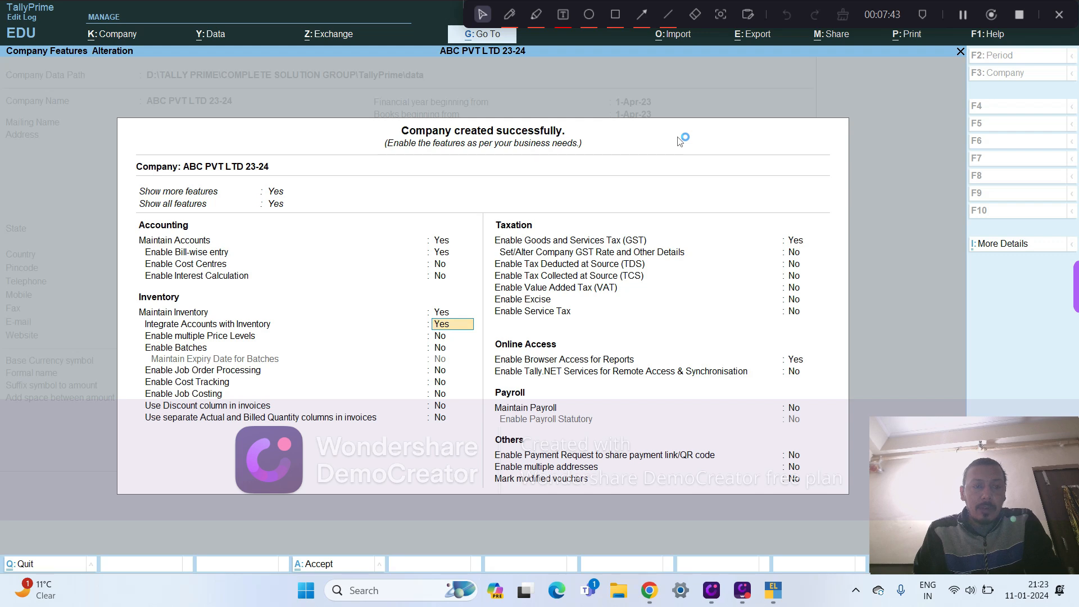
key(Return)
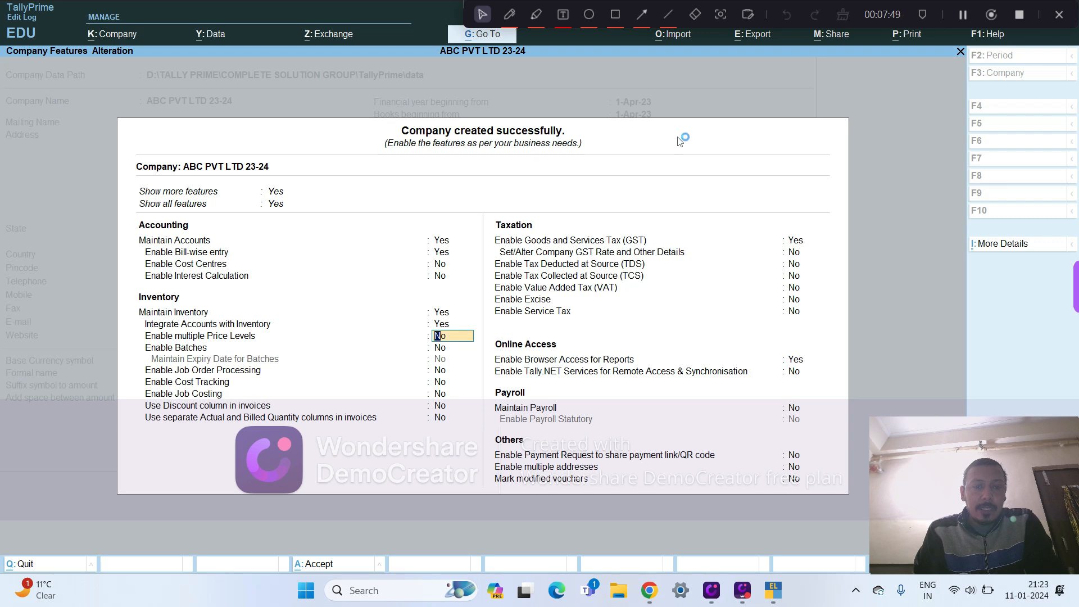
key(Return)
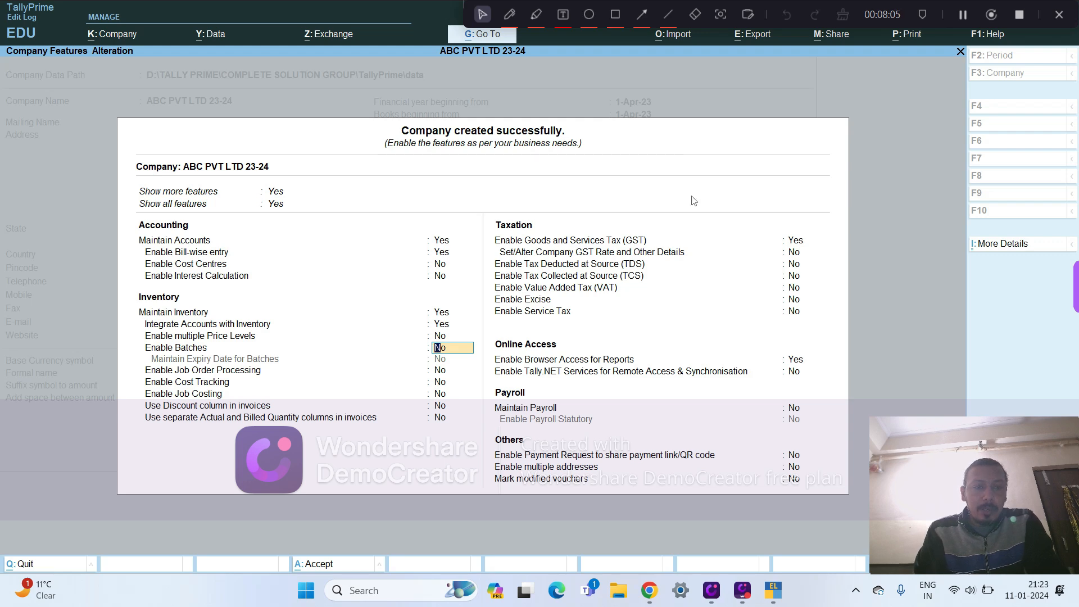
key(Return)
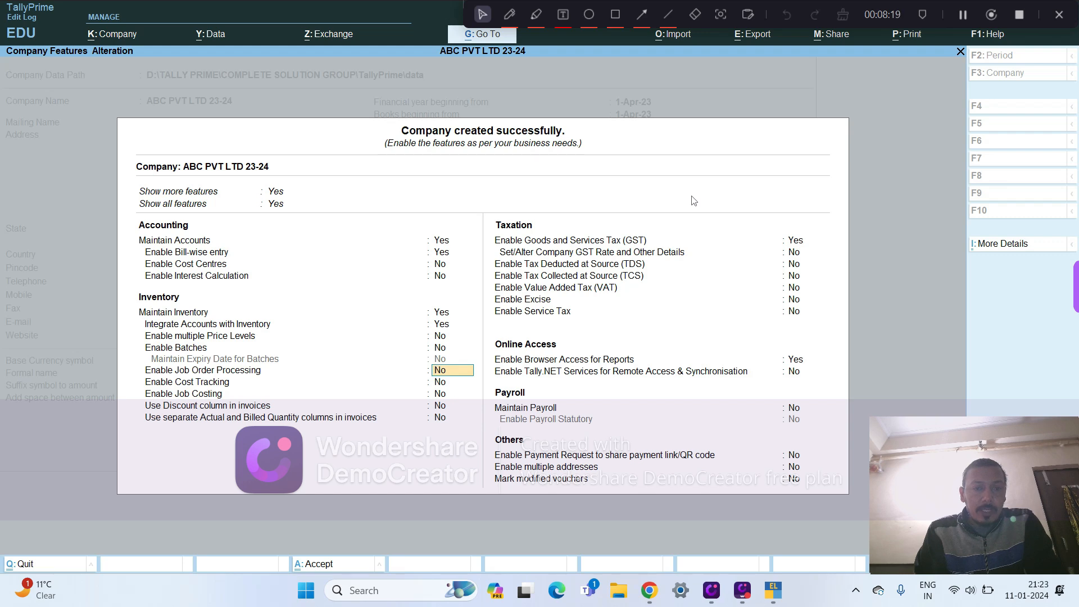
key(Return)
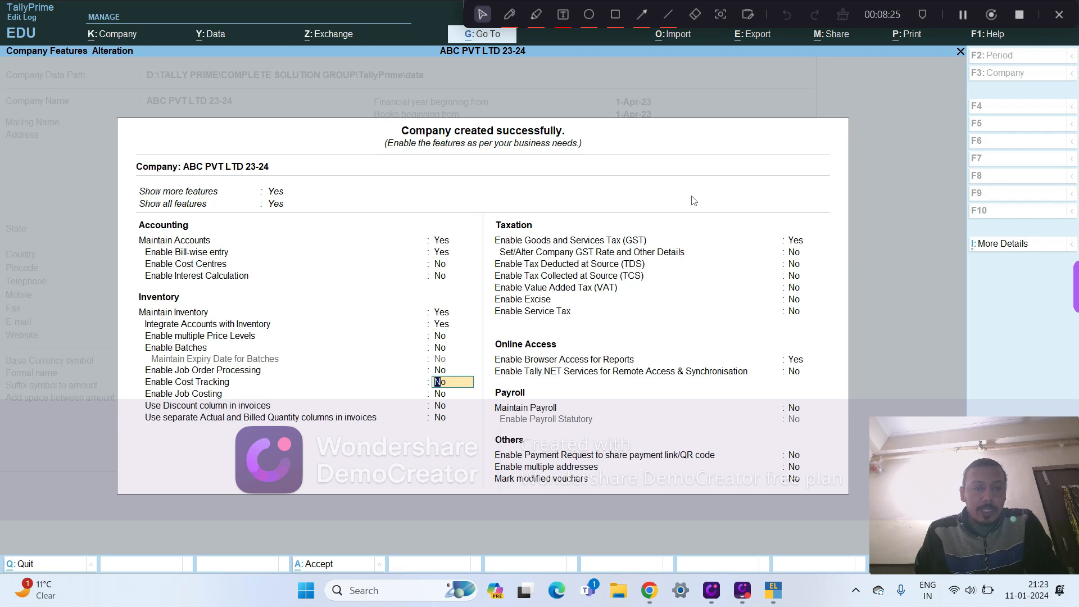
key(Return)
key(Return)
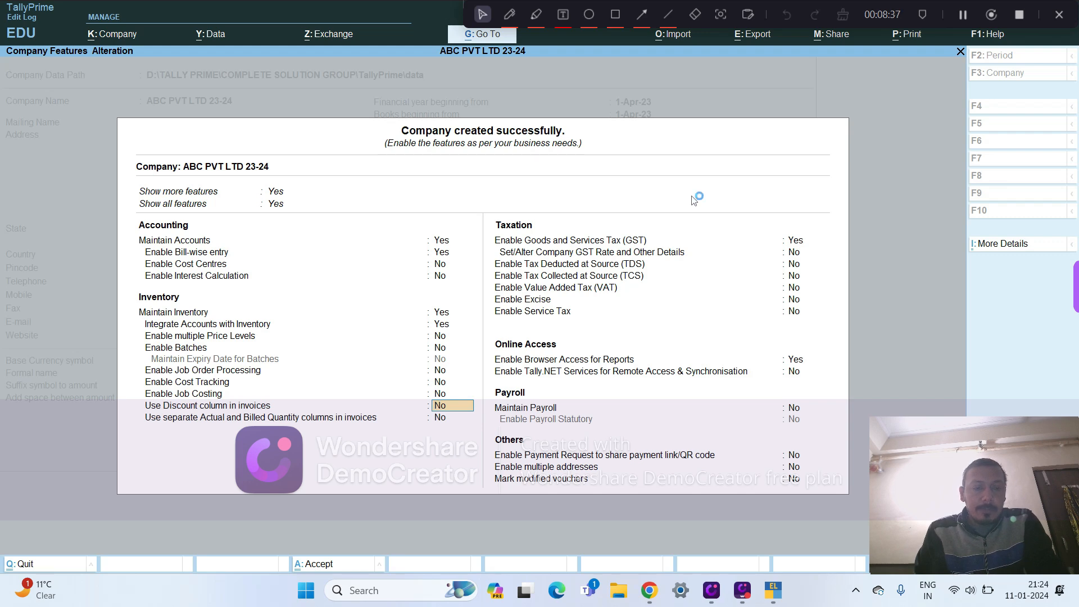
key(Return)
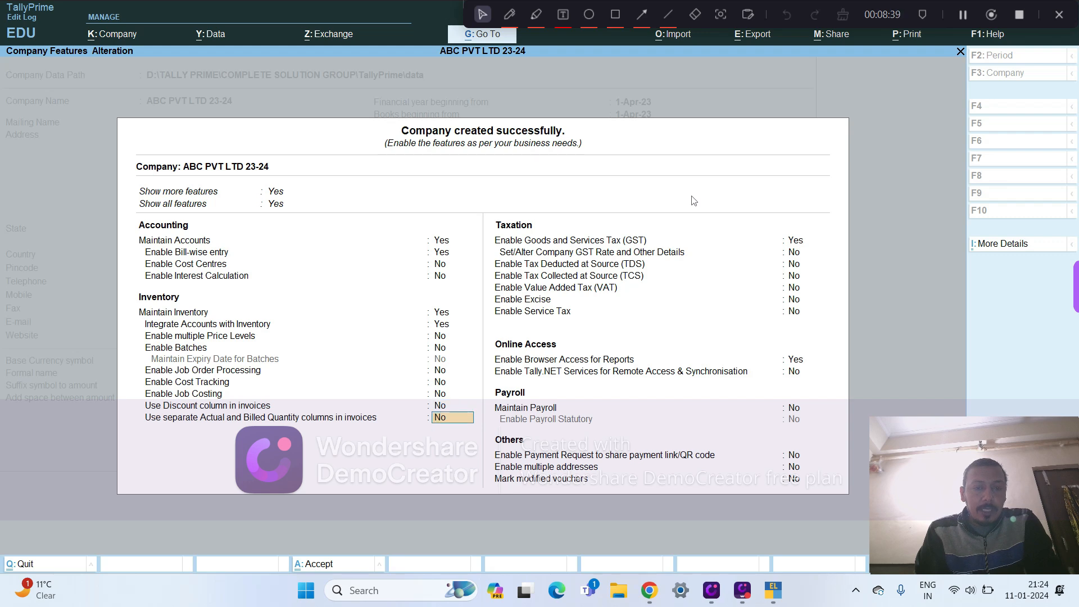
key(Up)
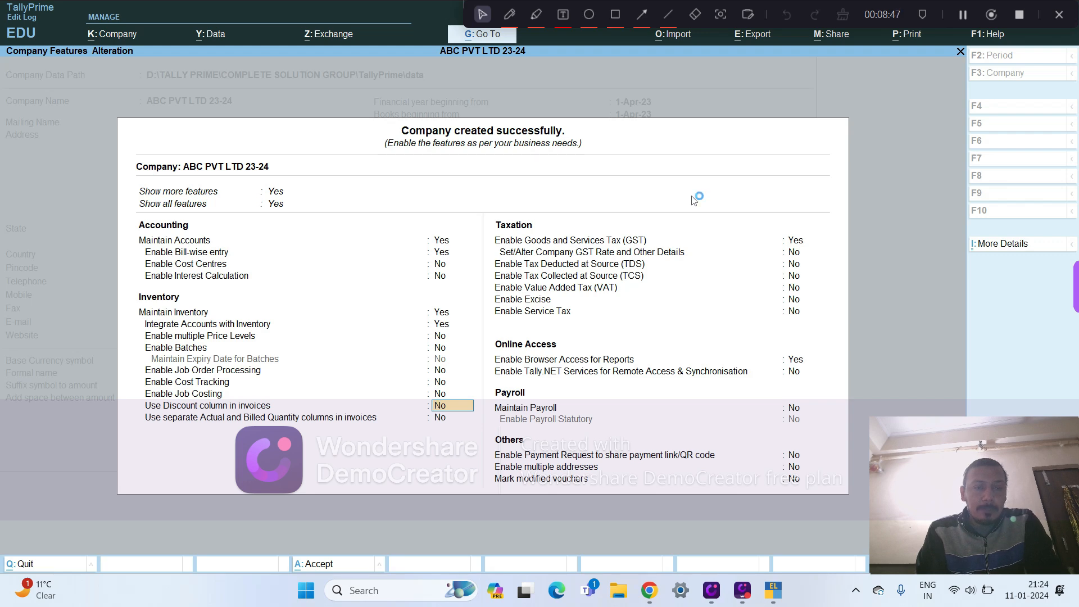
key(Return)
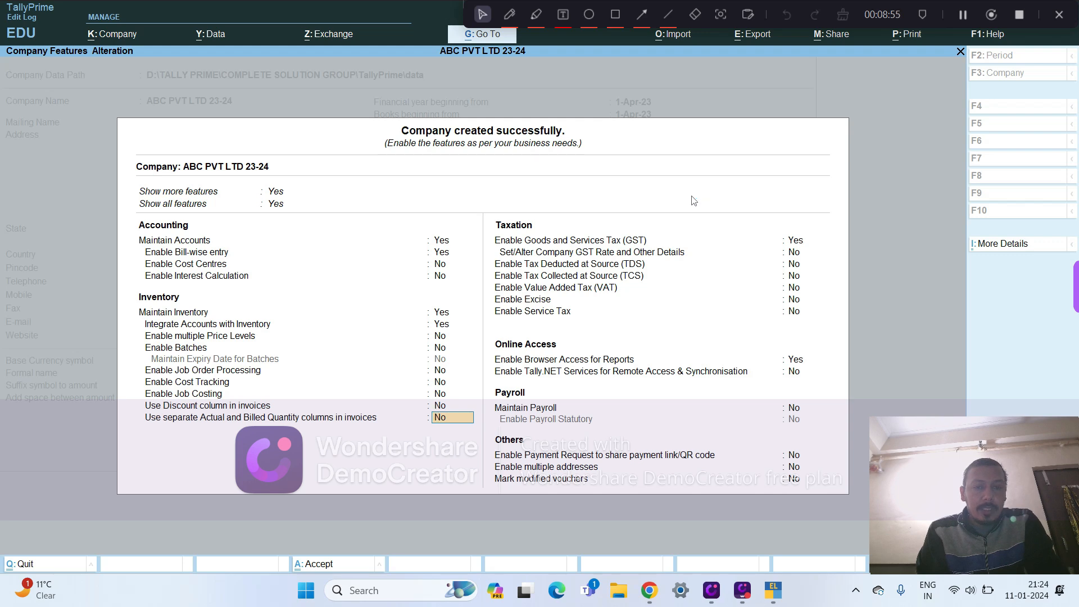
key(Return)
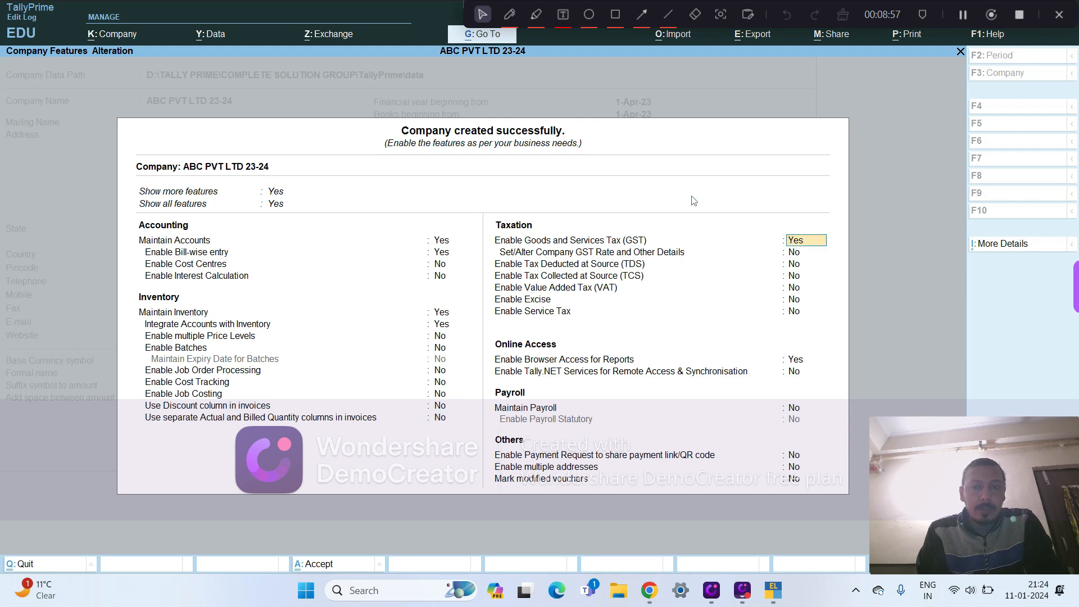
- Keep GST enabled and choose Delhi as state, Regular as registration type and No for Assessee of Other Territory
key(Return)
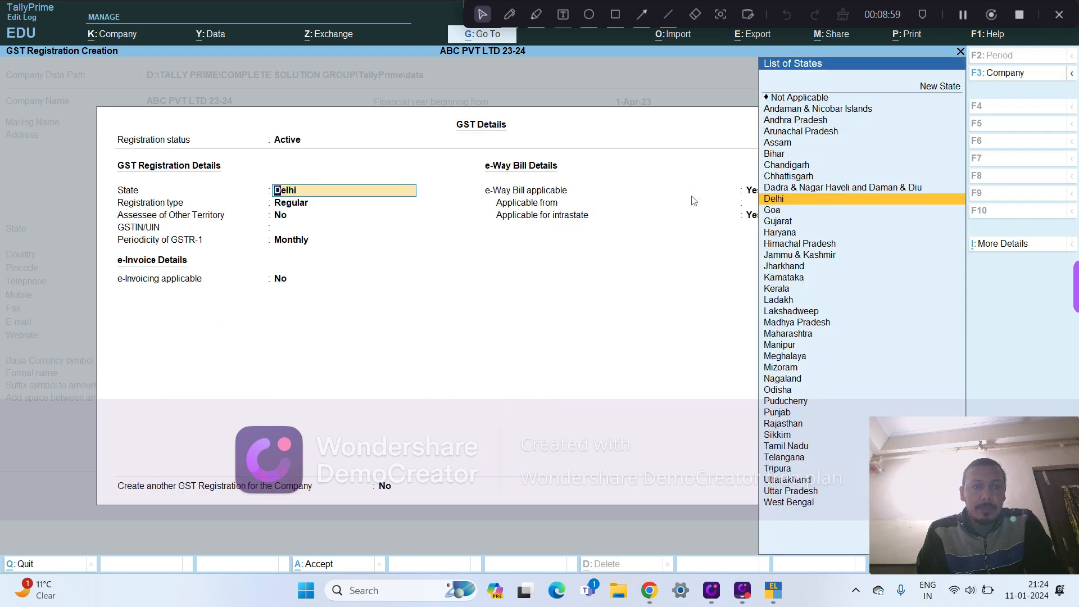
key(Return)
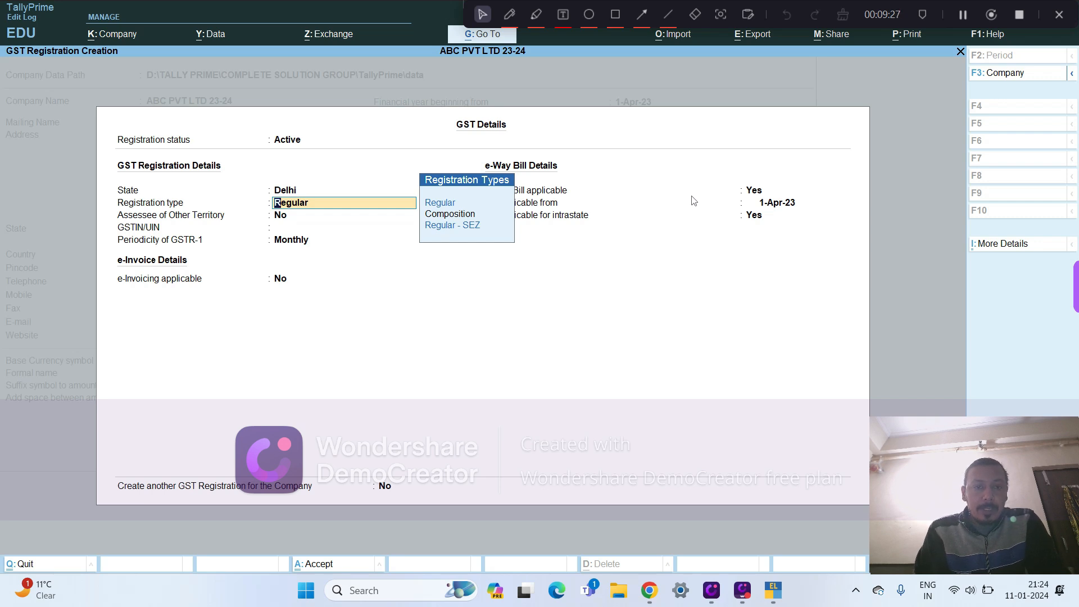
key(Down)
key(Down)
key(Up)
key(Up)
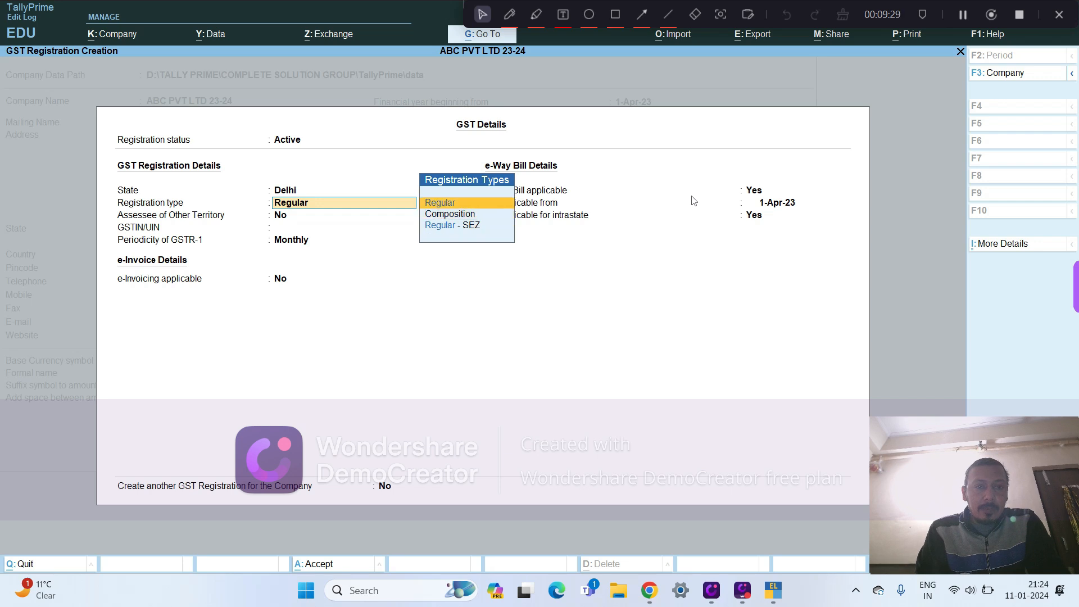
key(Return)
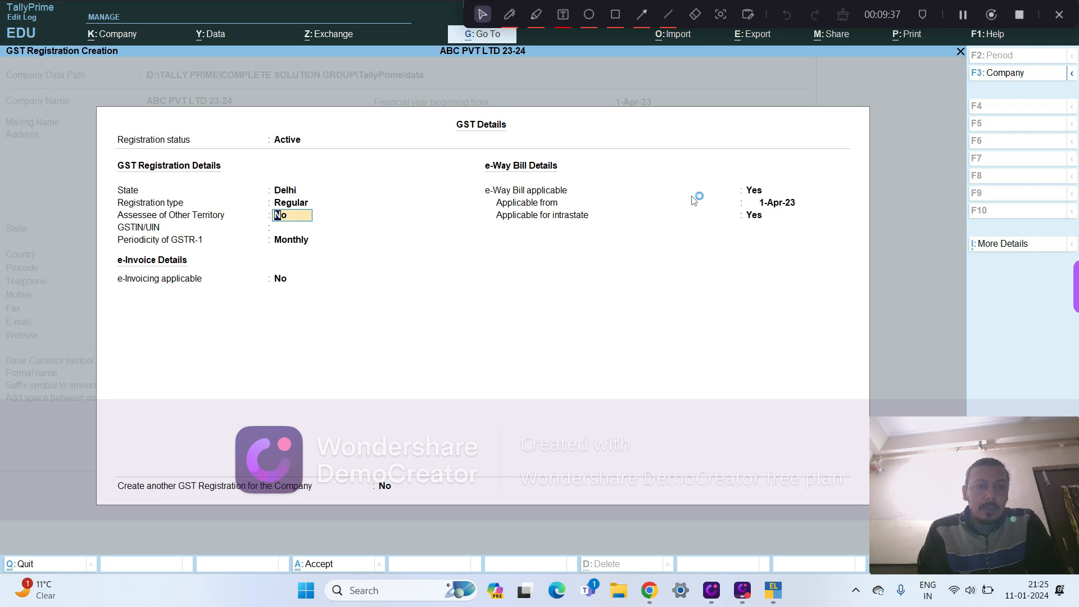
key(Return)
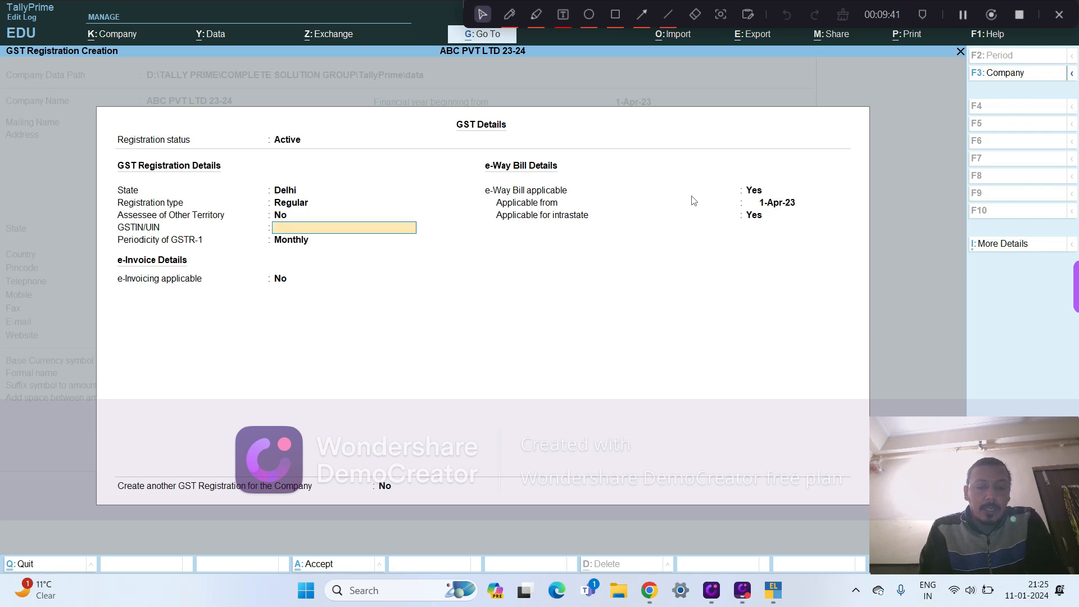
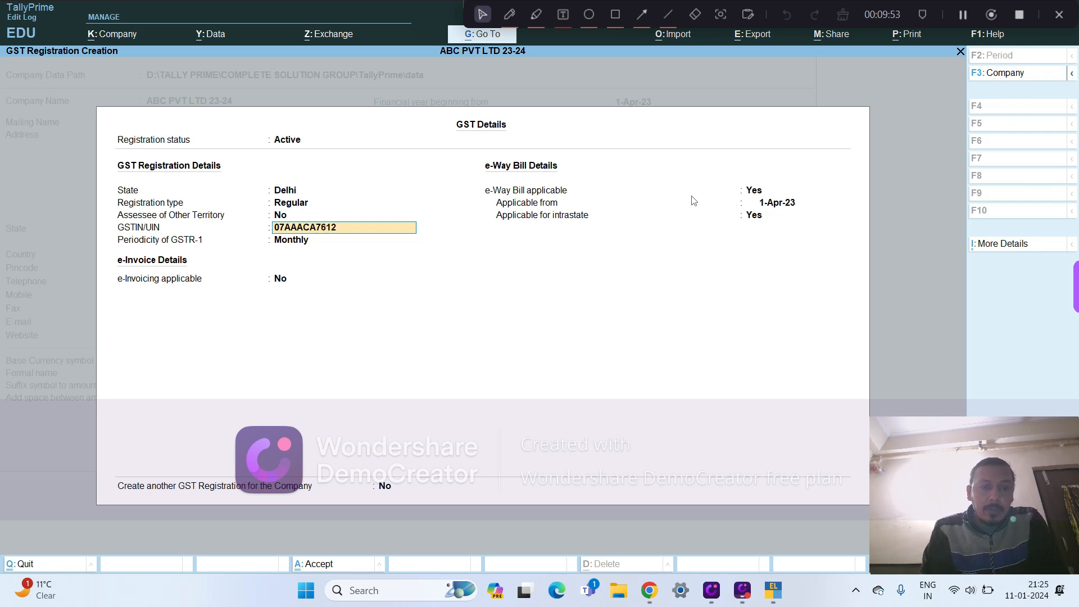
- Enter the company's GSTIN/UIN in the GST registration details
key(Return)
key(Return)
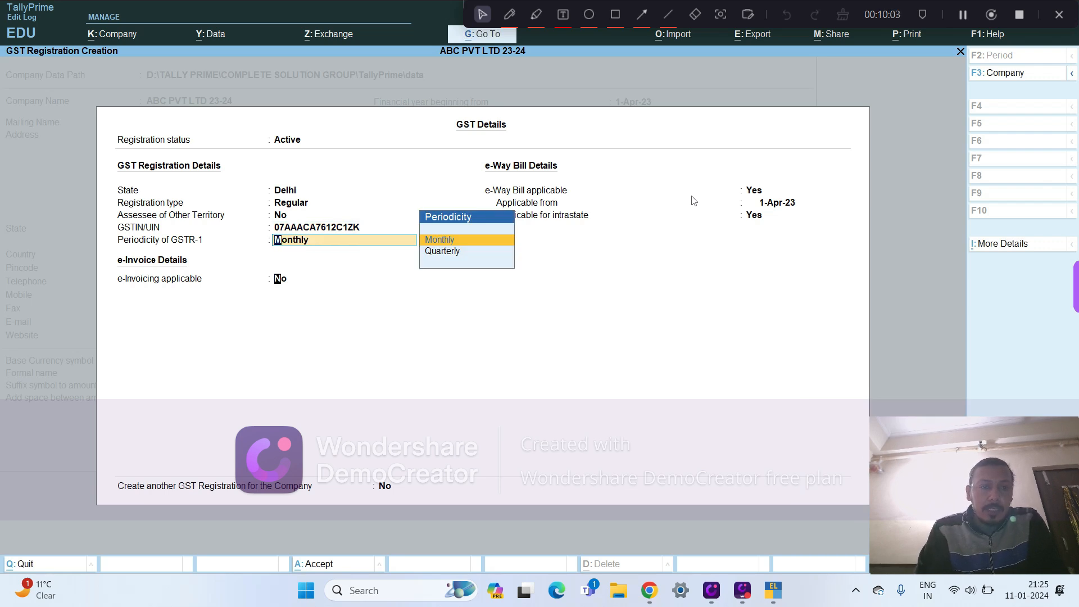
- Keep GSTR-1 Monthly, e-Invoicing No and e-Way Bill Yes from 1-Apr-23, including intrastate, and accept the GST details
key(Return)
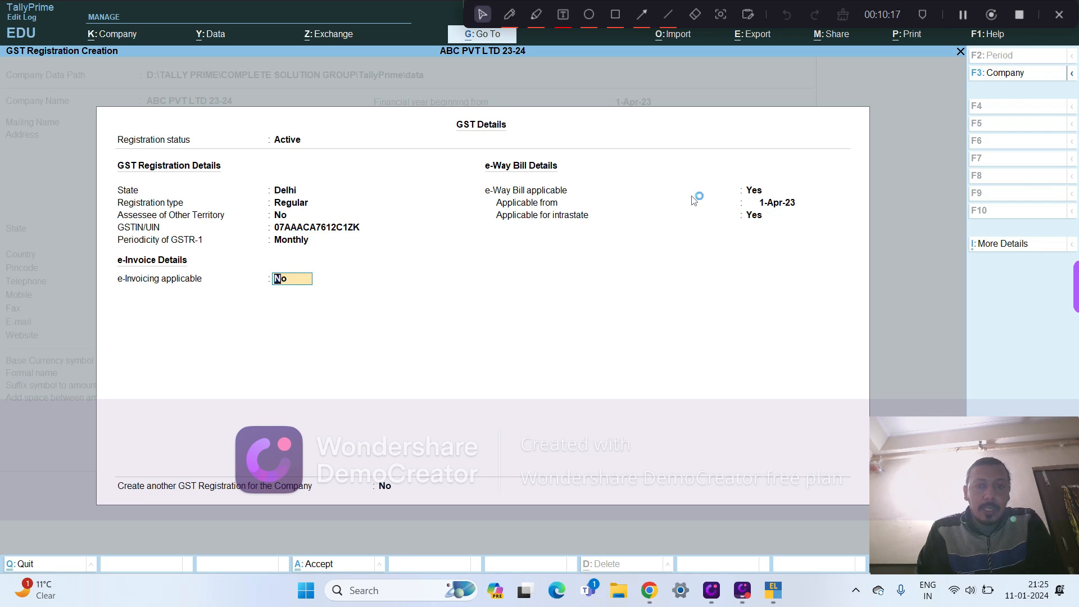
key(Return)
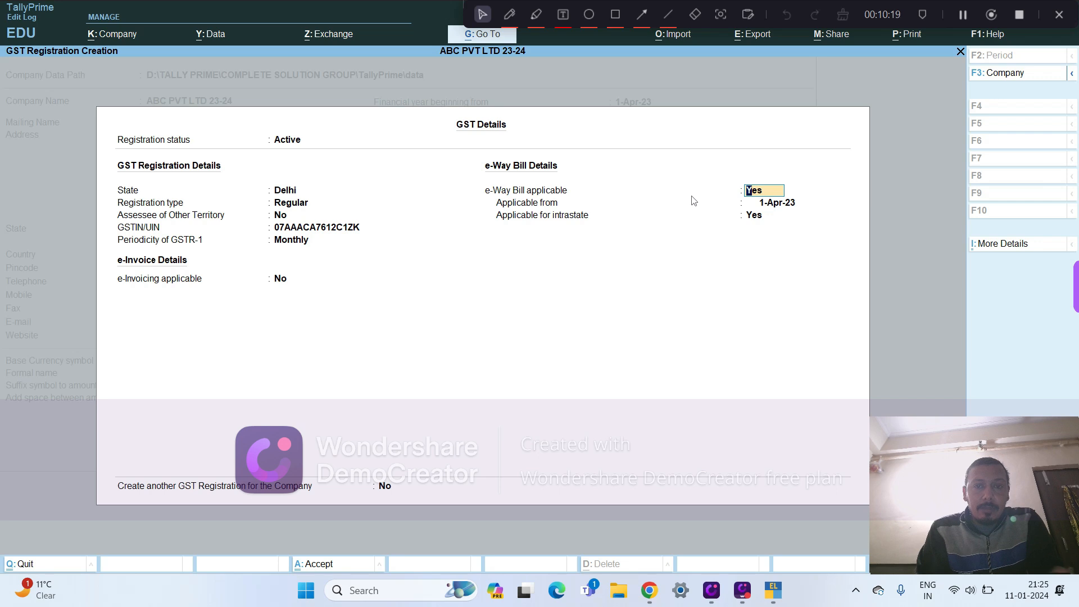
key(Return)
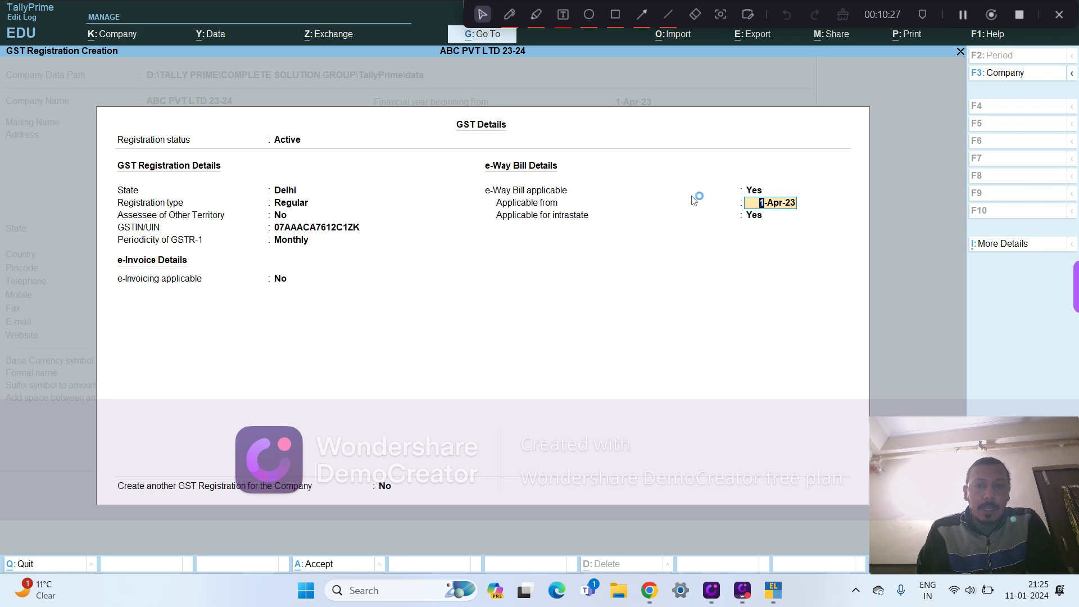
key(Return)
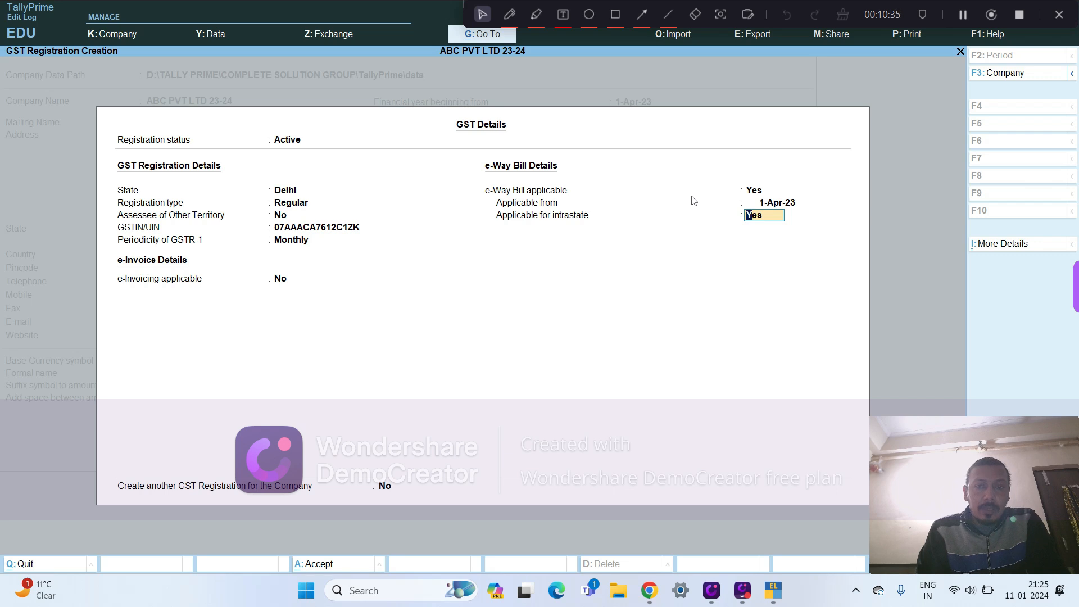
key(Return)
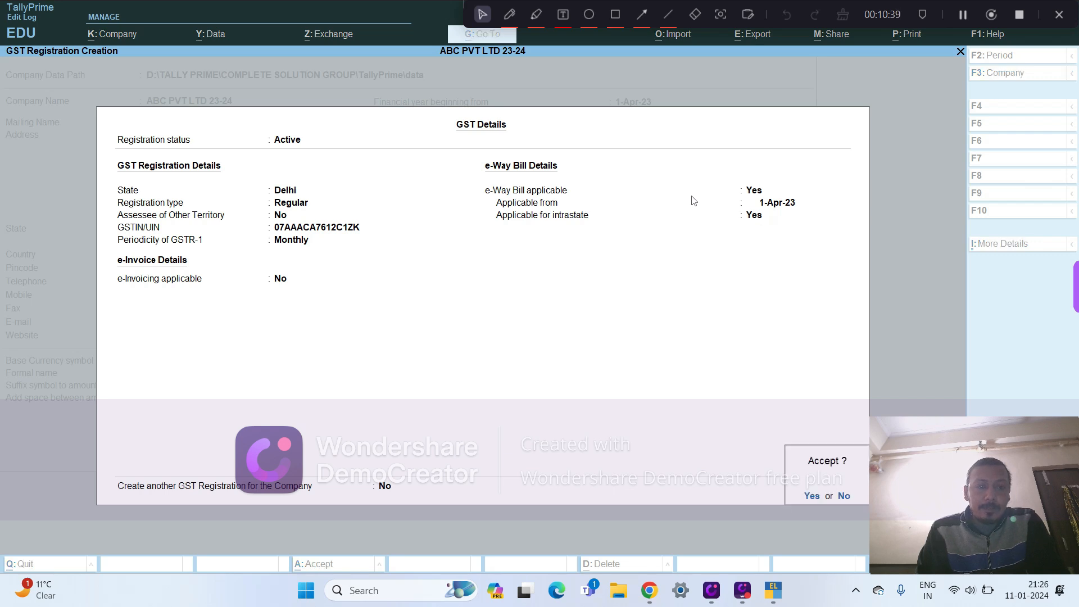
key(Return)
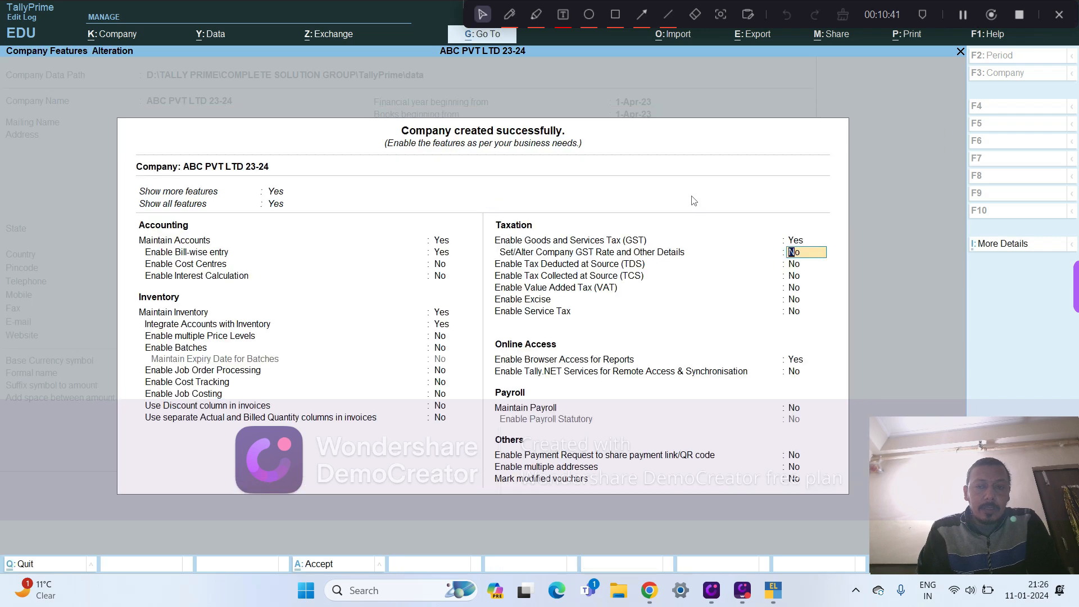
- Keep the remaining taxation features at No: company GST rate details, TDS, TCS, VAT, Excise and Service Tax
key(Return)
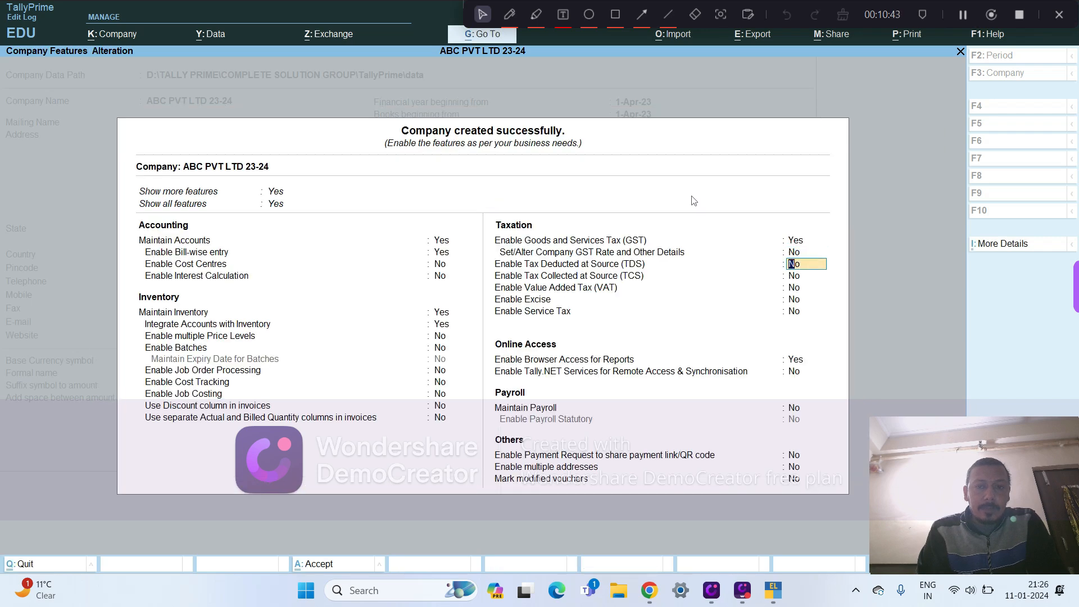
key(Return)
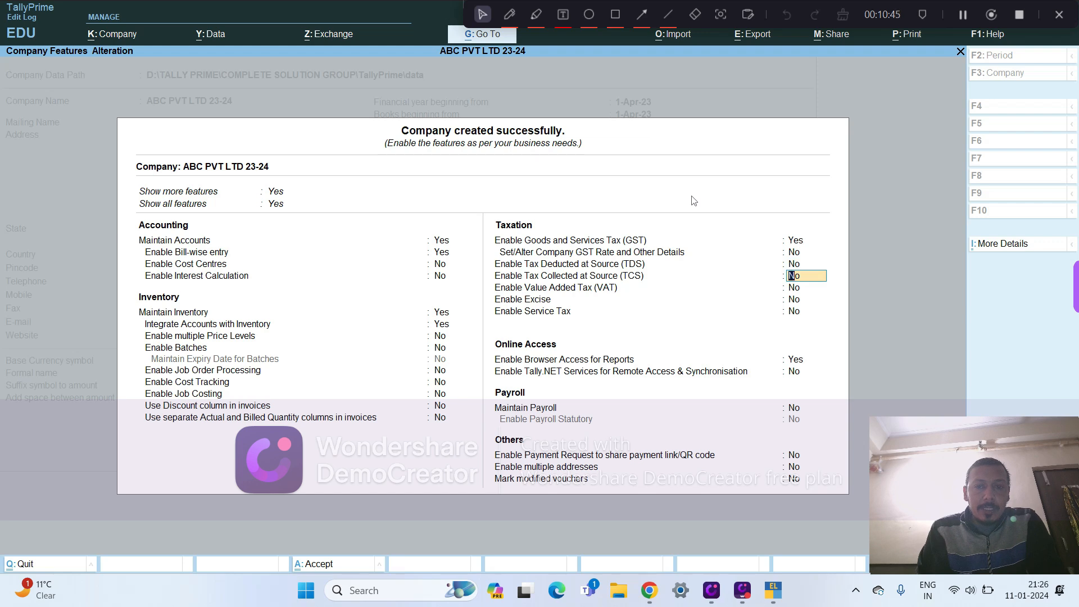
key(Return)
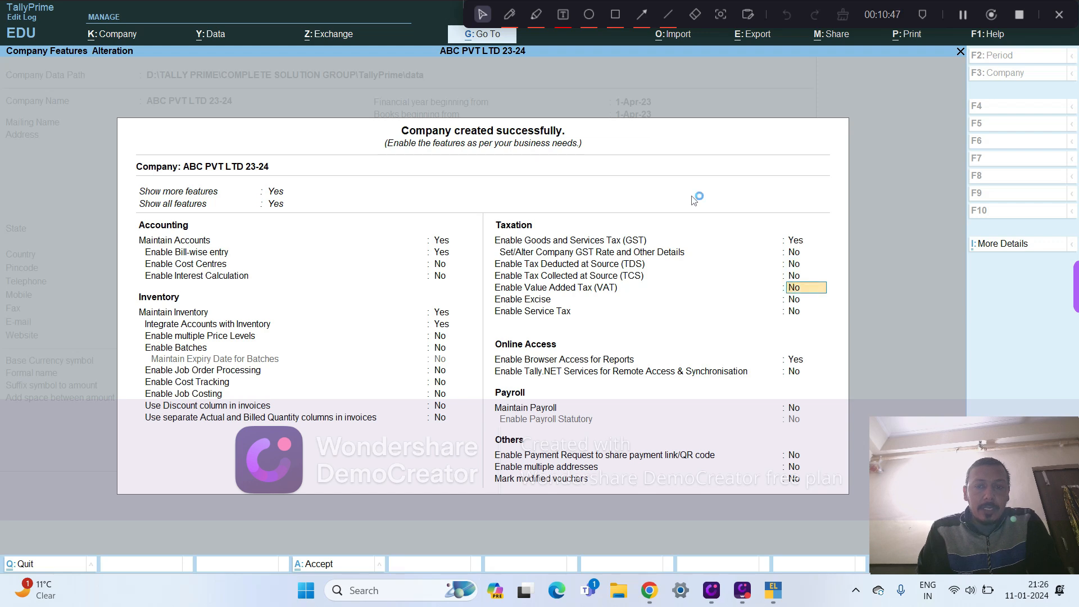
key(Return)
key(Return)
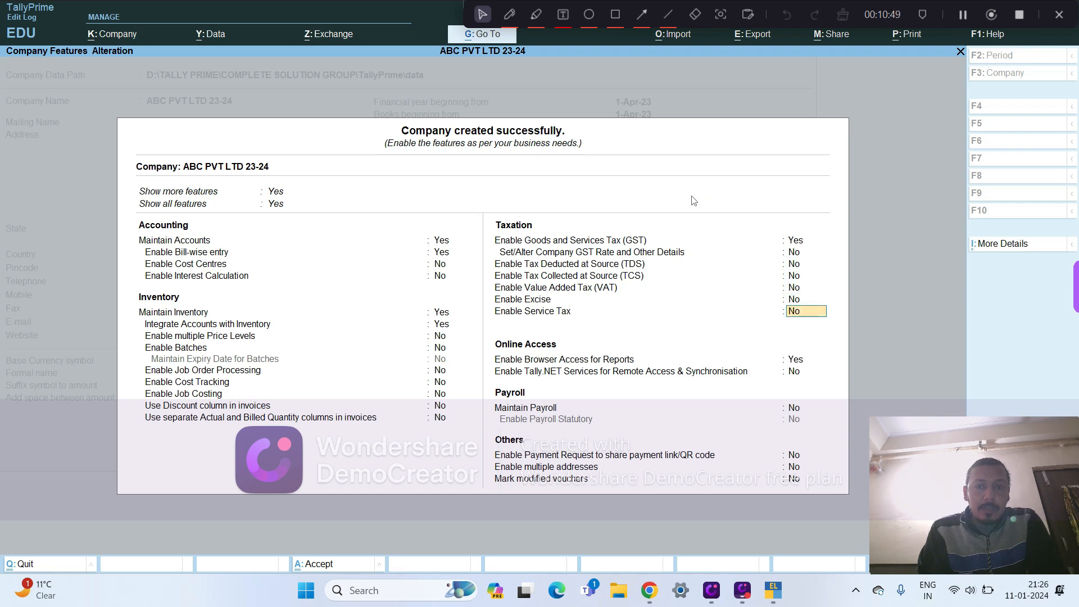
- Keep browser access for reports at Yes and the Tally.NET, payroll and other features at No, and accept the company features
key(Return)
key(Return)
key(Return)
key(Return)
key(Return)
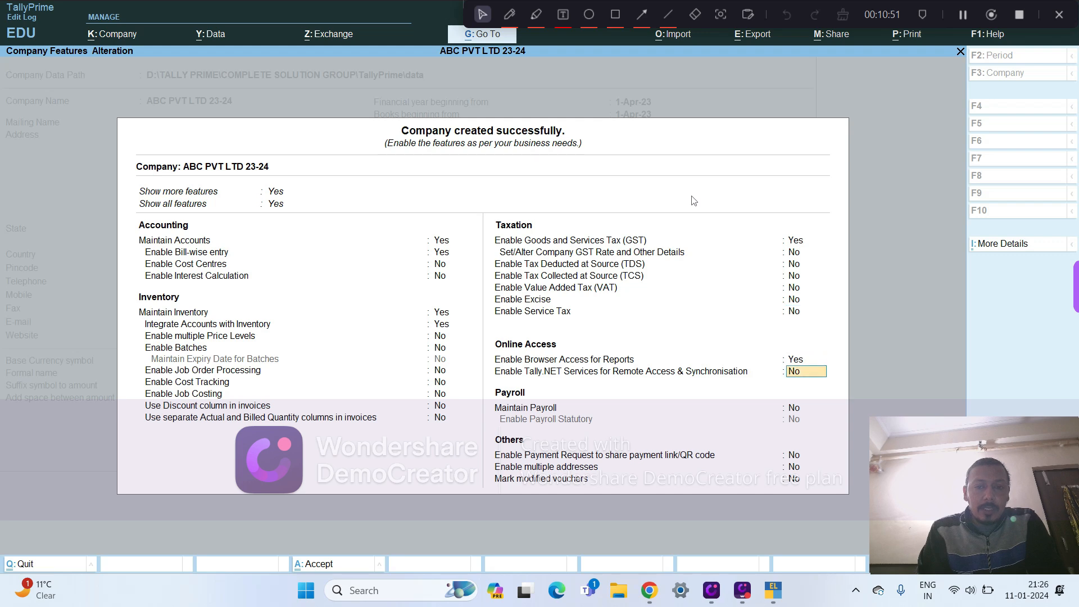
key(Return)
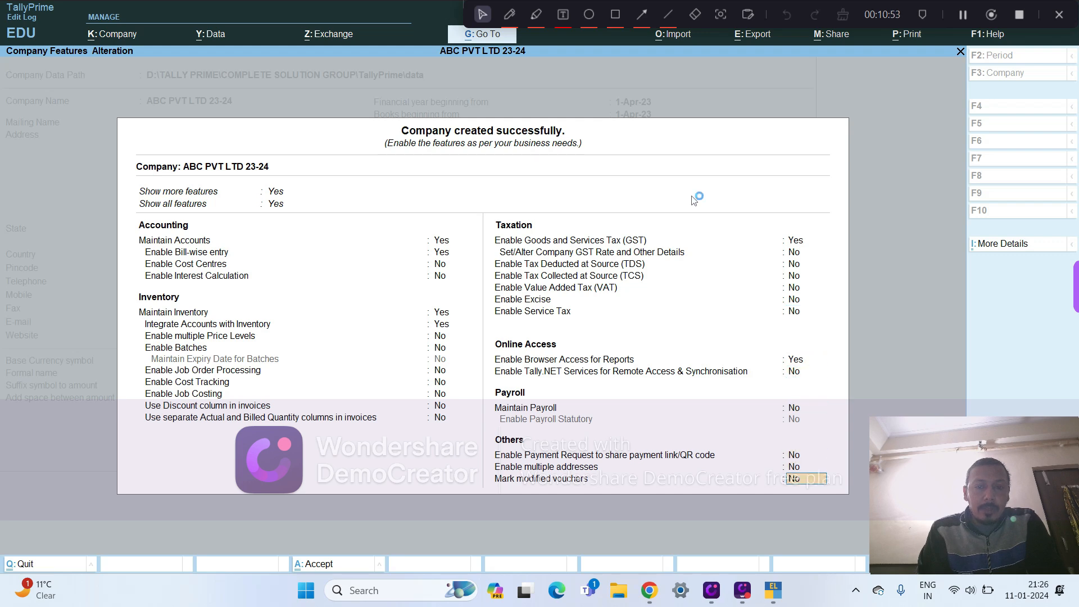
key(Return)
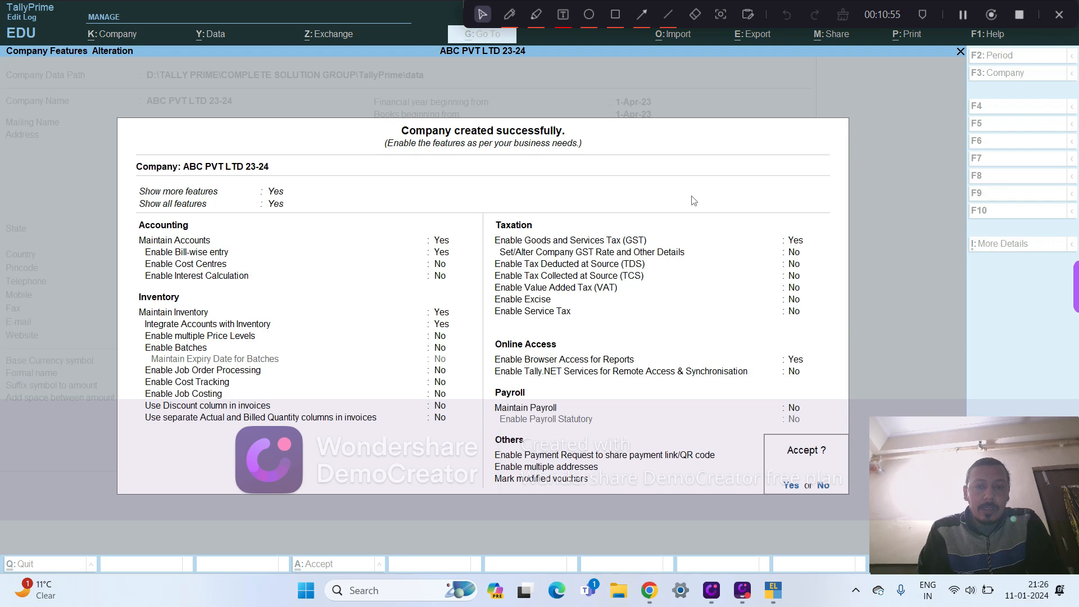
key(Return)
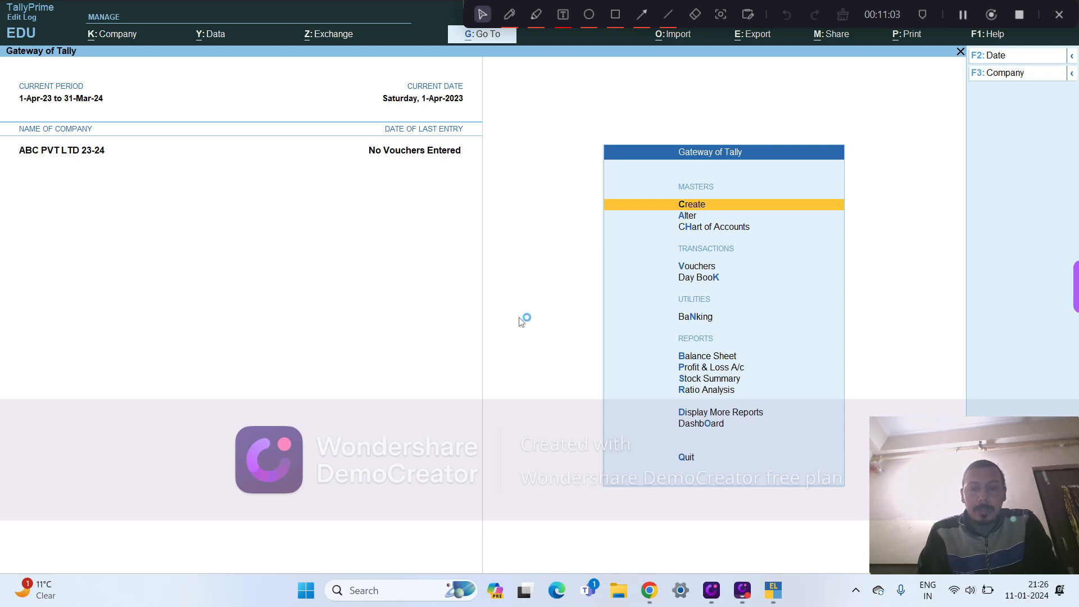
- View the blank Voucher Type and Currency creation forms, returning to the list of masters without creating anything
key(Return)
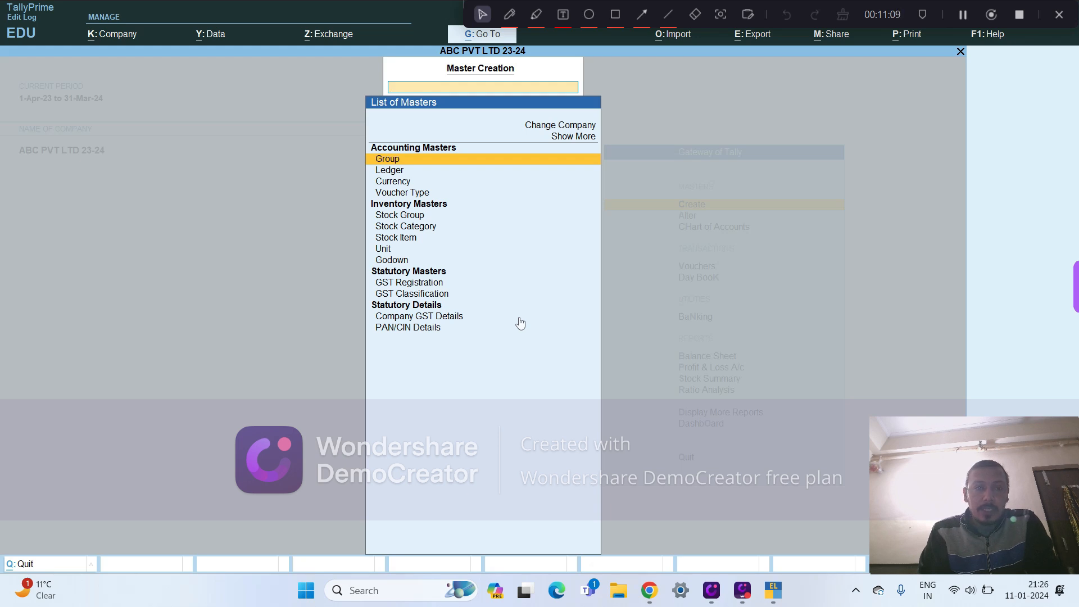
key(Down)
key(Down)
key(Down)
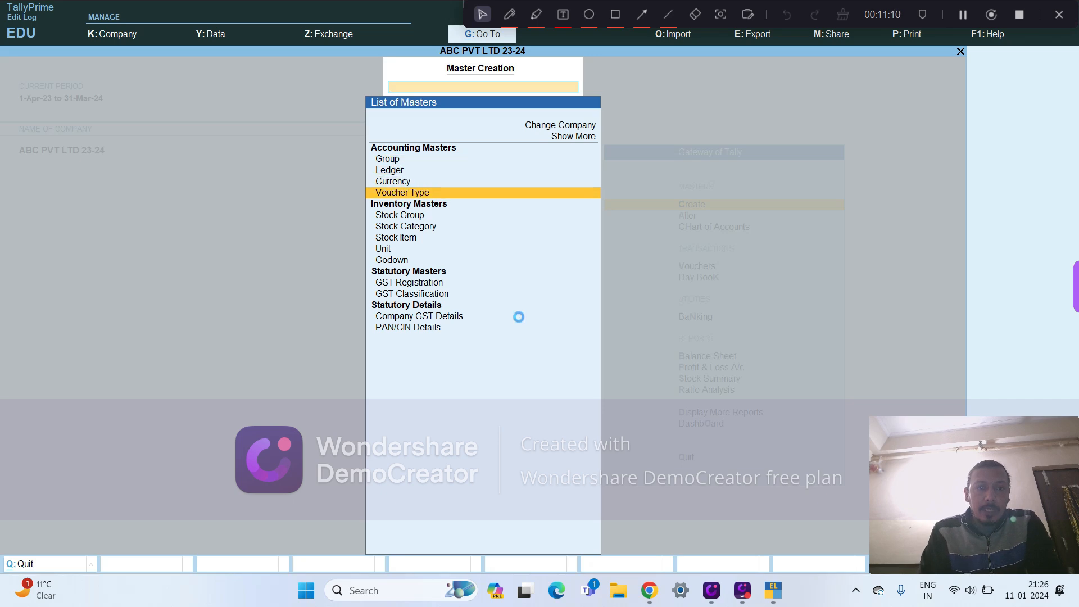
key(Return)
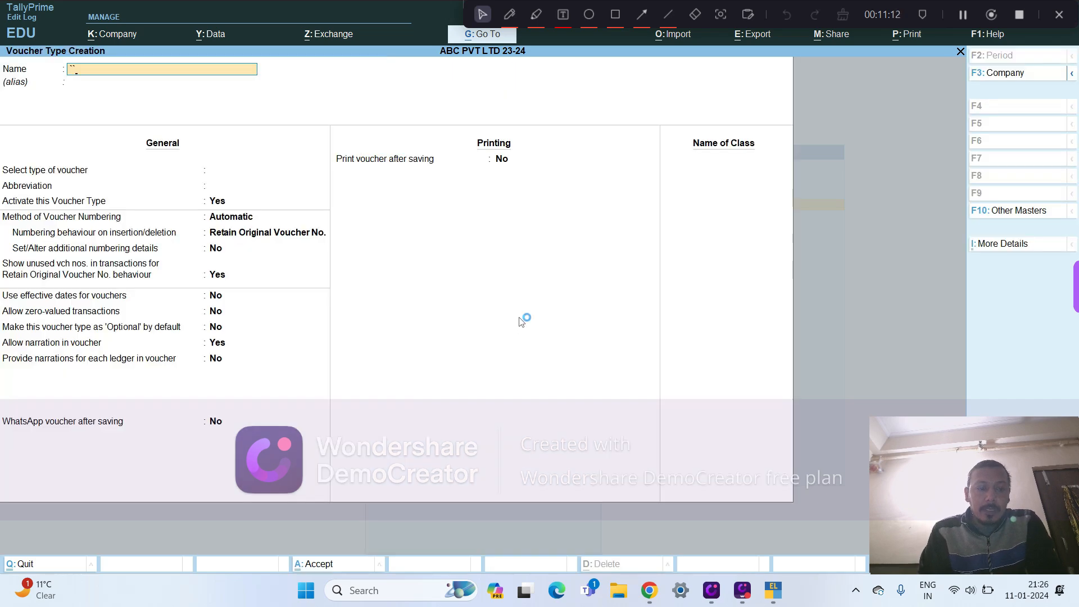
key(Escape)
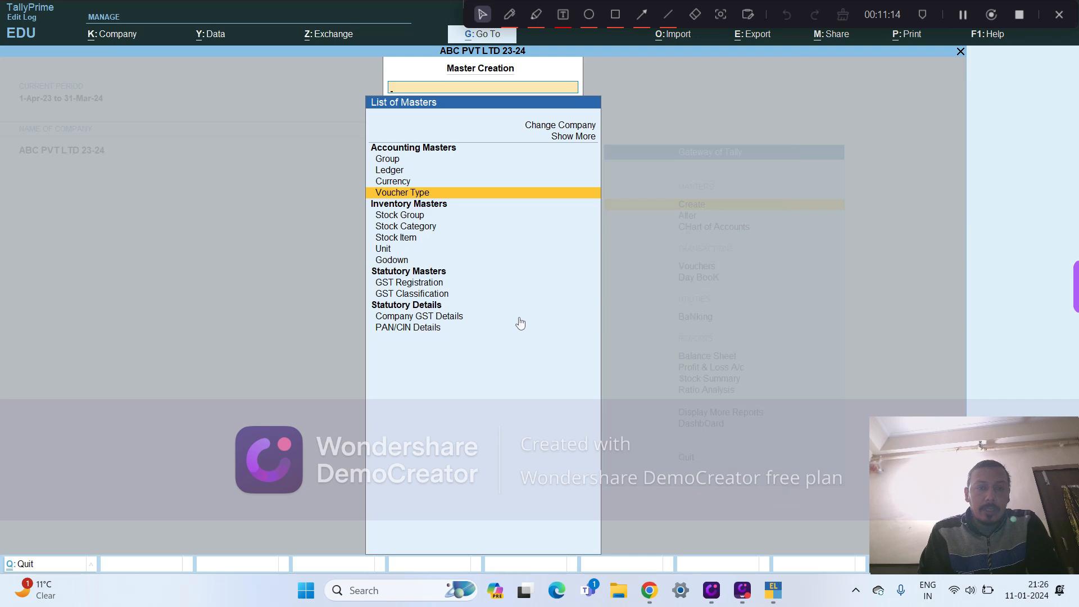
key(Up)
key(Return)
key(Escape)
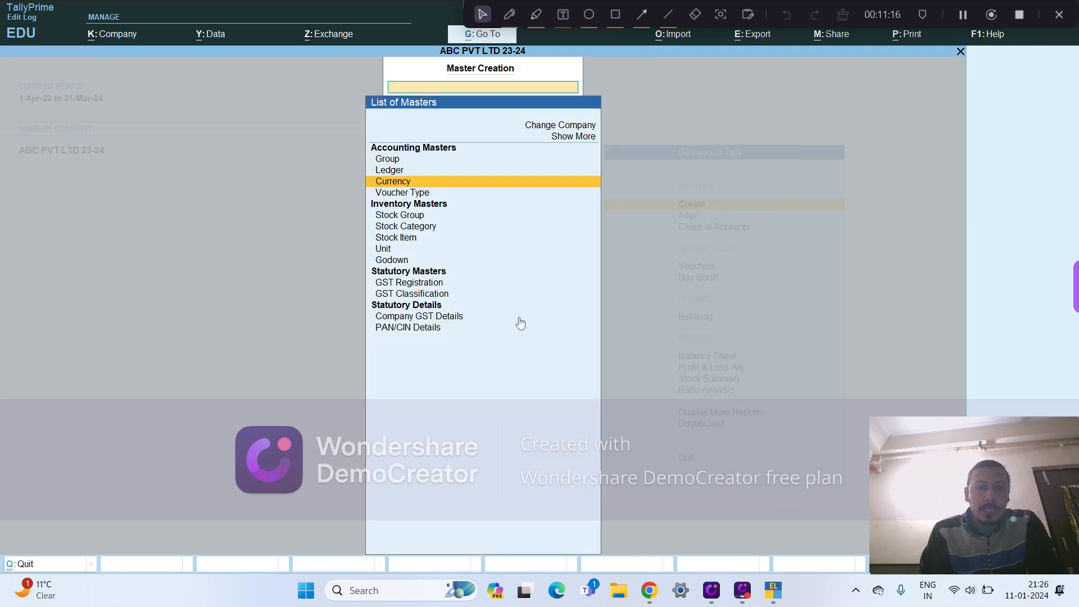
- View the blank Ledger and Group creation forms, and return to the Gateway of Tally without creating anything
key(Up)
key(Return)
key(Escape)
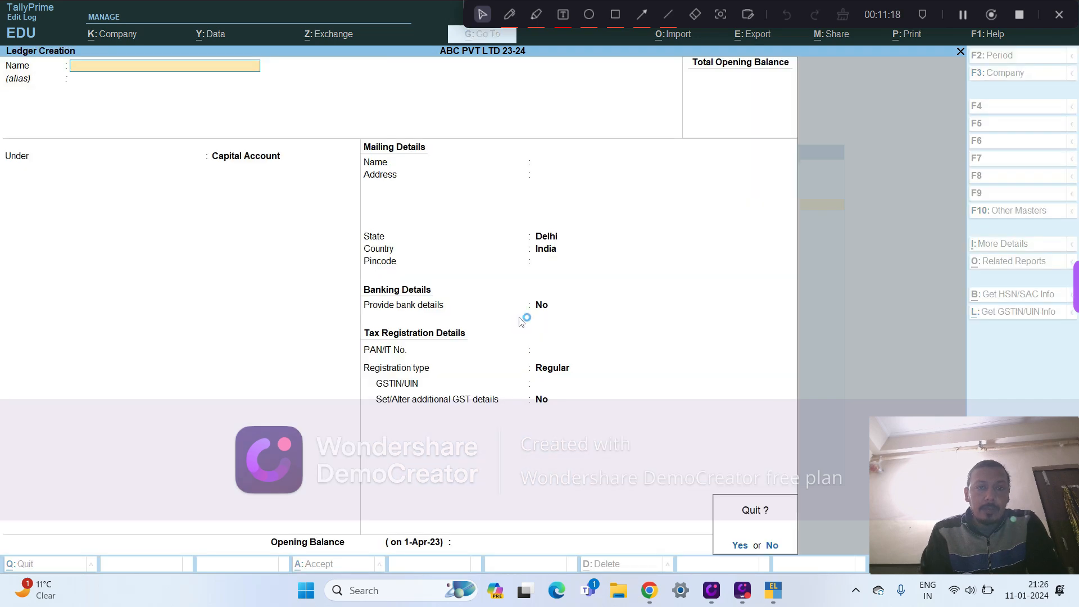
key(y)
key(Up)
key(Return)
key(Escape)
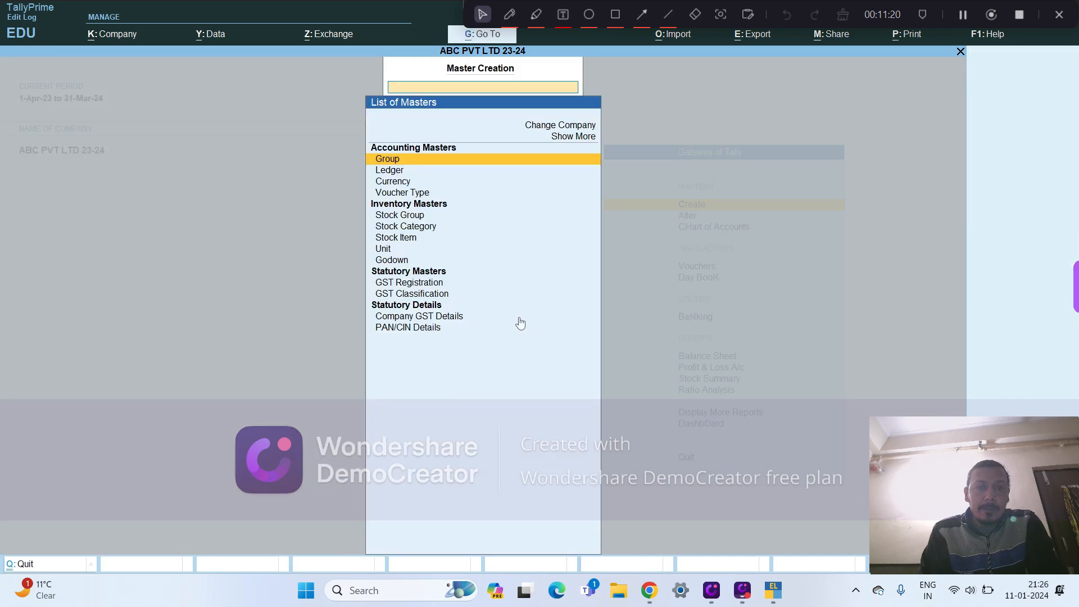
key(Escape)
- Examine the company's default ledgers available for alteration, and return to the list of masters
key(Down)
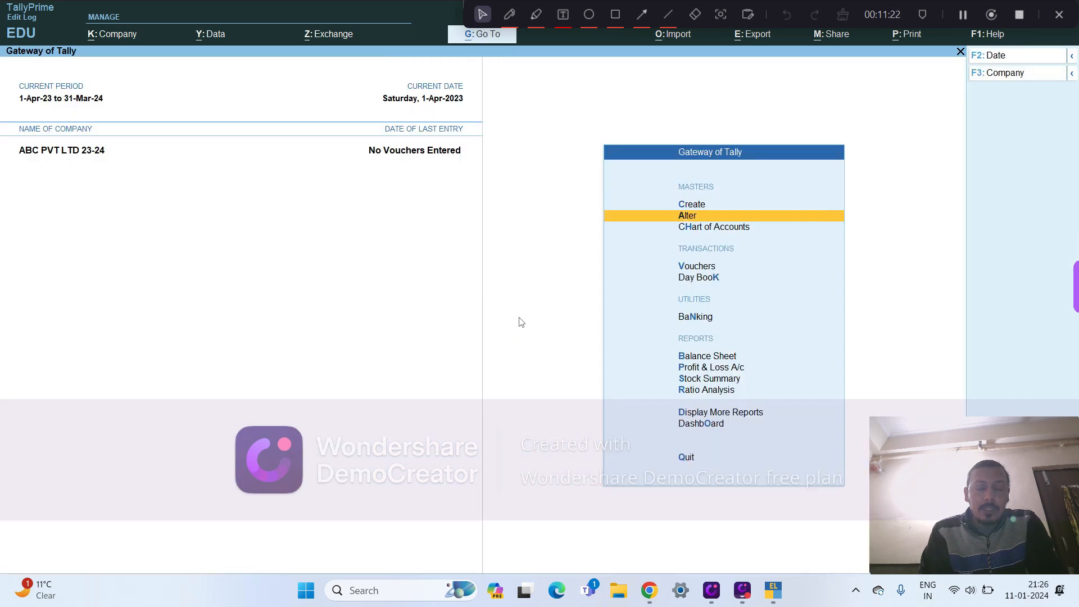
key(Return)
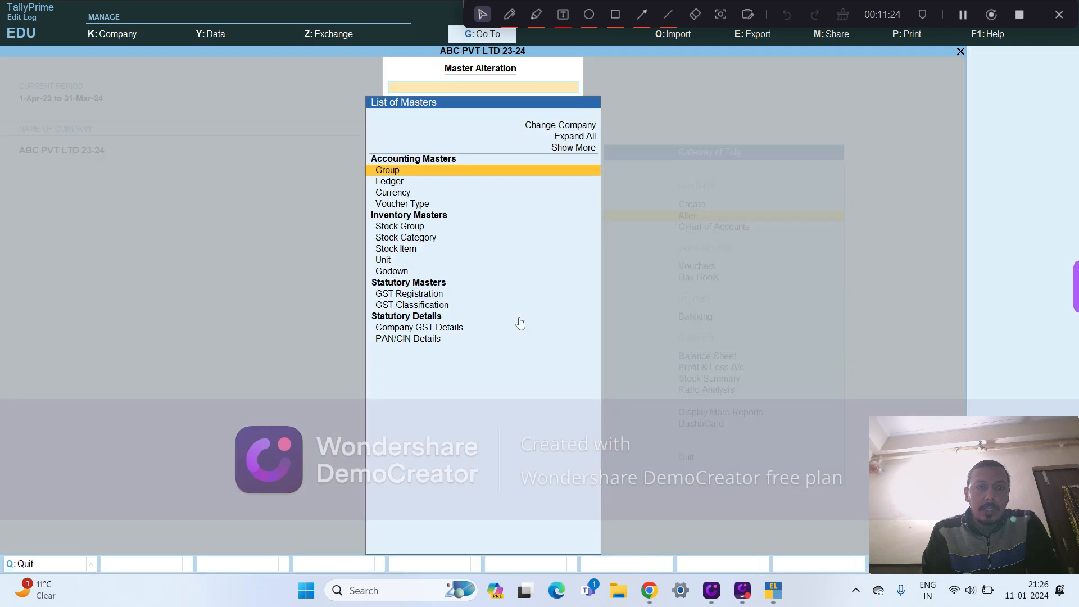
key(Down)
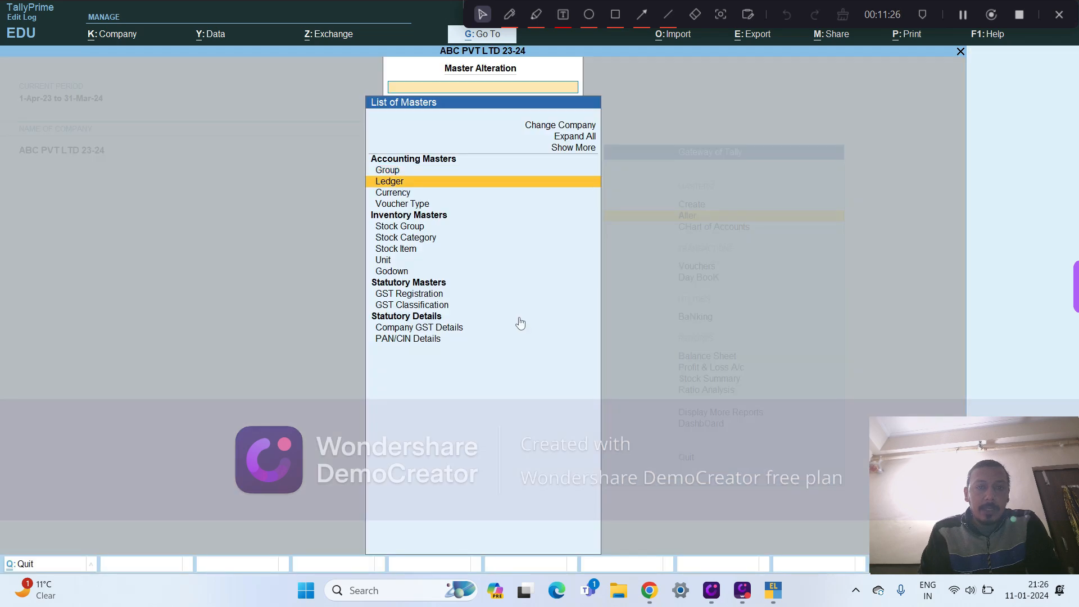
key(Return)
key(Down)
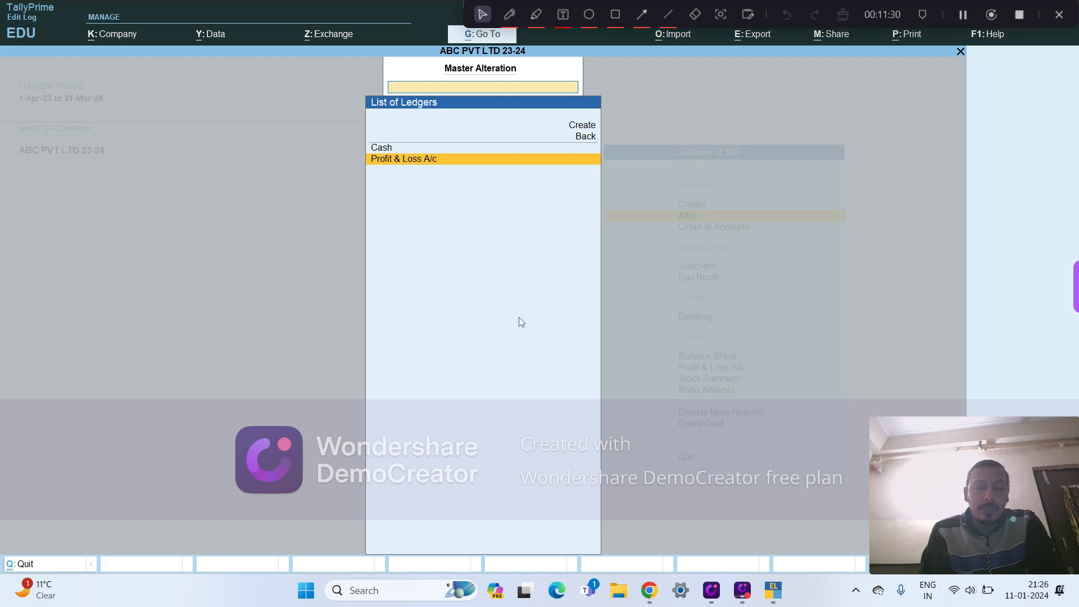
key(Up)
key(Down)
key(Up)
key(Down)
key(Up)
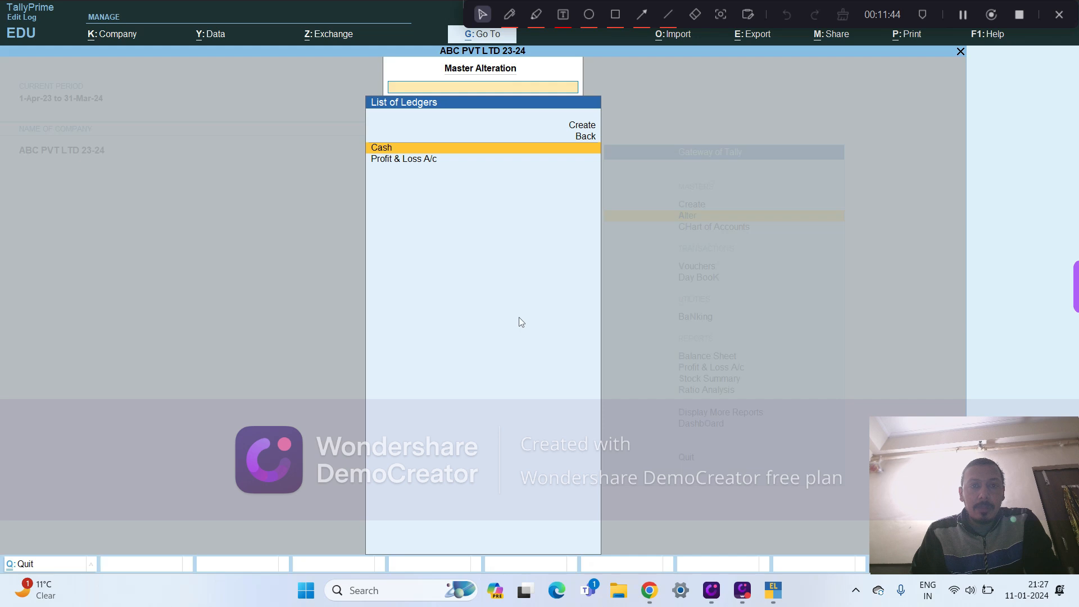
key(Escape)
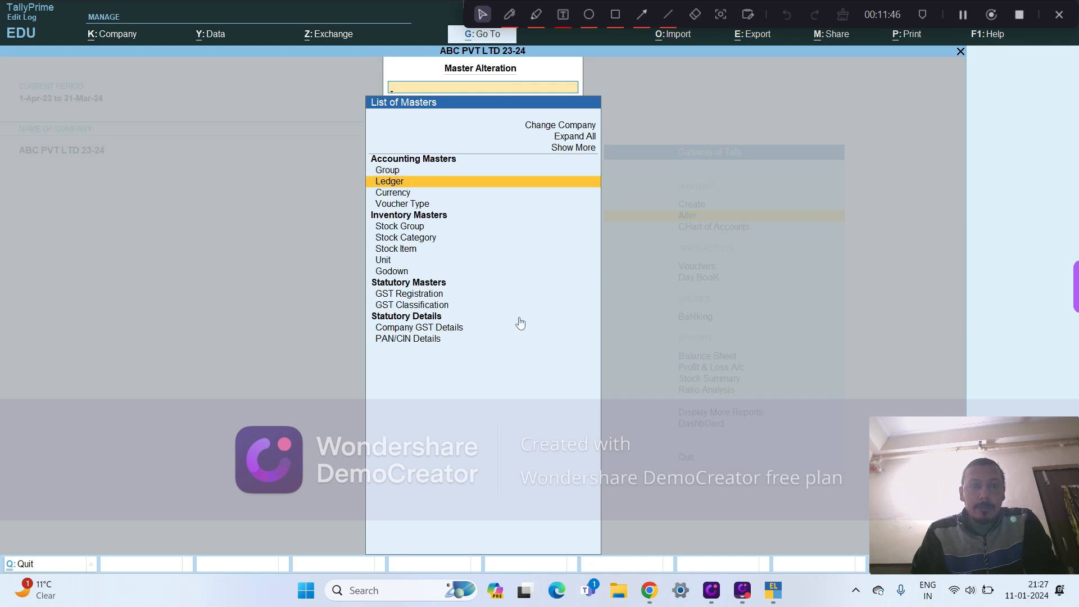
- Examine the currencies available for alteration, and return to the list of masters
key(Down)
key(Return)
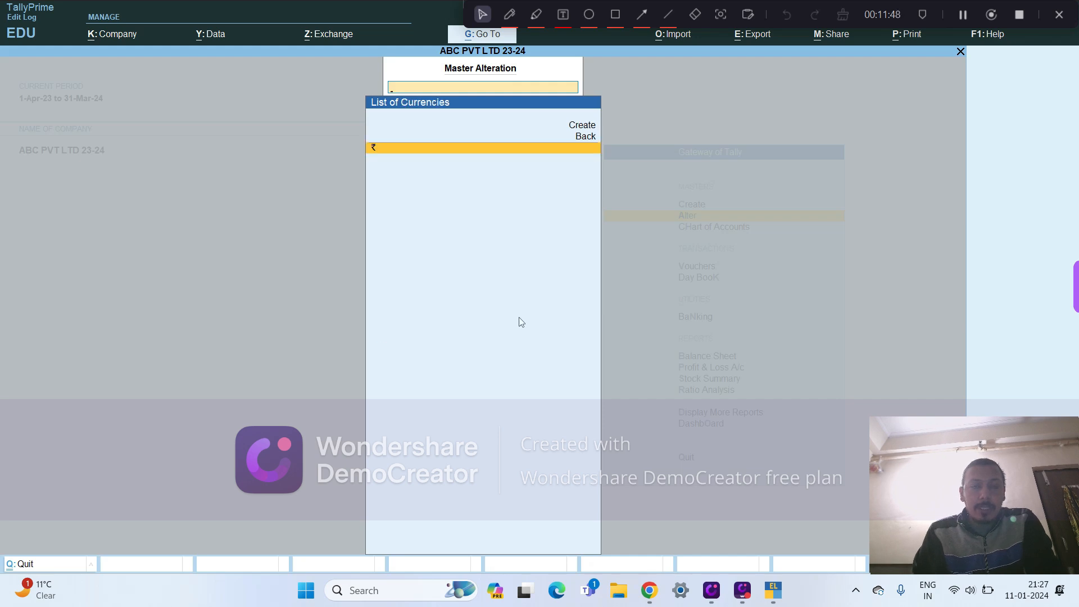
key(Escape)
- Open the list of voucher types available for alteration and examine the entries from Contra through Payment
key(Down)
key(Return)
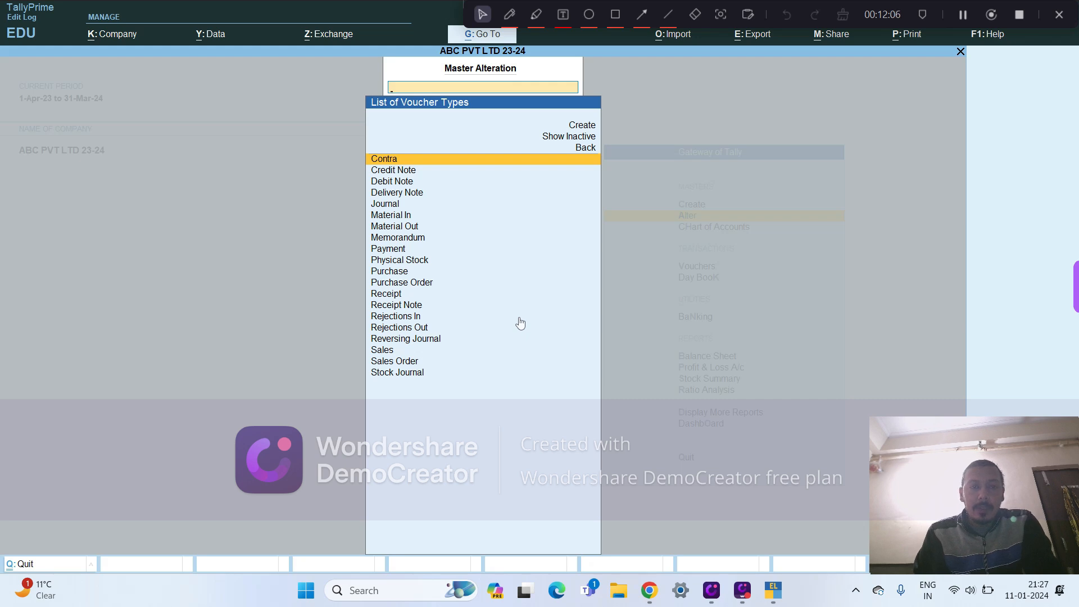
key(Down)
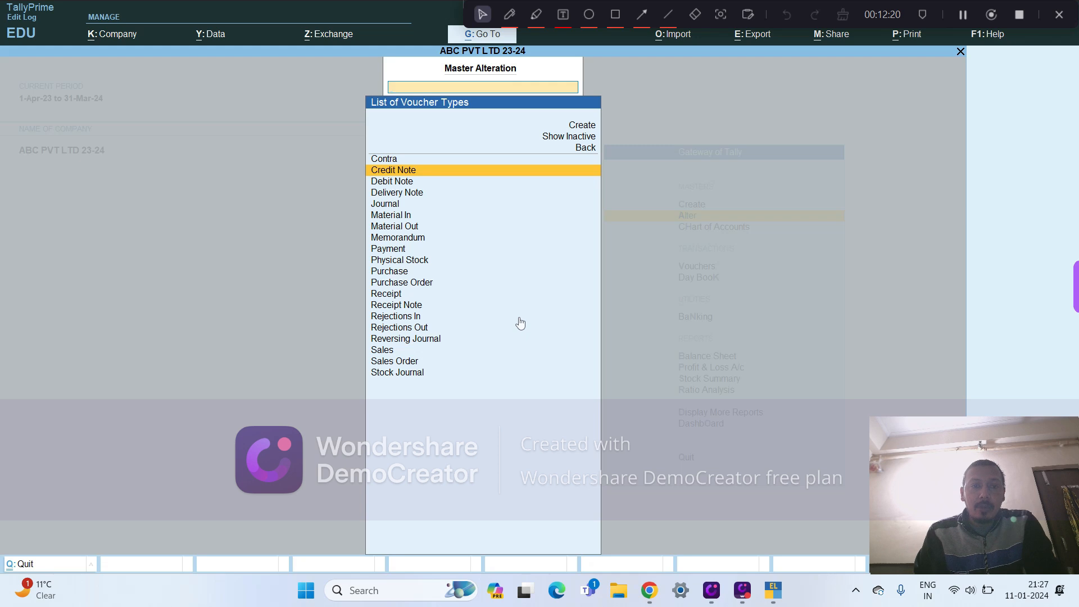
key(Down)
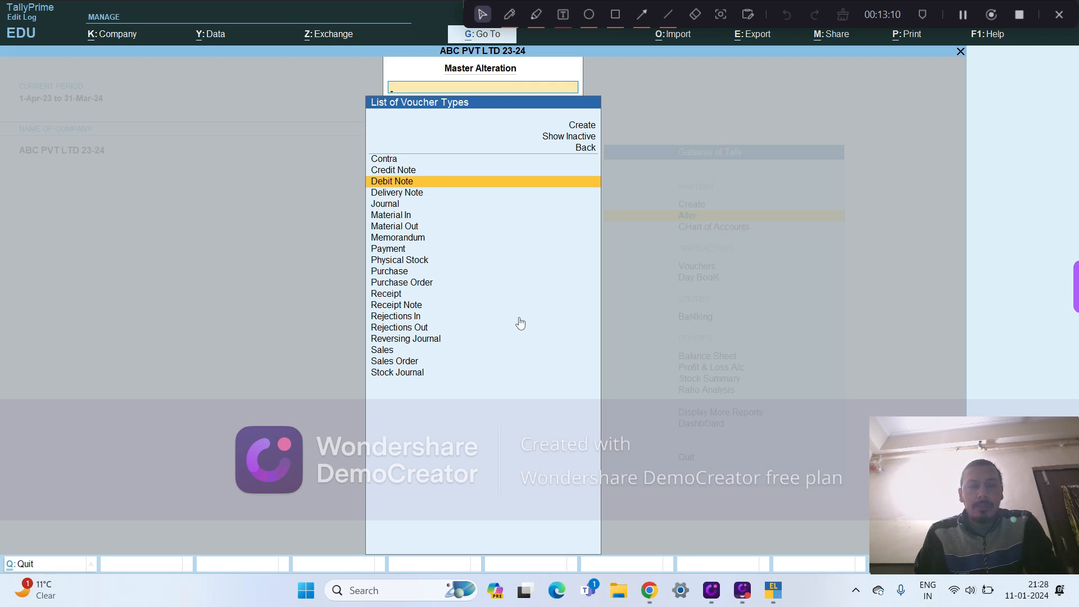
key(Down)
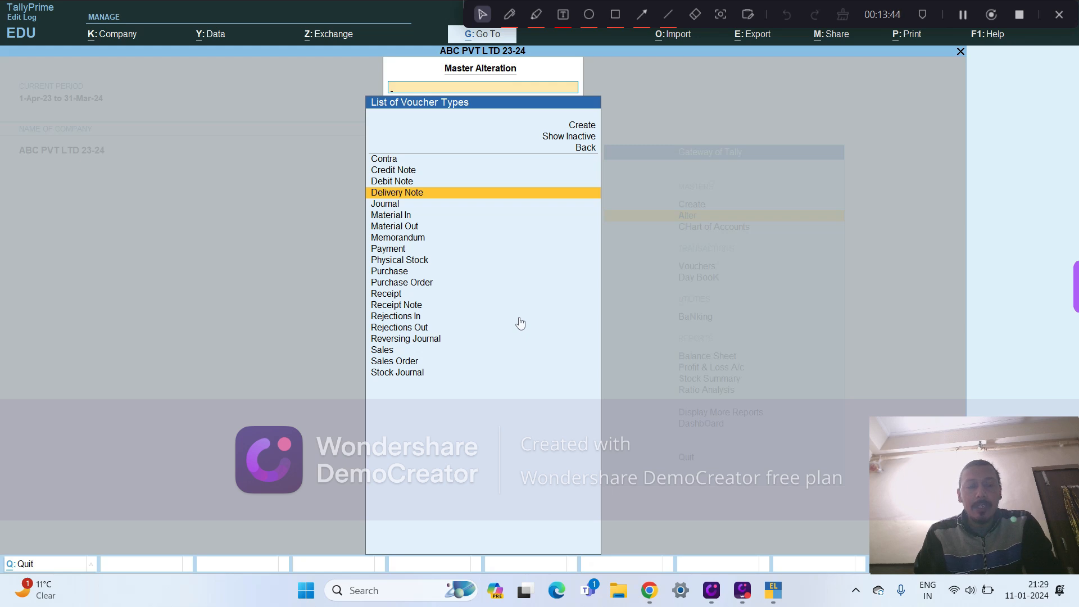
key(Down)
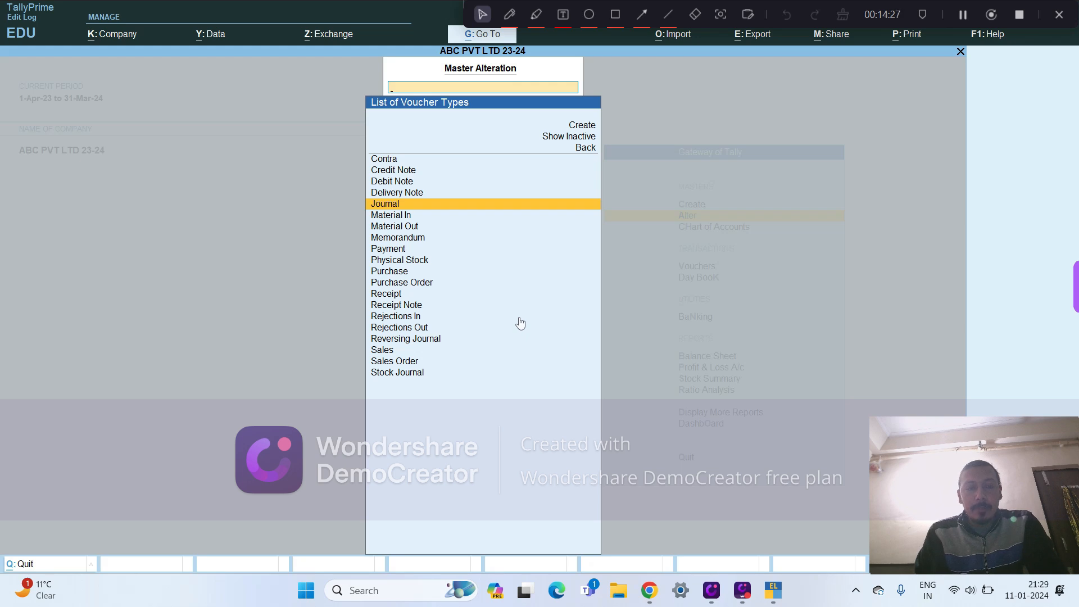
key(Down)
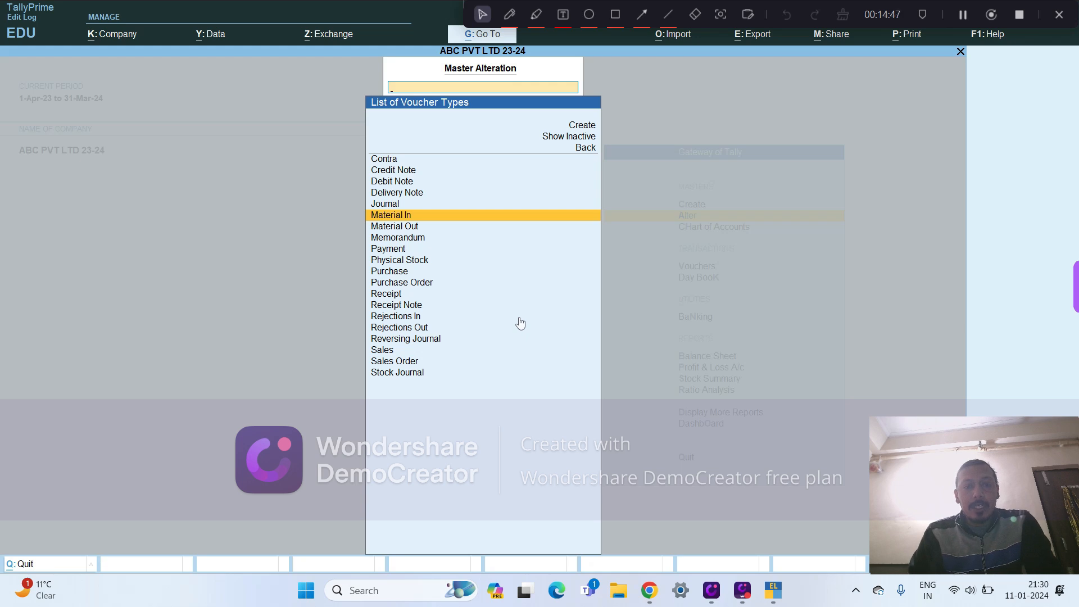
key(Down)
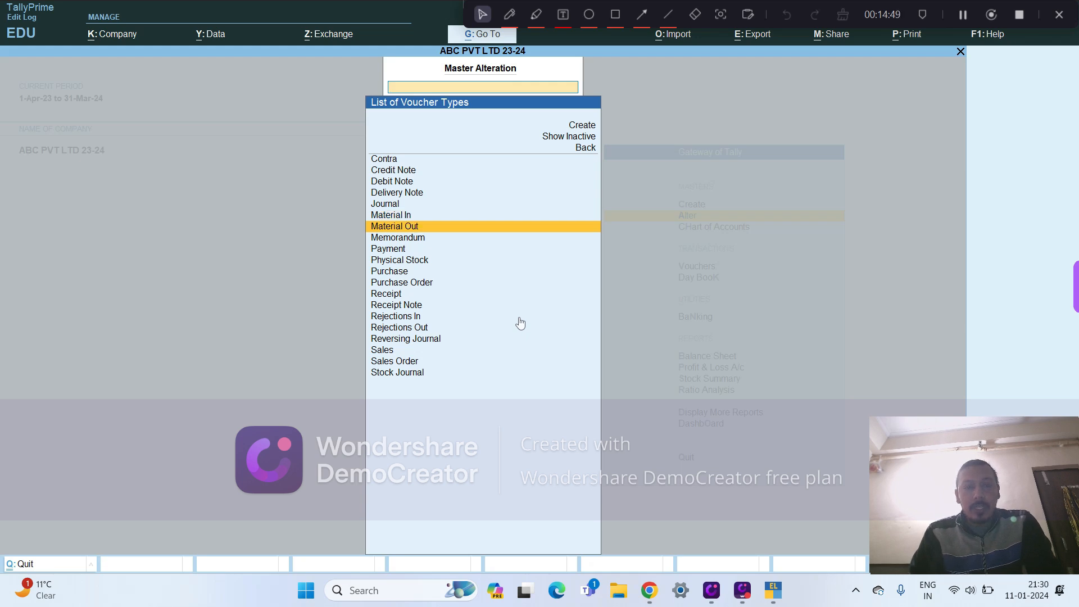
key(Up)
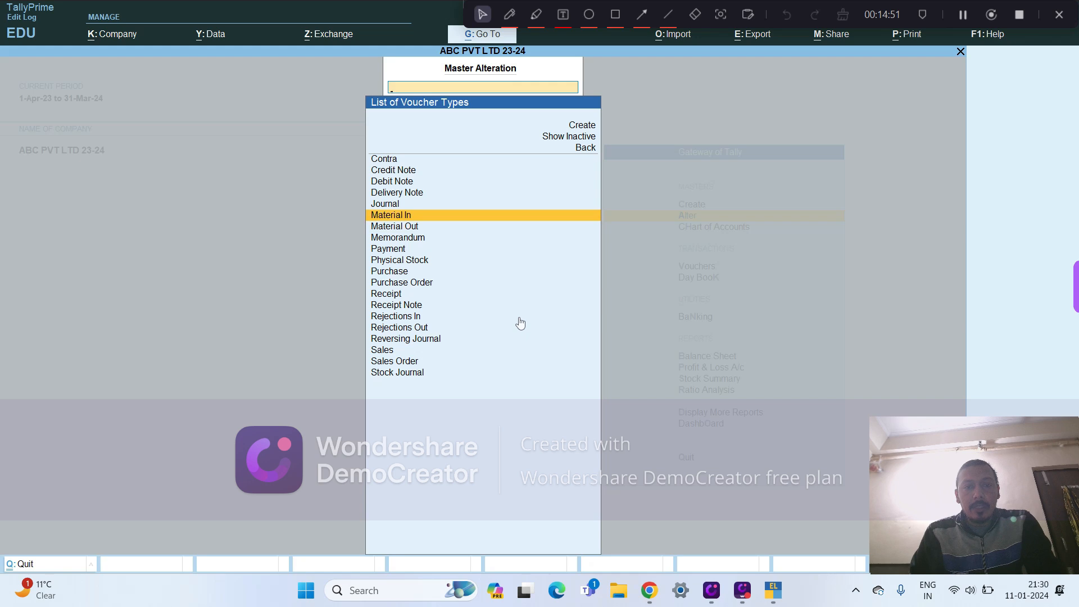
key(Down)
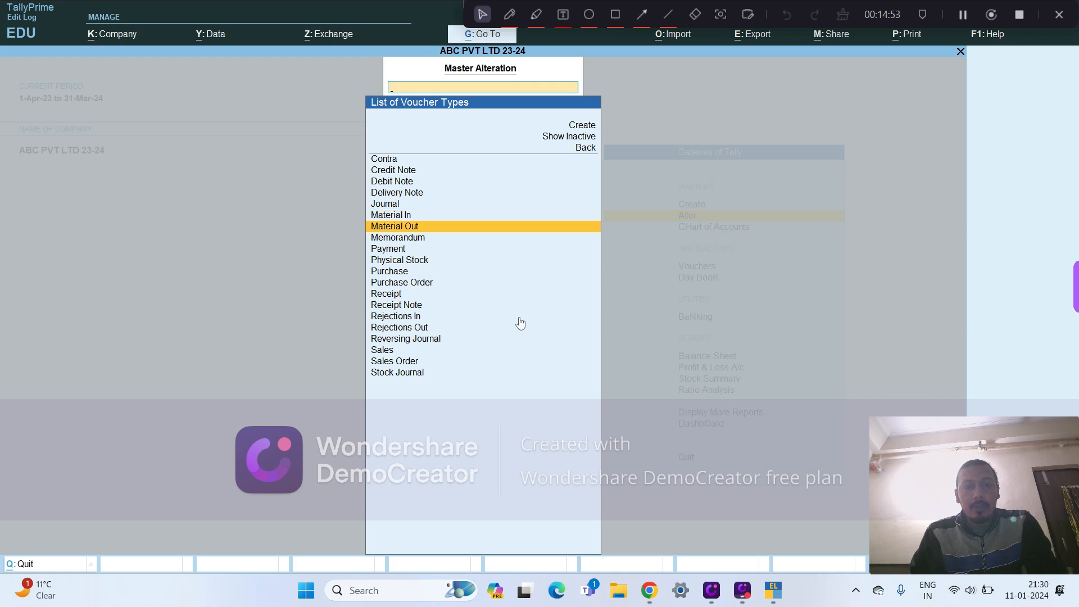
key(Down)
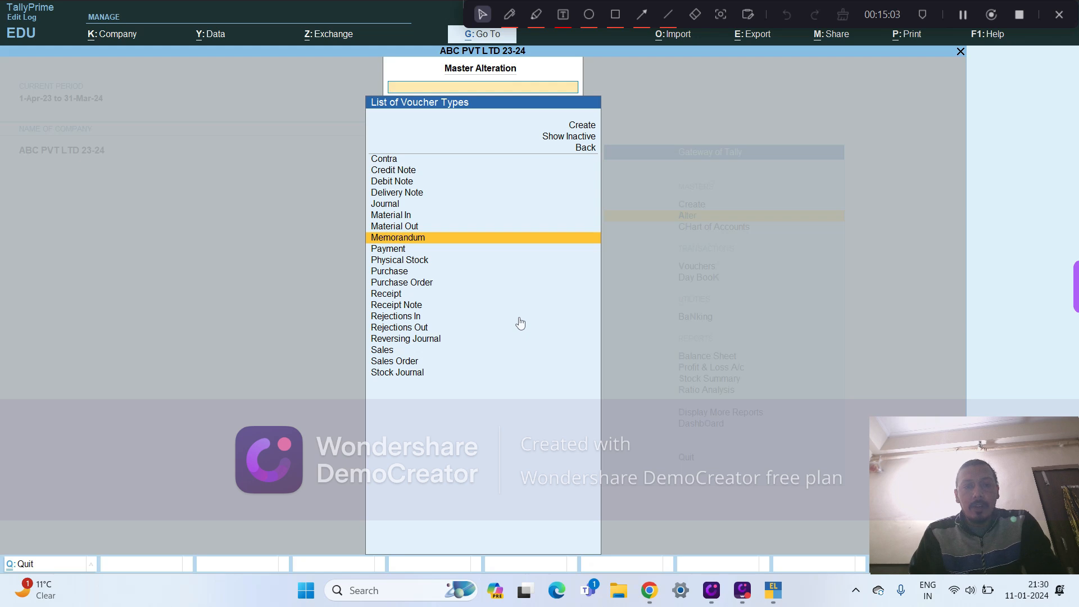
key(Down)
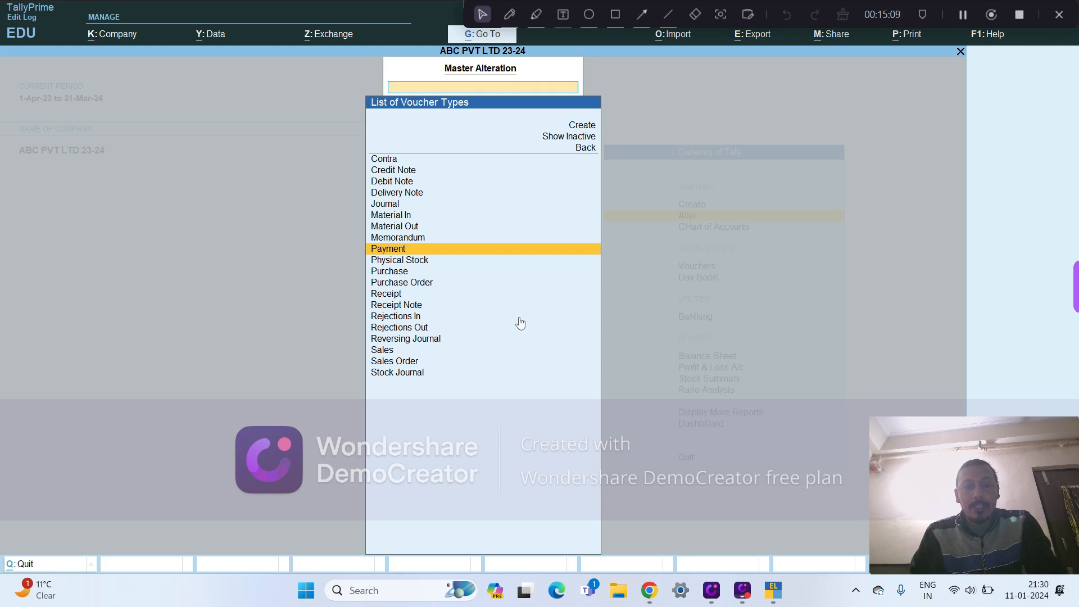
- Examine the voucher types from Physical Stock through Rejections In, including the purchase and receipt types
key(Down)
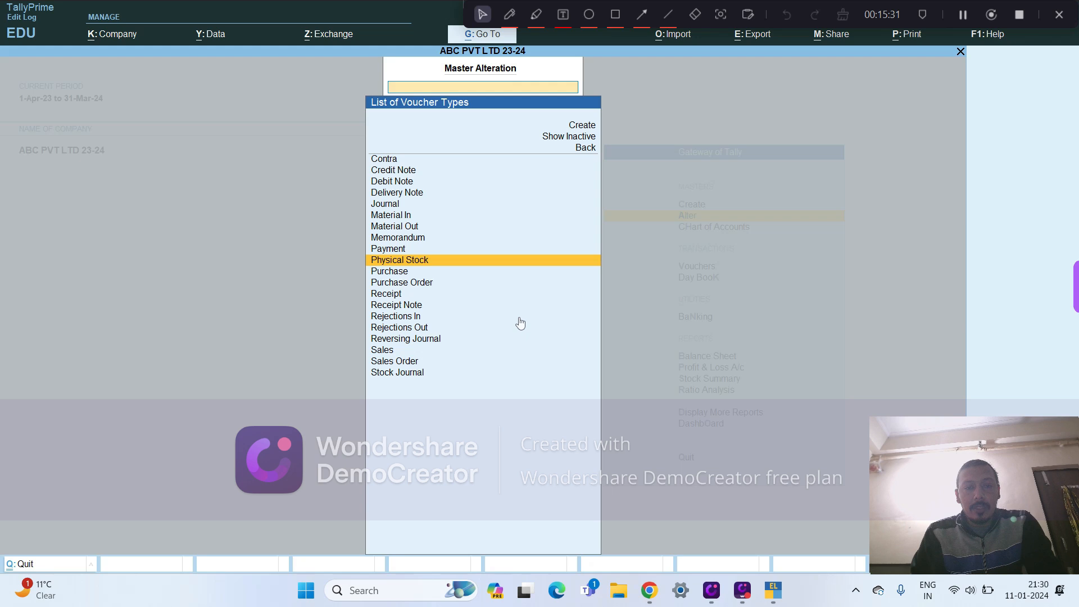
key(Down)
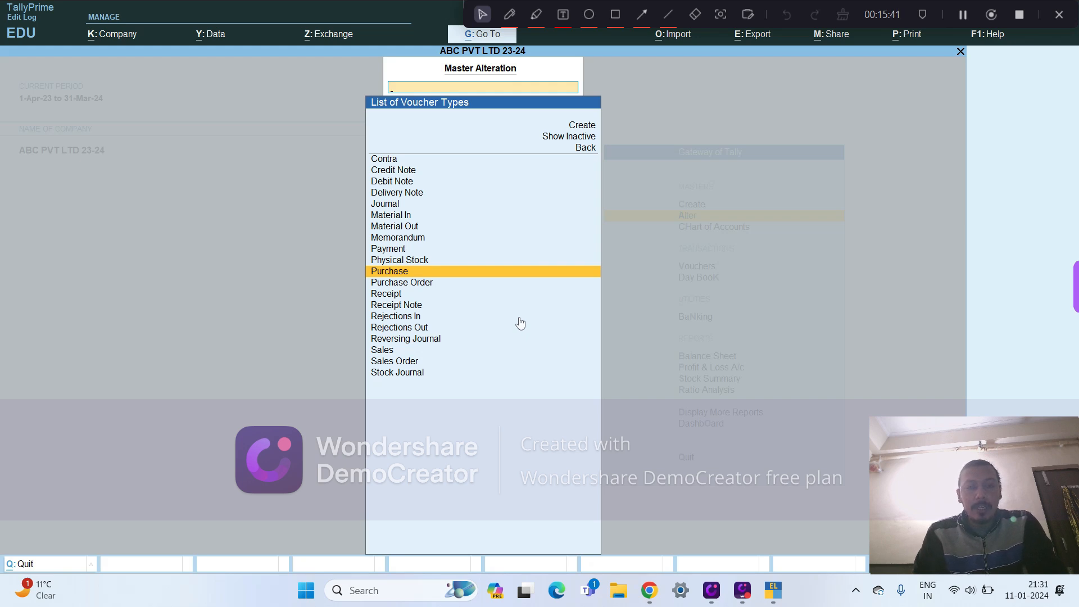
key(Down)
key(Down)
key(Up)
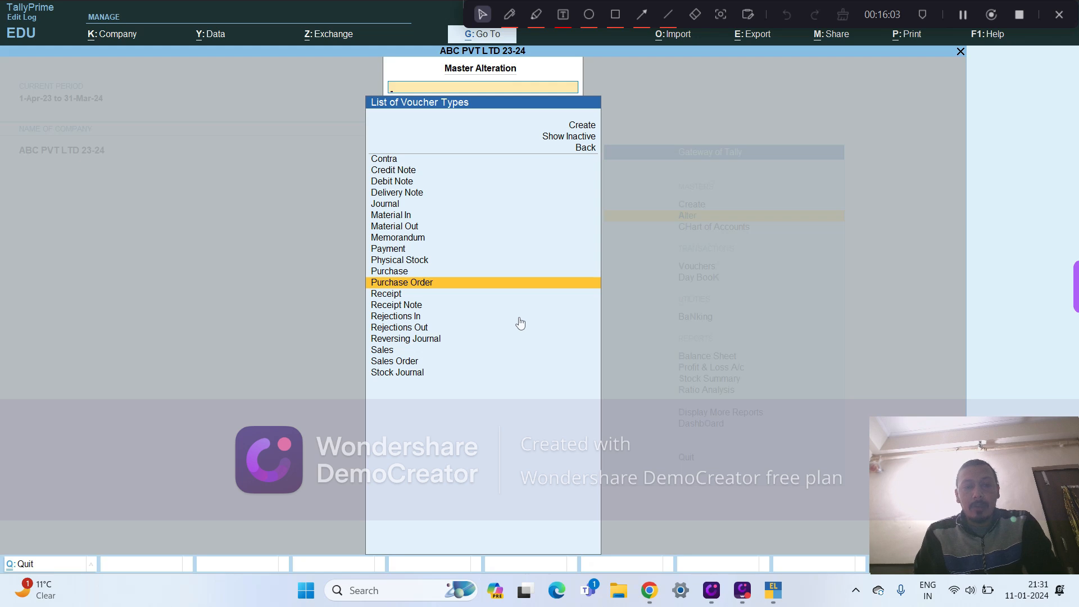
key(Down)
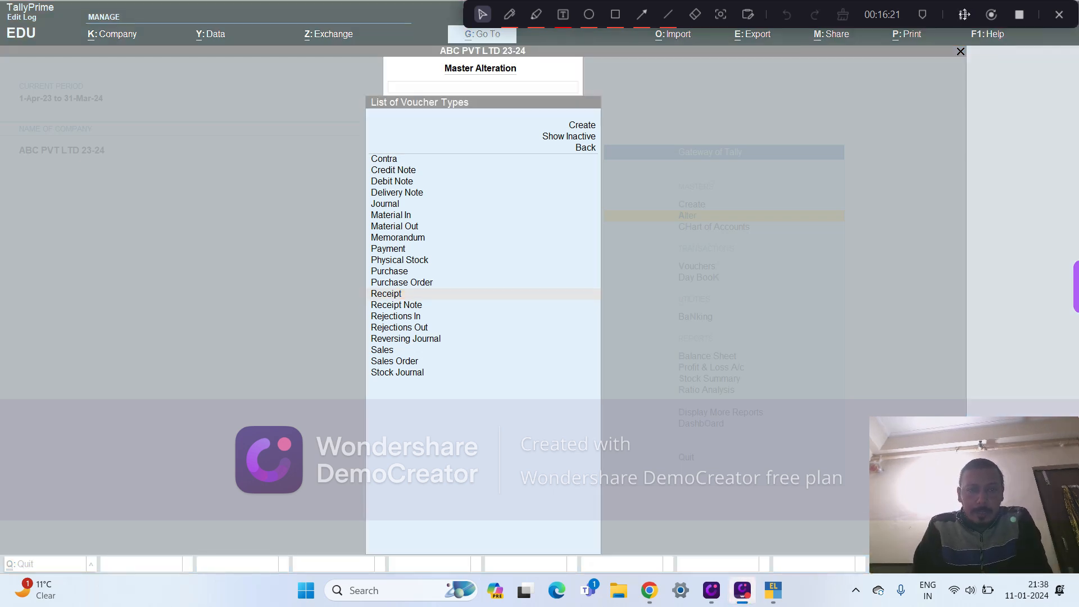
click(413, 309)
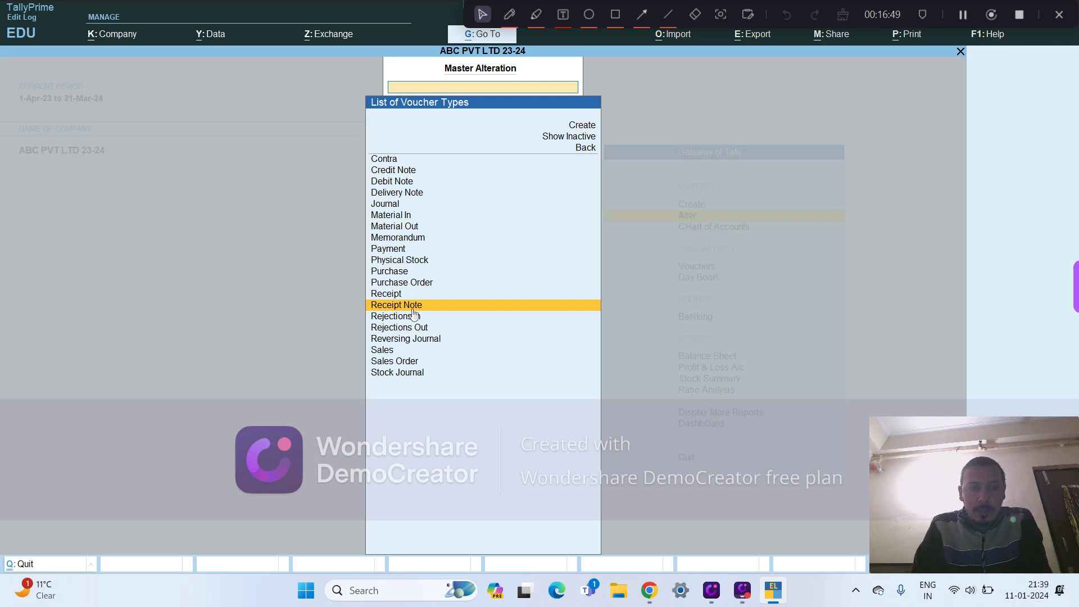
click(413, 315)
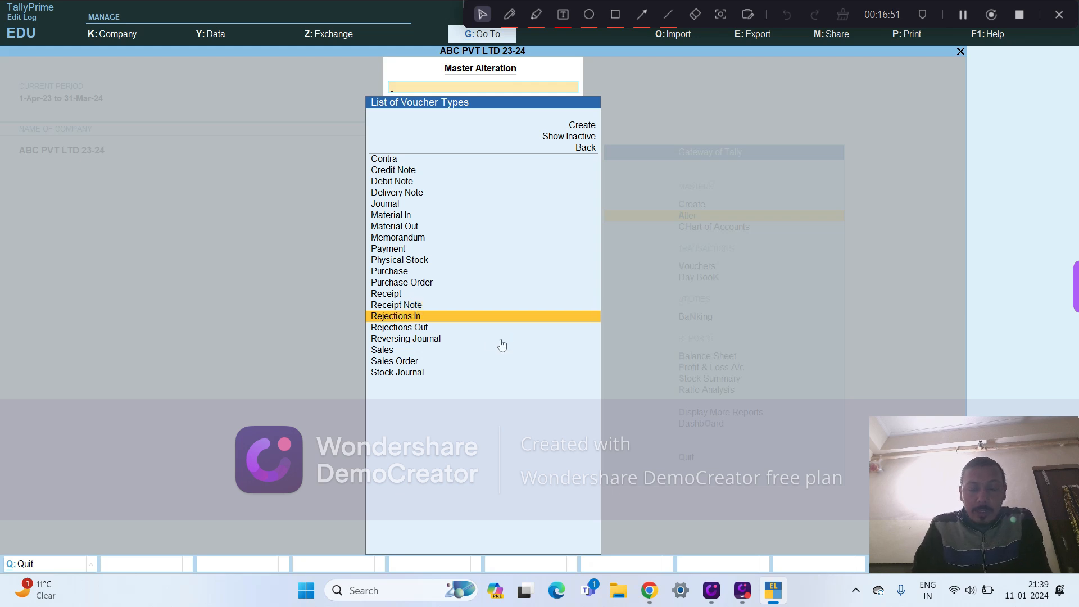
- Compare the Rejections In and Rejections Out voucher types, and continue to Reversing Journal
key(Down)
key(Up)
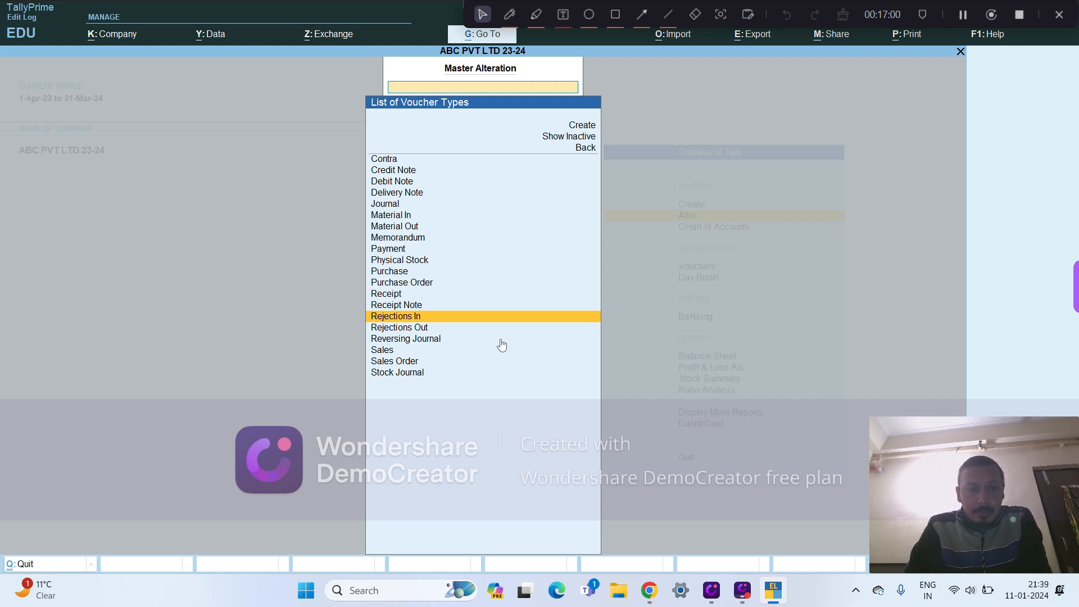
key(Down)
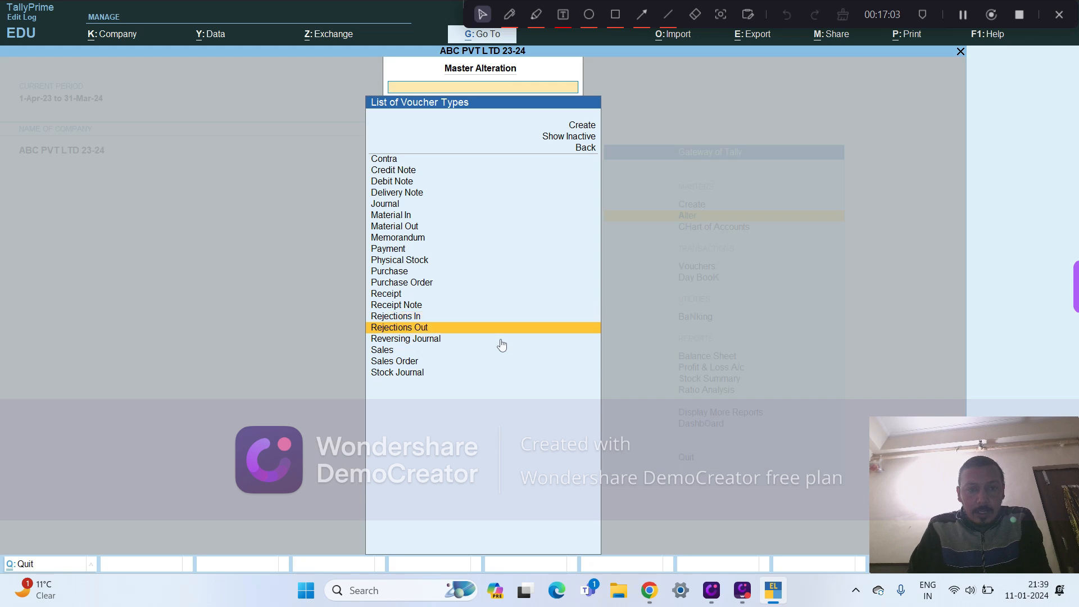
key(Up)
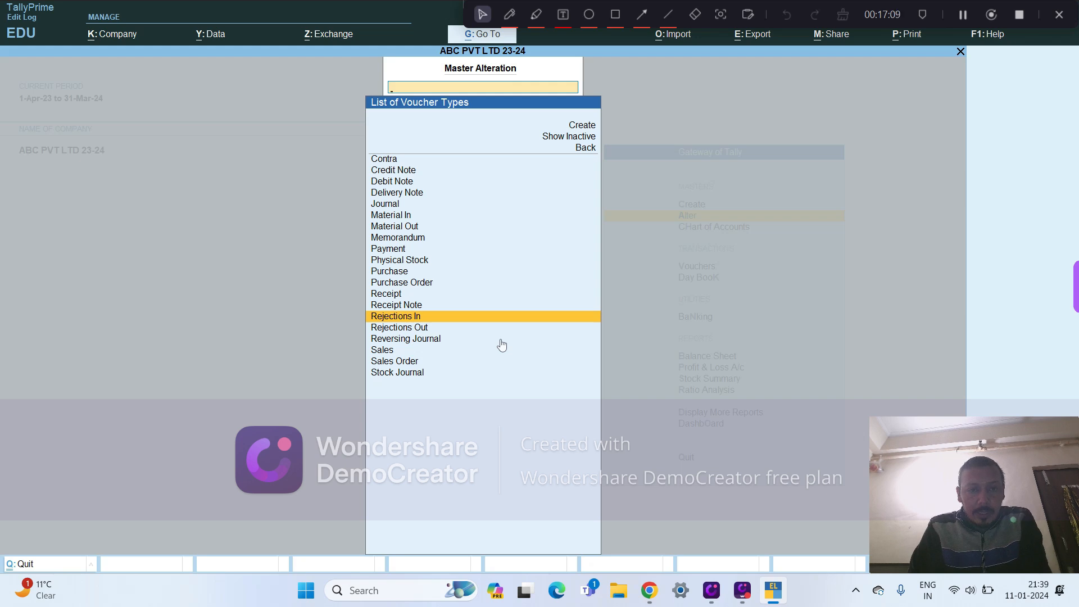
key(Down)
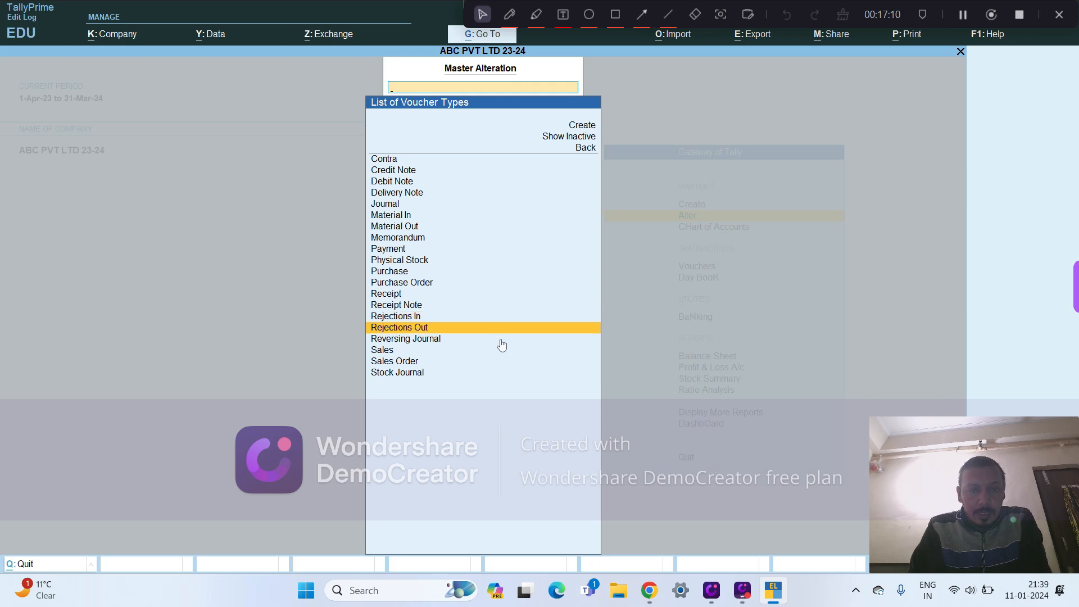
key(Down)
key(Down)
key(Up)
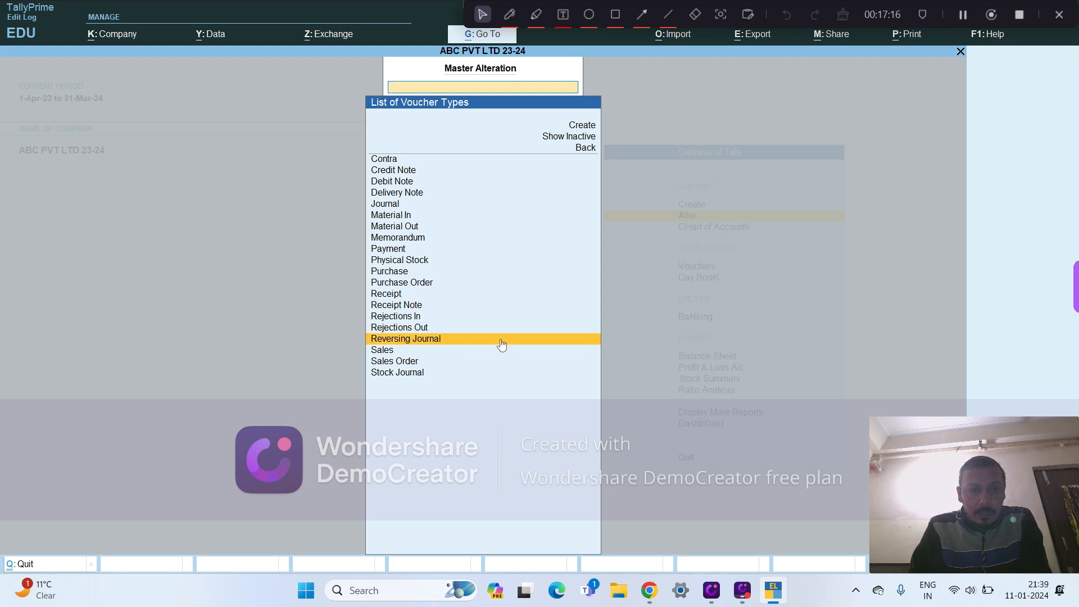
- Examine the remaining voucher types, Sales, Sales Order and Stock Journal, at the end of the list
key(Down)
key(Up)
key(Down)
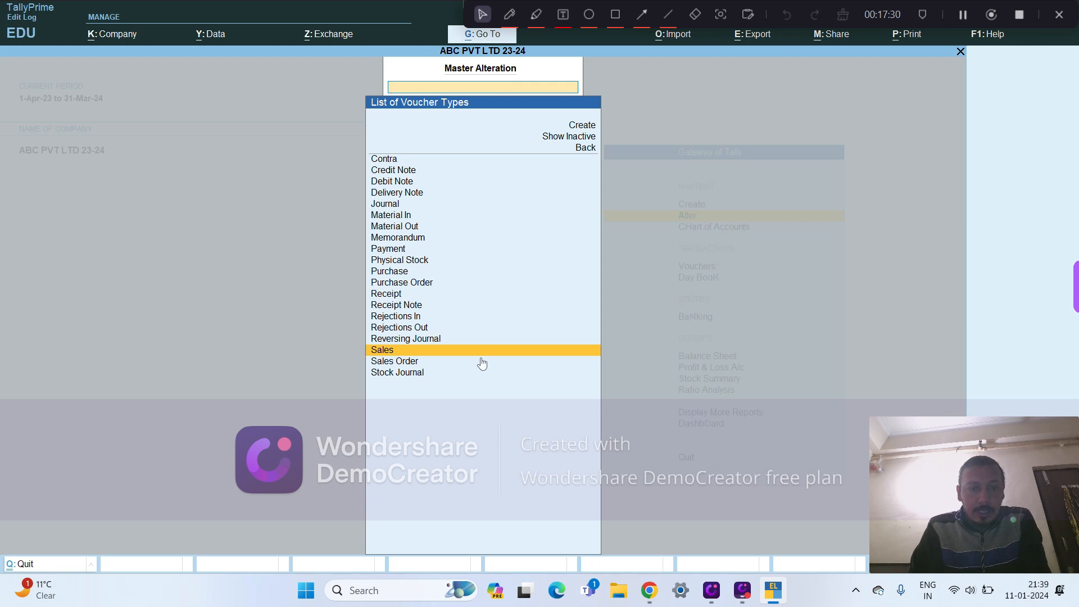
key(Down)
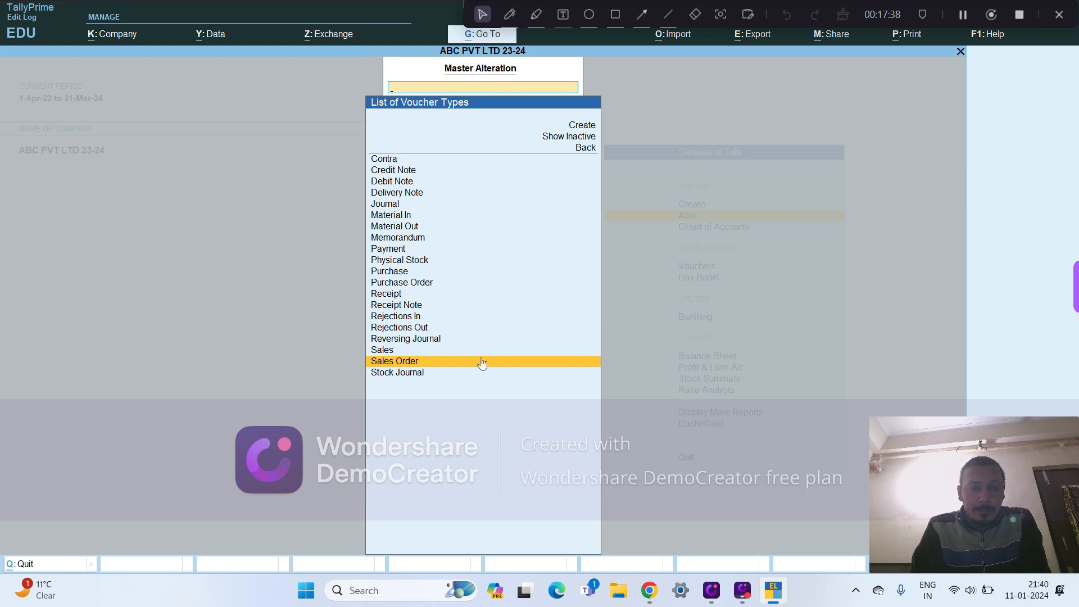
key(Down)
key(Up)
key(Down)
key(Up)
key(Down)
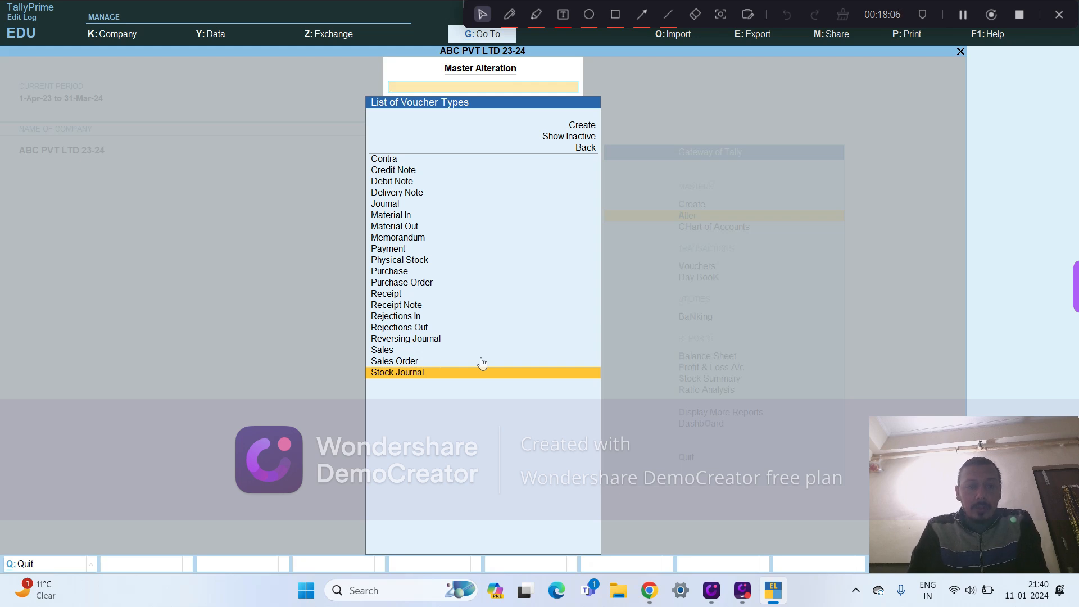
key(Return)
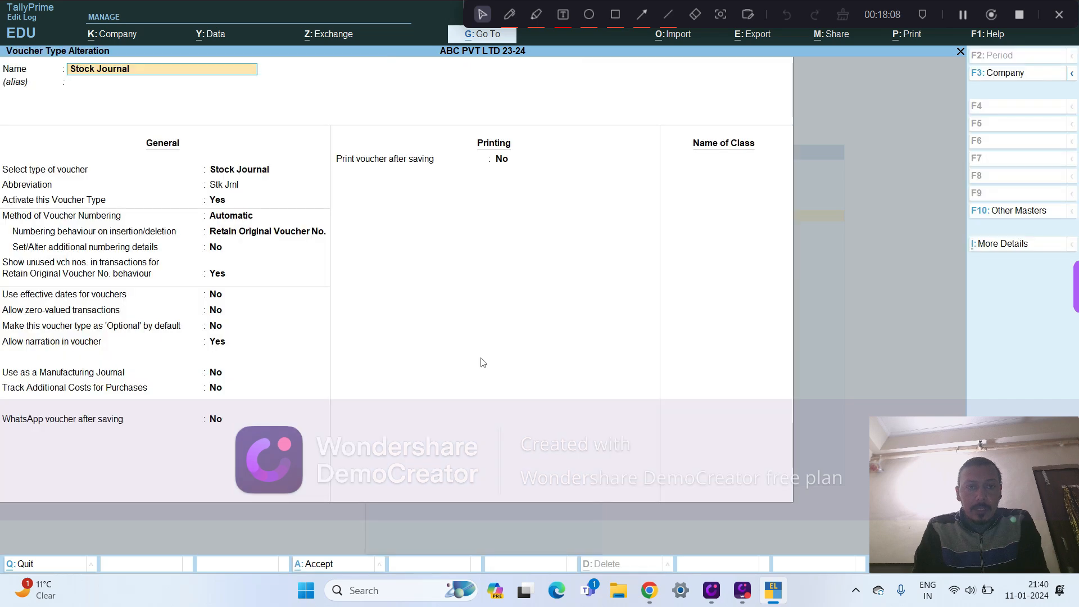
key(Escape)
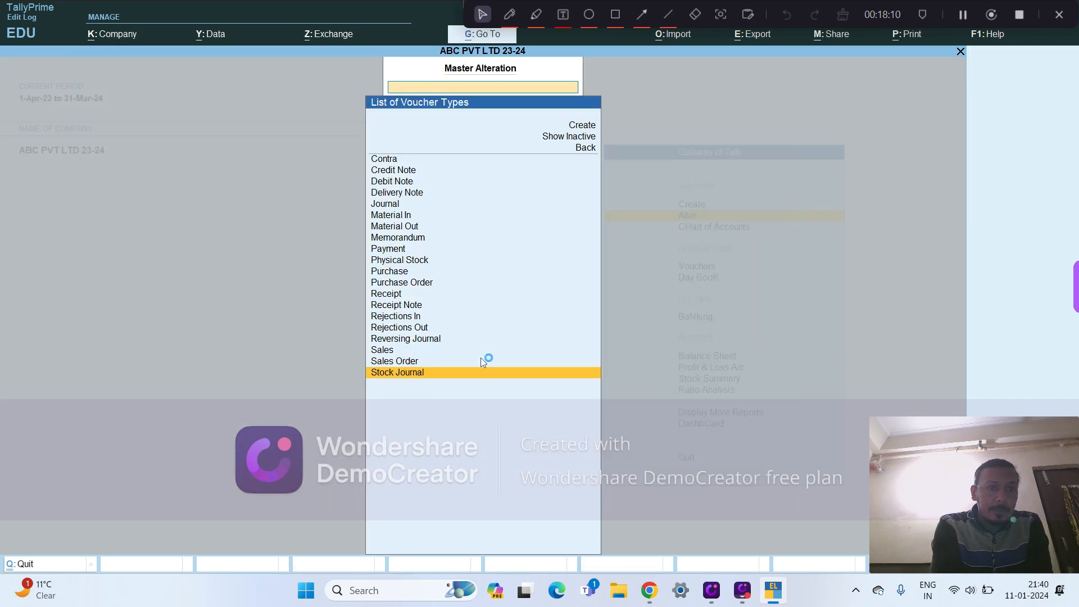
key(Up)
key(Up)
key(Up)
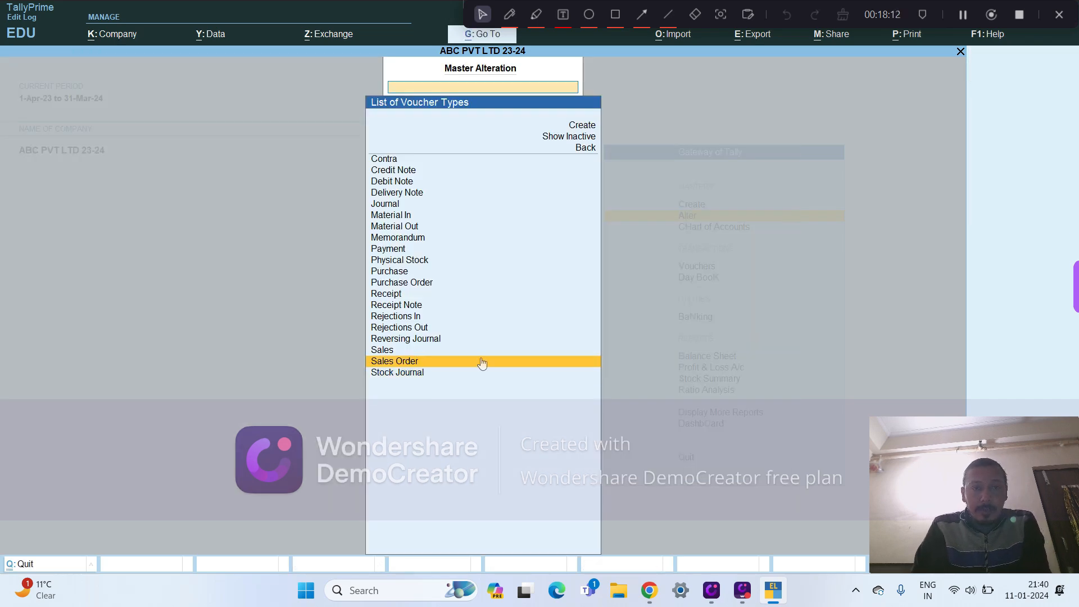
key(Down)
key(Down)
key(Down)
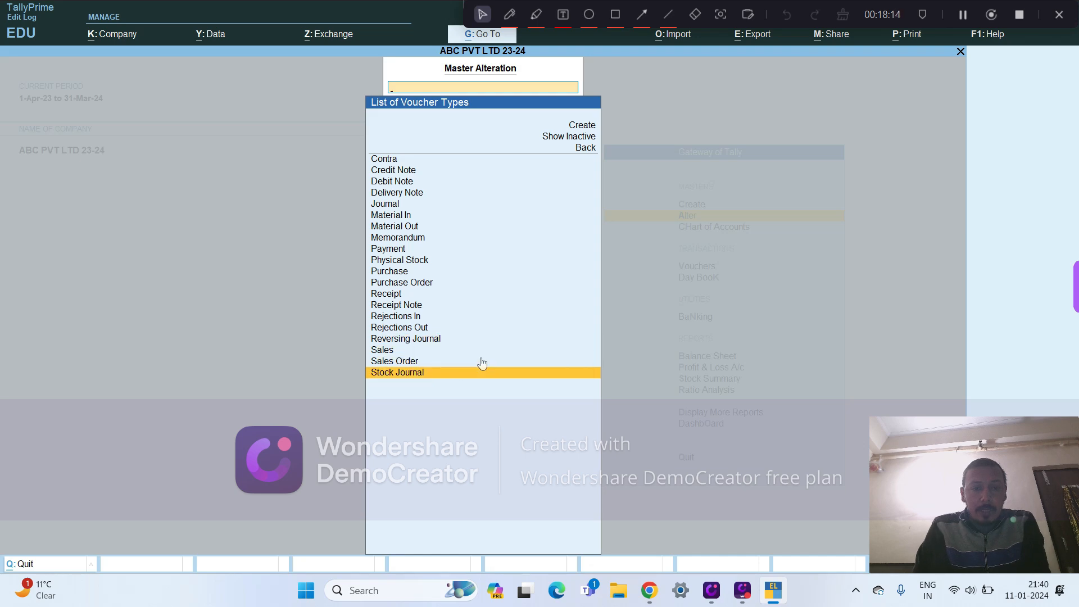
- Open the Stock Journal voucher type and examine its name, abbreviation, activation setting and available voucher numbering methods
key(Return)
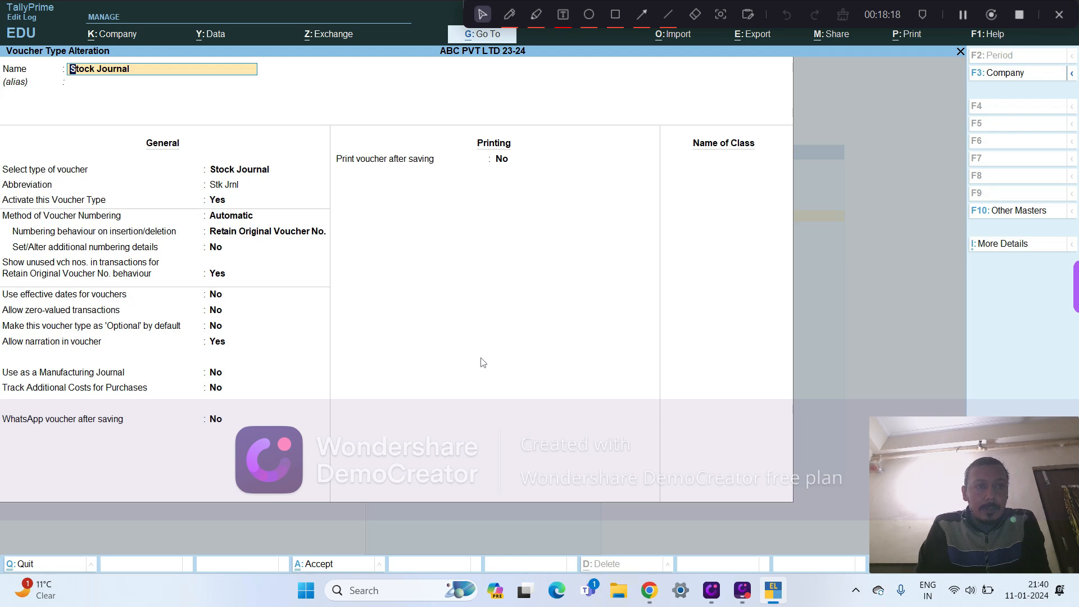
key(Return)
key(Return)
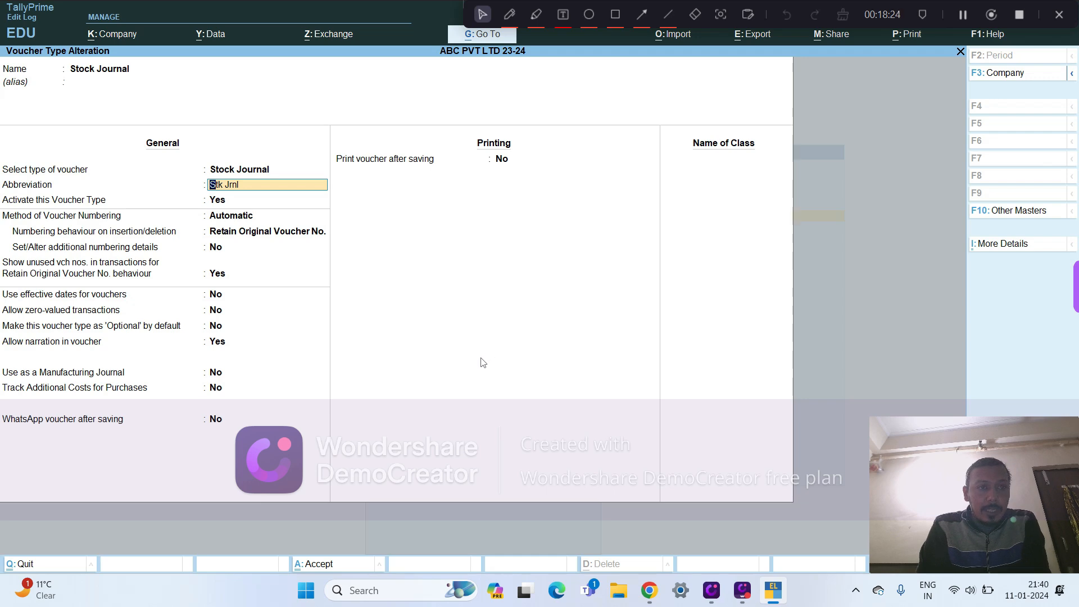
key(Return)
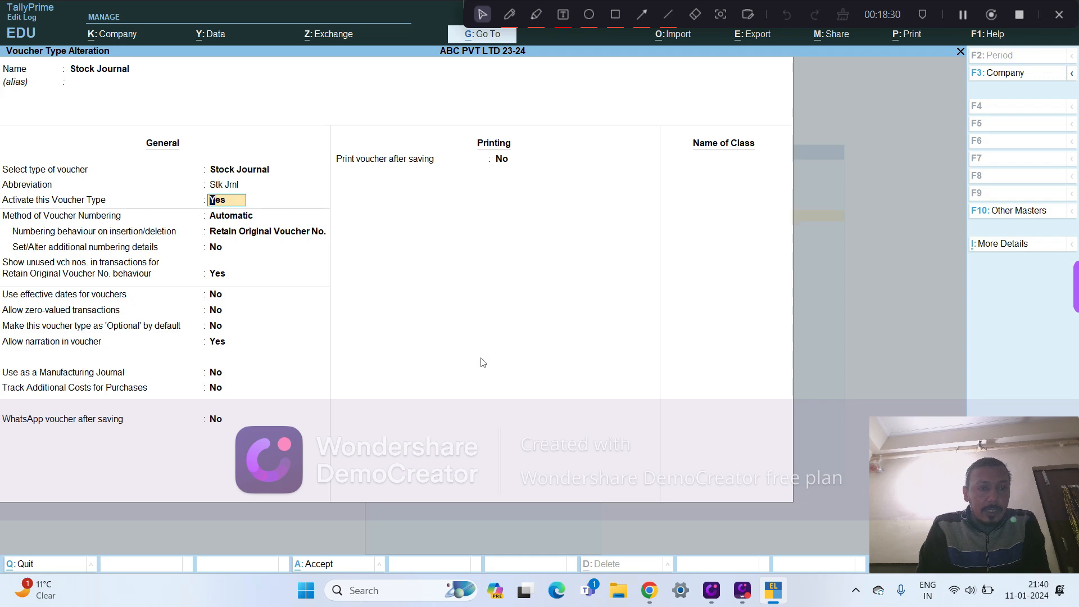
key(Return)
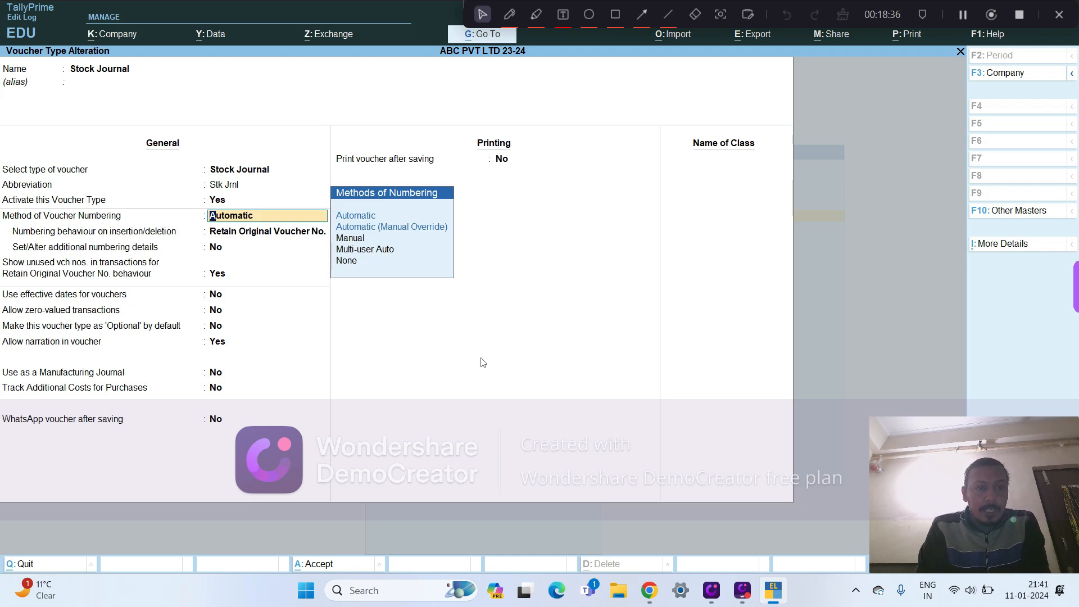
- Compare the Stock Journal numbering behaviours Renumber Vouchers and Retain Original Voucher No., keep the latter, and review the additional and unused numbering options
key(Return)
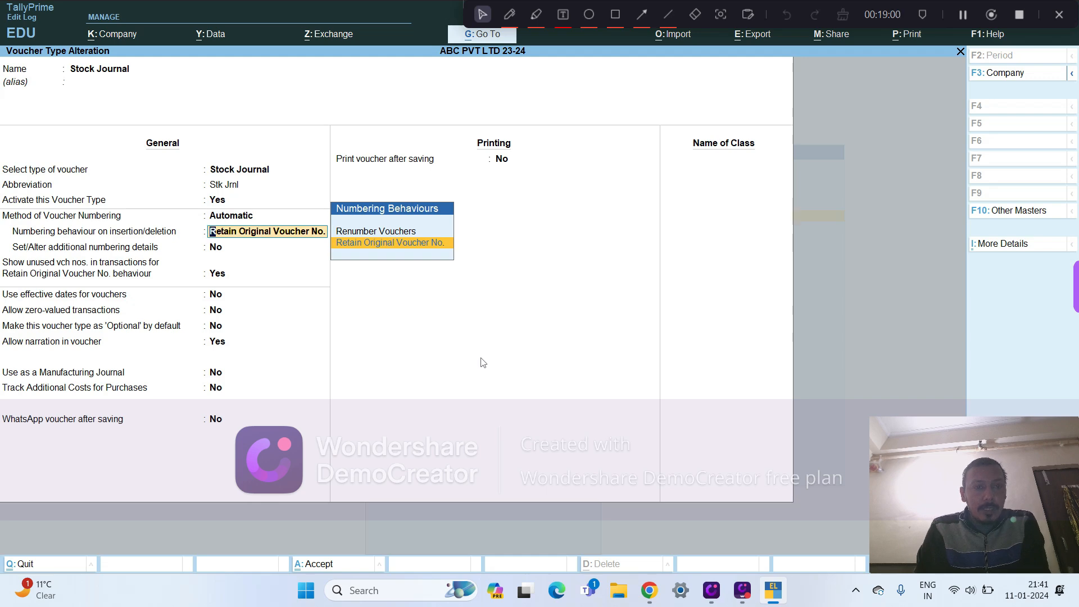
key(Up)
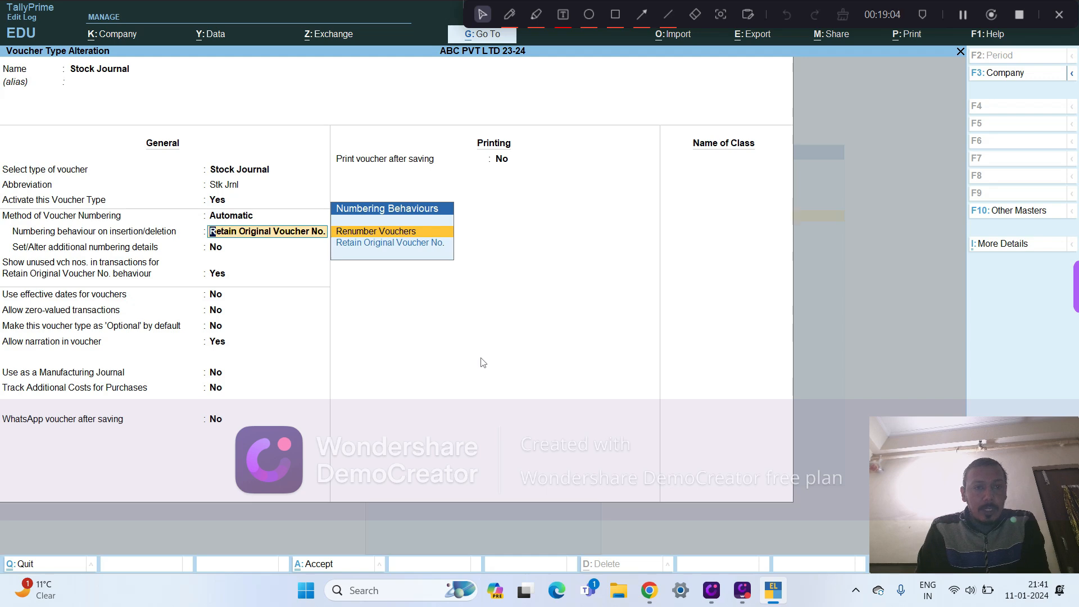
key(Down)
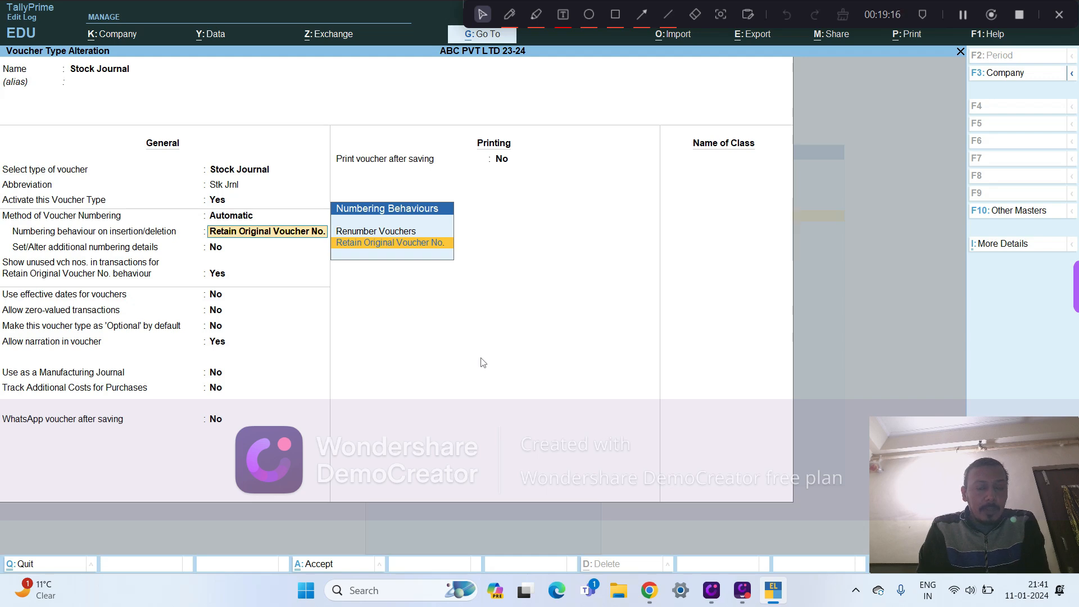
key(Return)
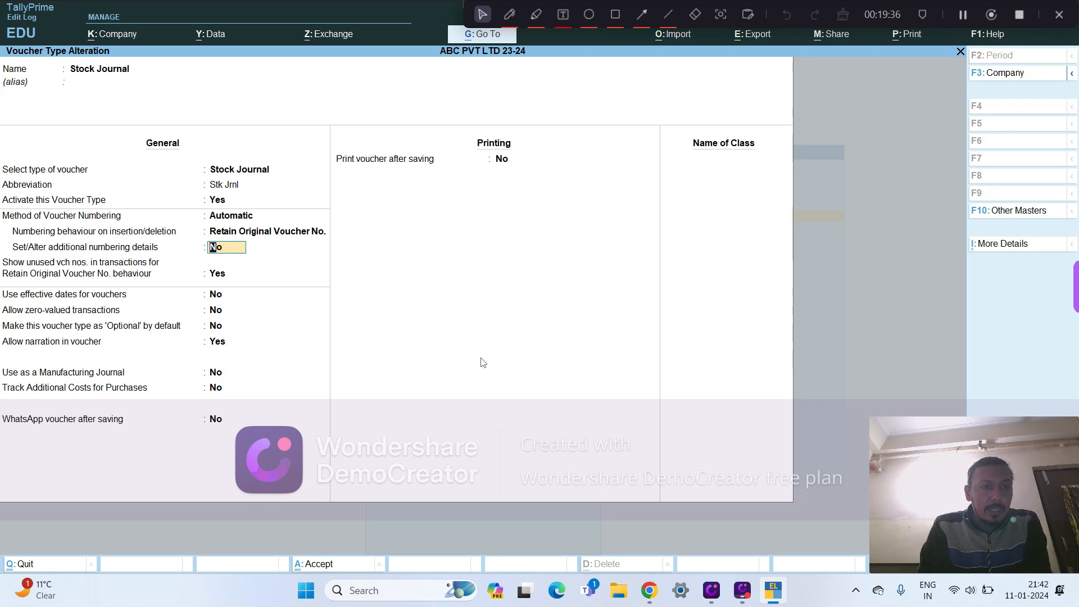
key(Return)
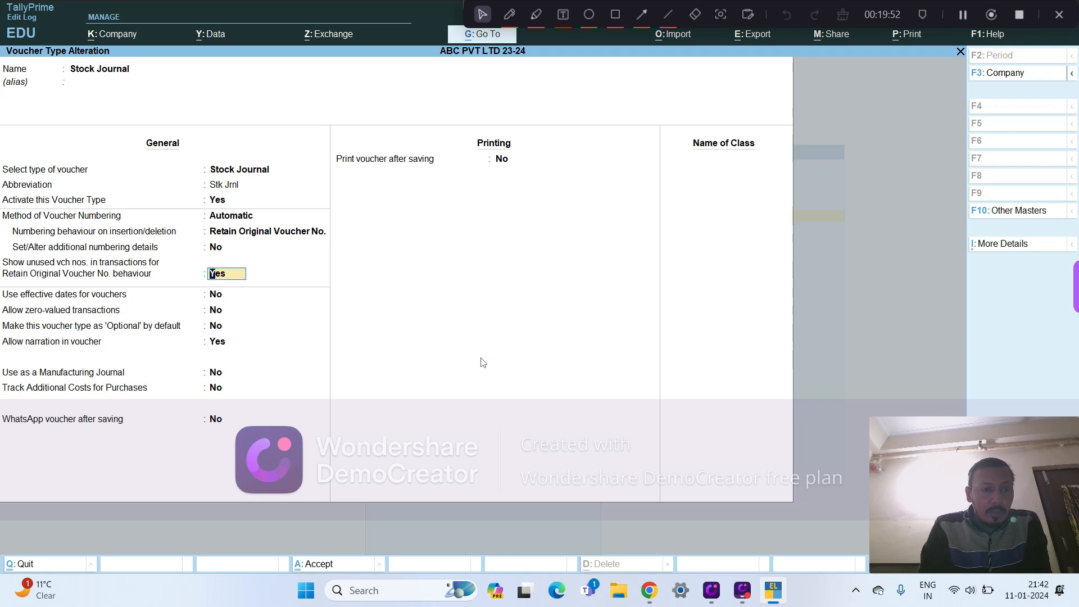
key(Return)
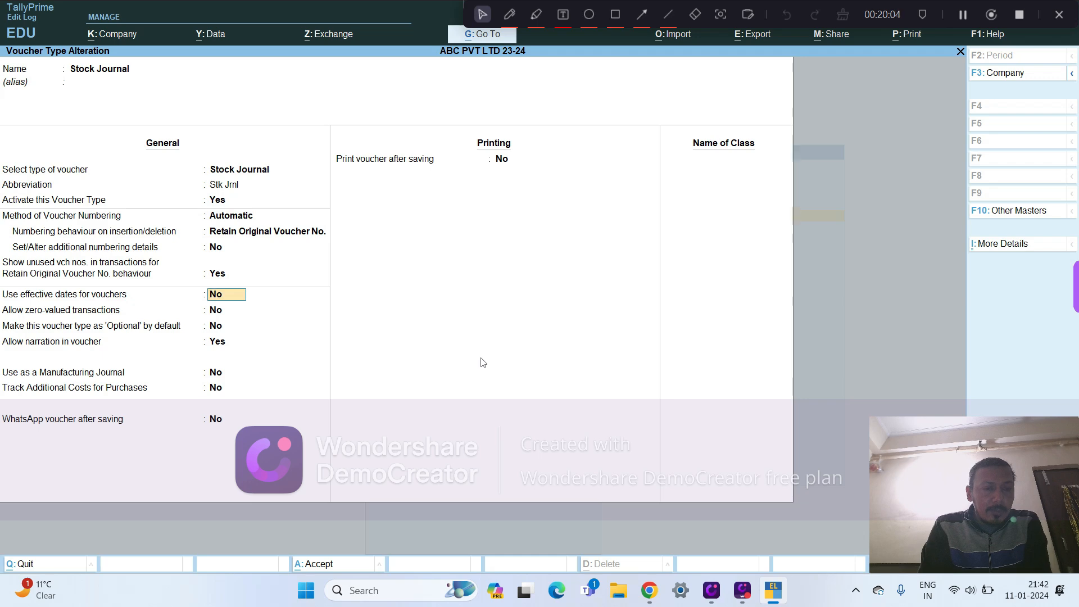
- Examine the Stock Journal options from effective dates through printing after saving, and accept the voucher type without changes
key(Return)
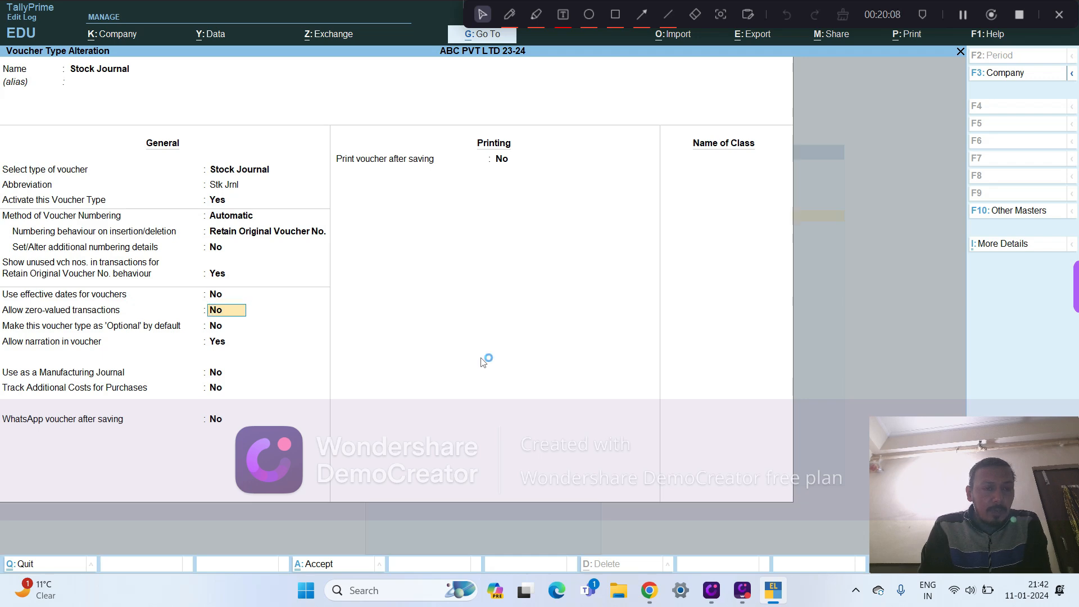
key(Return)
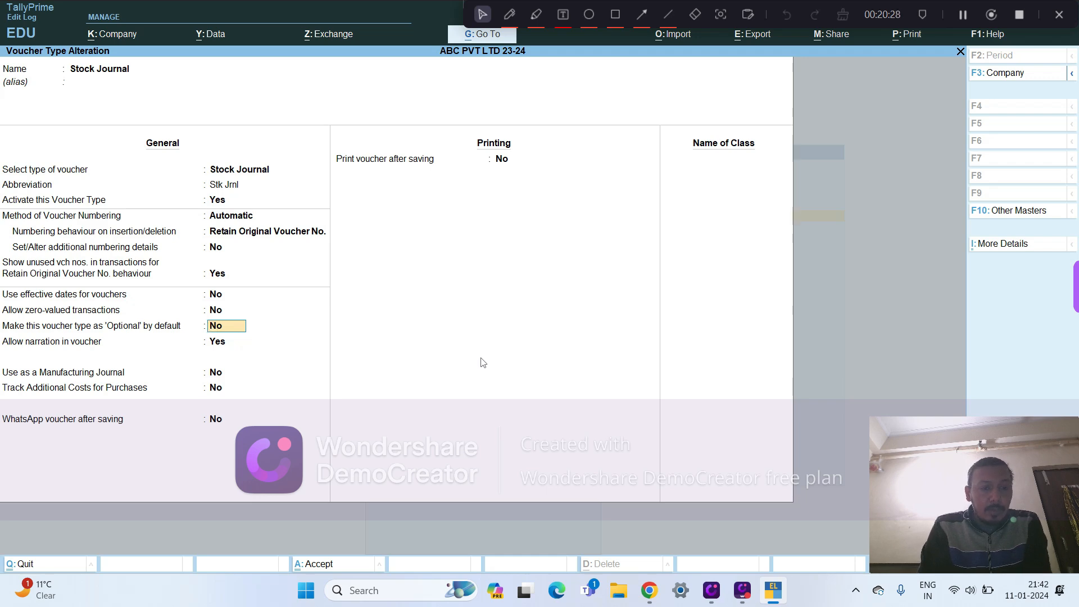
key(Return)
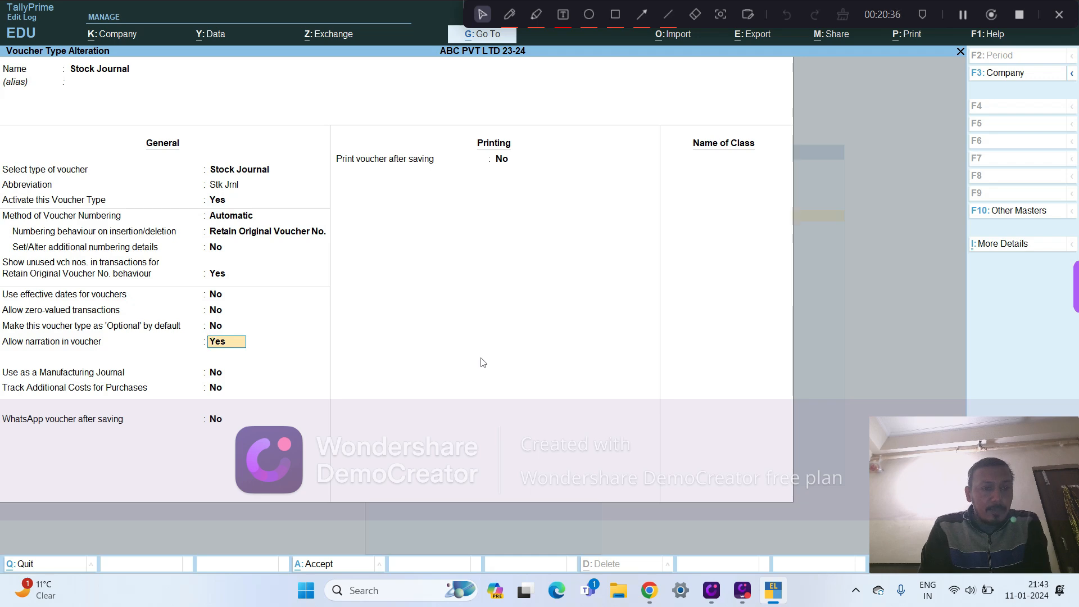
key(Return)
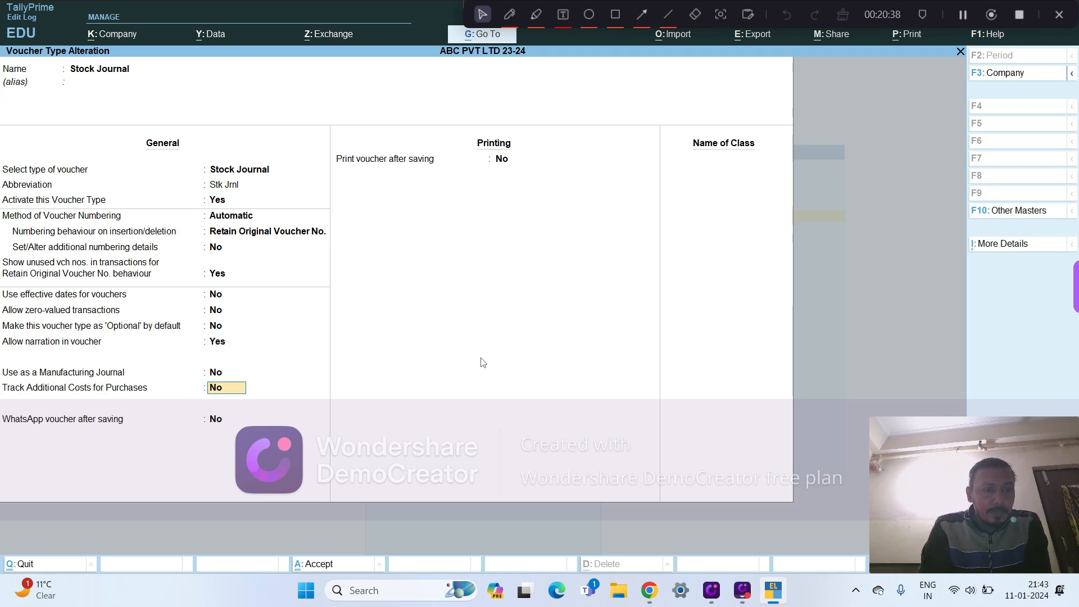
key(Return)
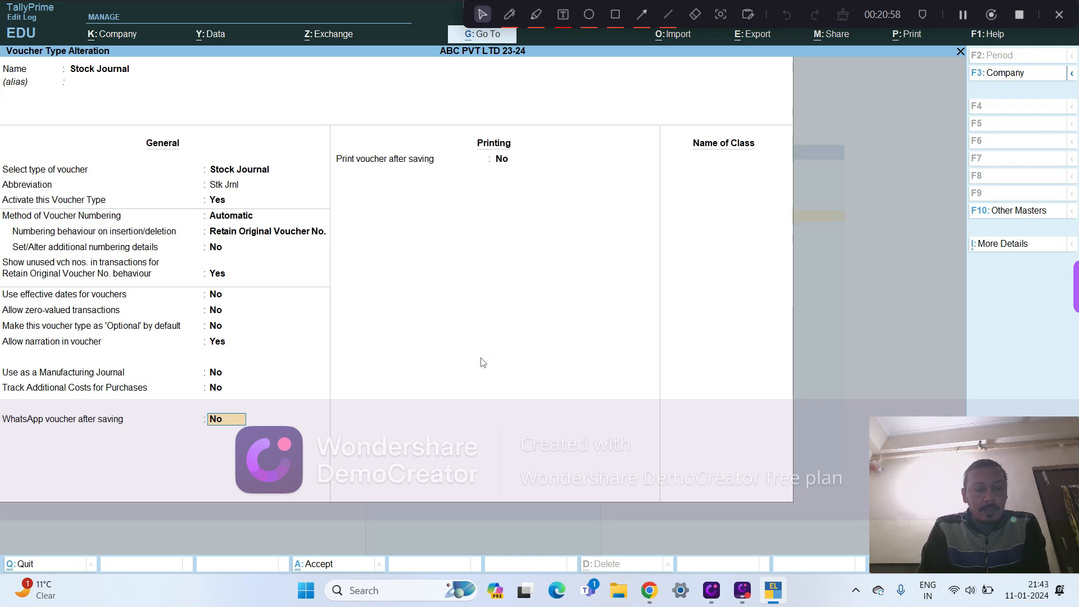
key(Return)
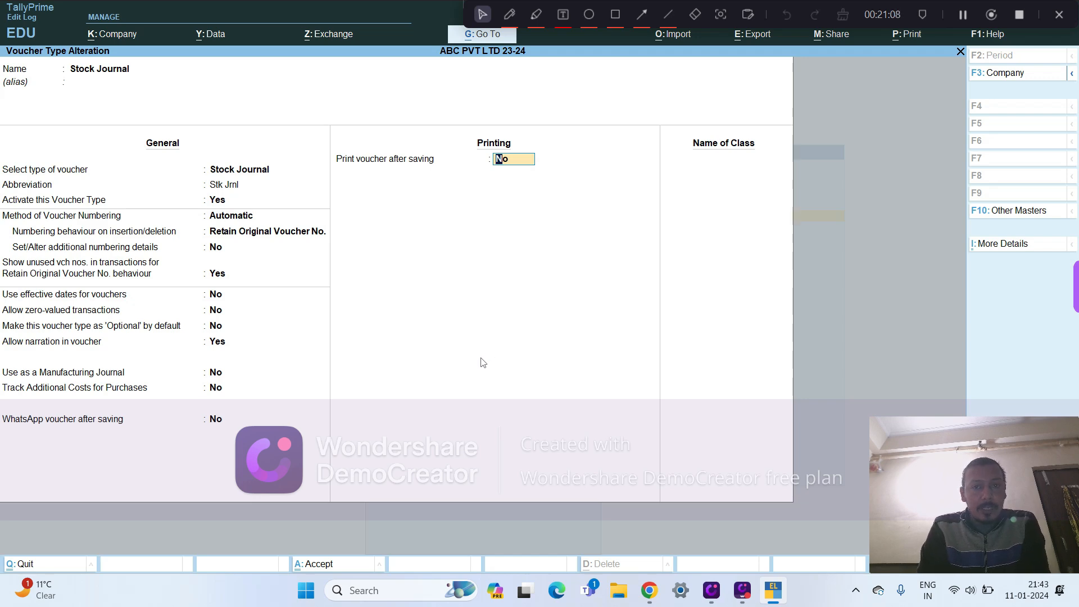
key(Return)
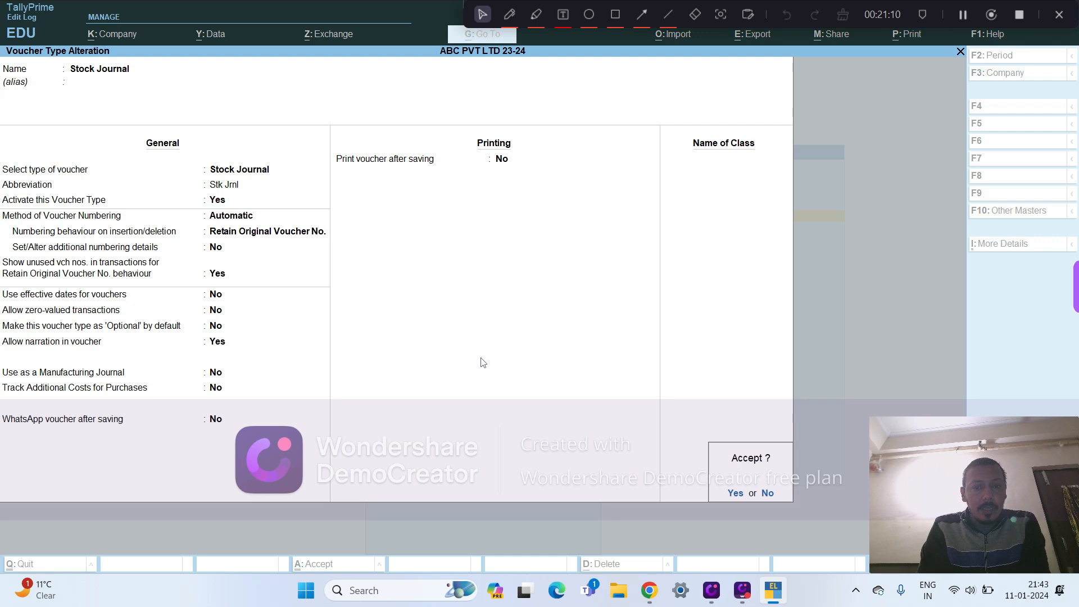
key(Return)
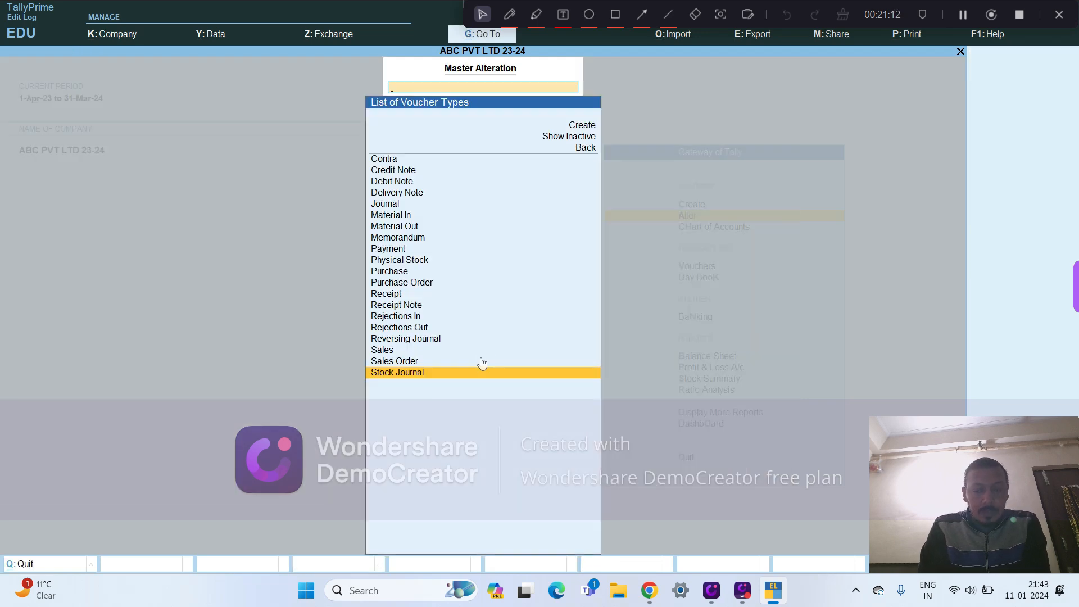
- Open the Sales voucher type for alteration and review its general and numbering settings down to the effective dates option
key(Up)
key(Up)
key(Return)
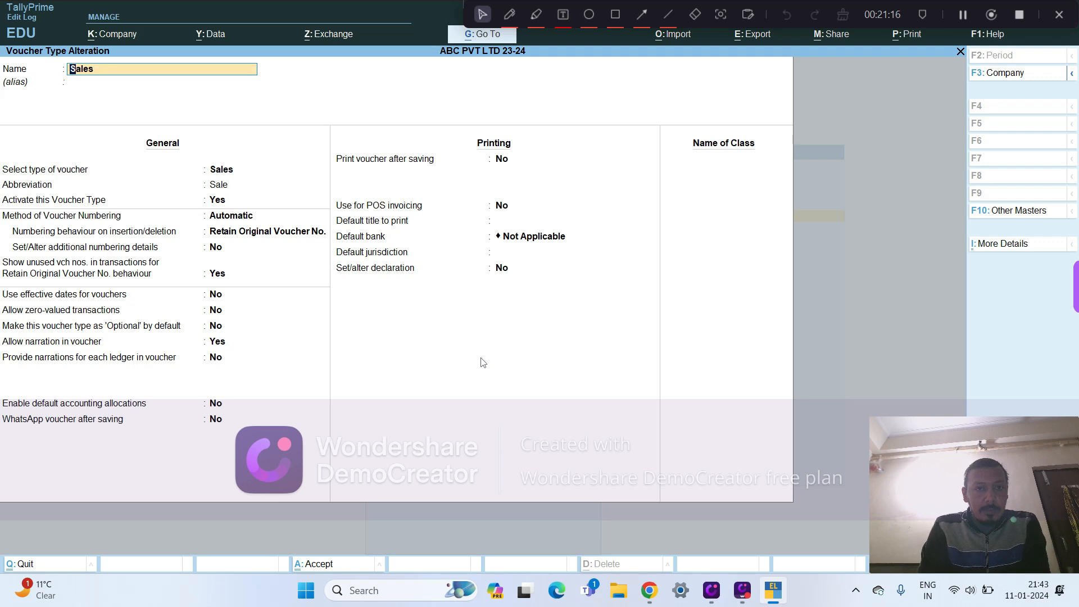
key(Return)
key(Return)
key(Return)
key(Return)
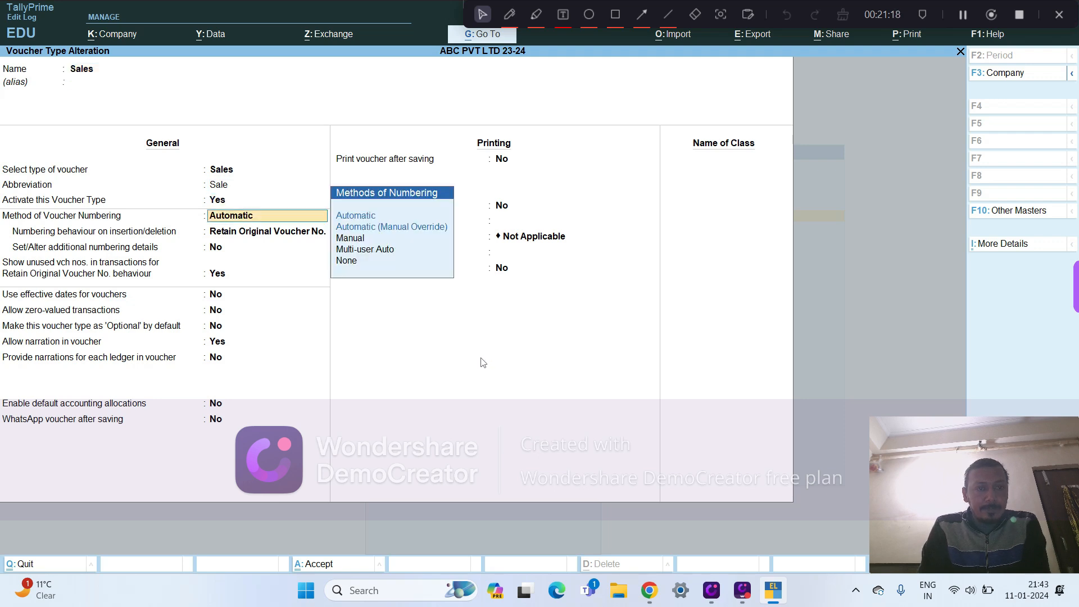
key(Return)
key(Return)
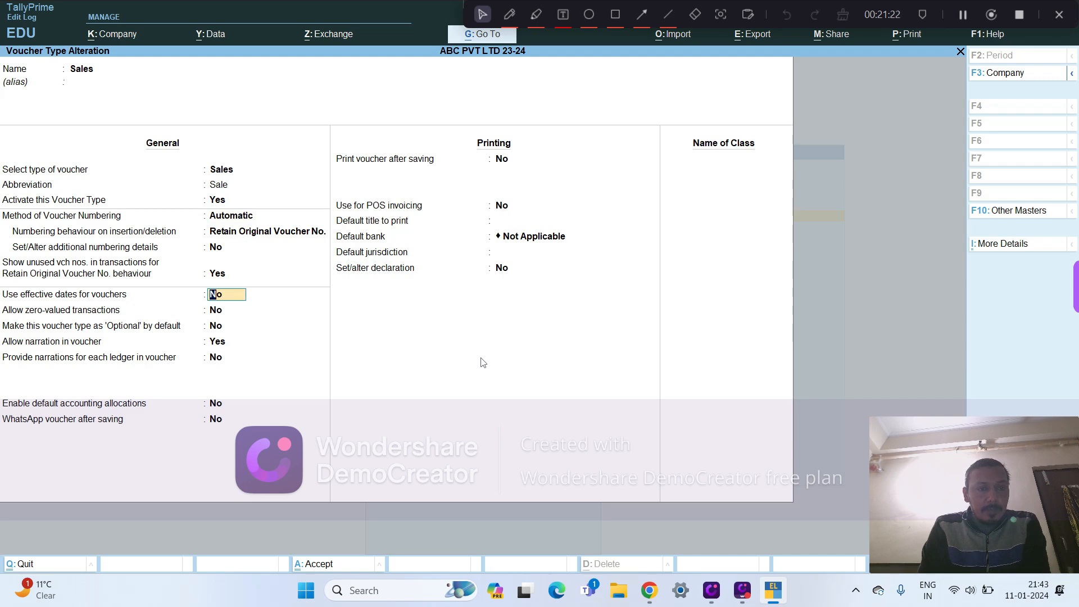
- Set the Sales voucher type's method of numbering to Multi-user Auto, keeping Retain Original Voucher No. as its numbering behaviour
key(Up)
key(Up)
key(Up)
key(Up)
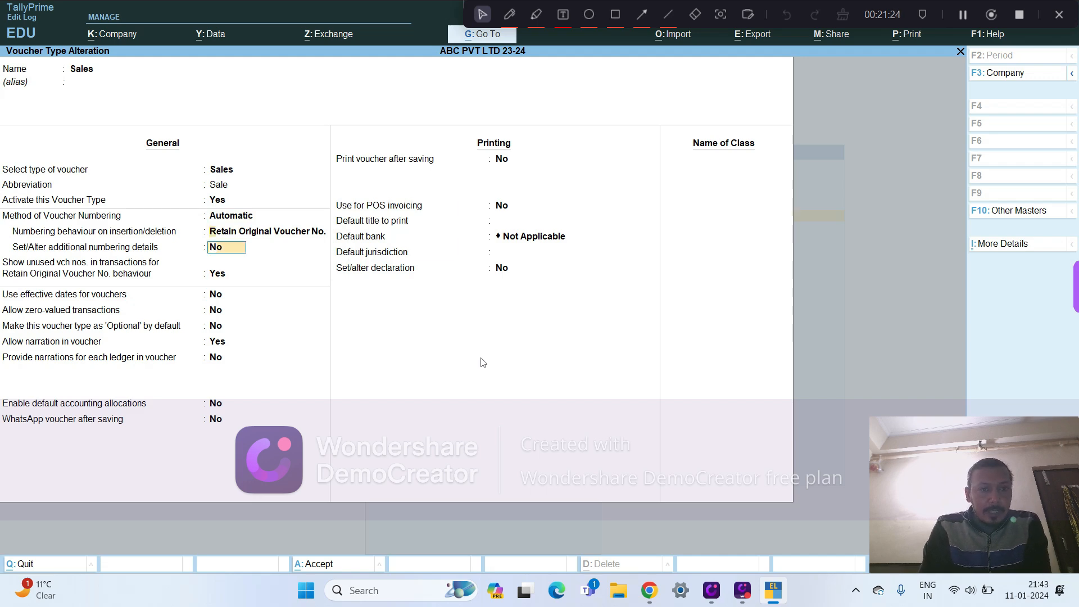
key(Down)
key(Down)
key(Down)
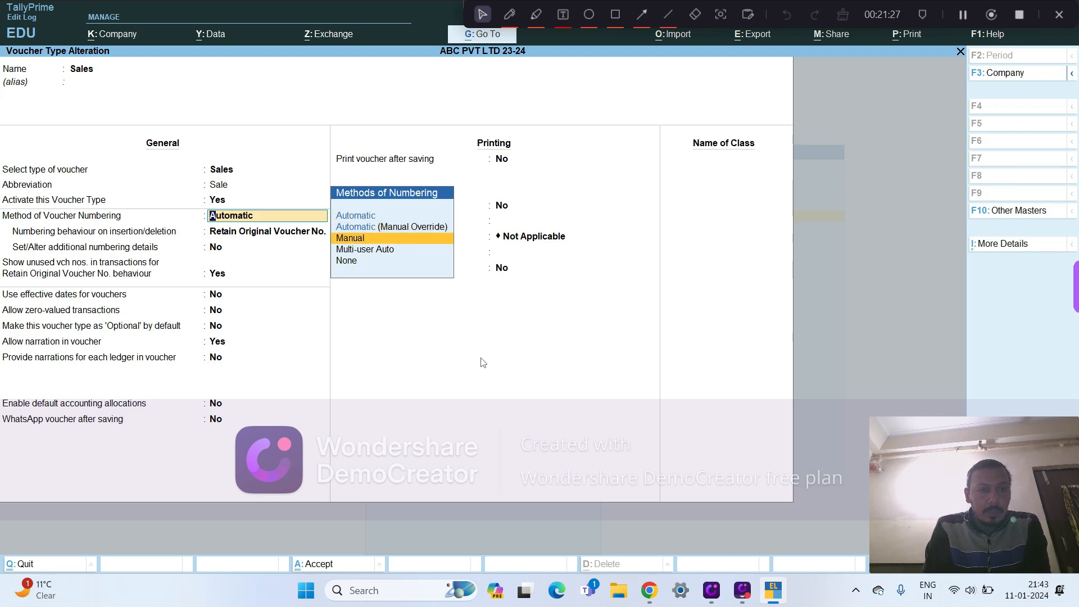
key(Up)
key(Down)
key(Down)
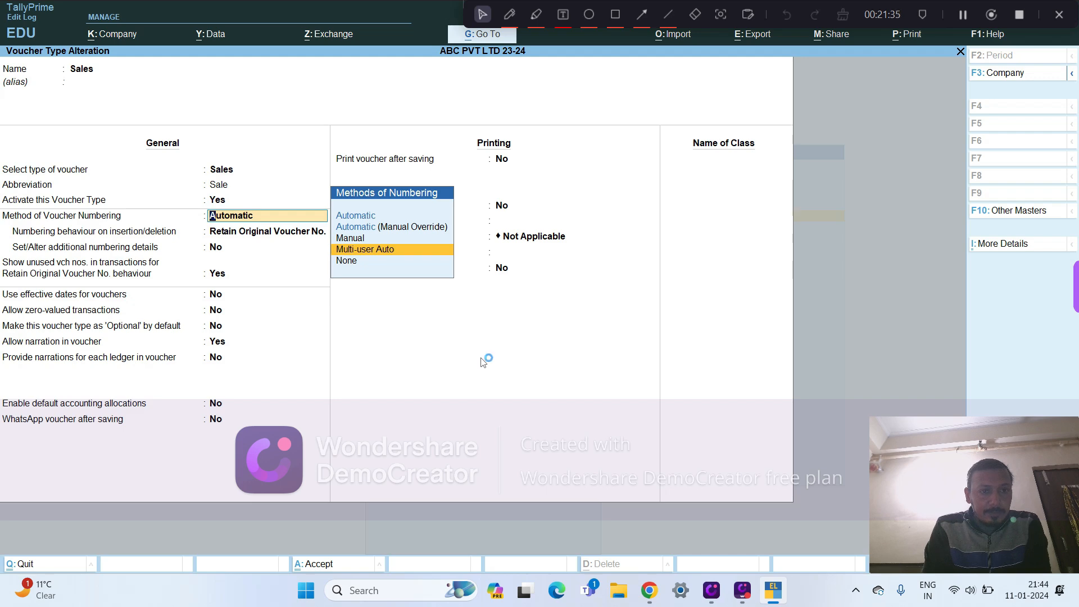
key(Return)
- Enable Set/Alter additional numbering details for the Sales voucher type and open those details
key(Return)
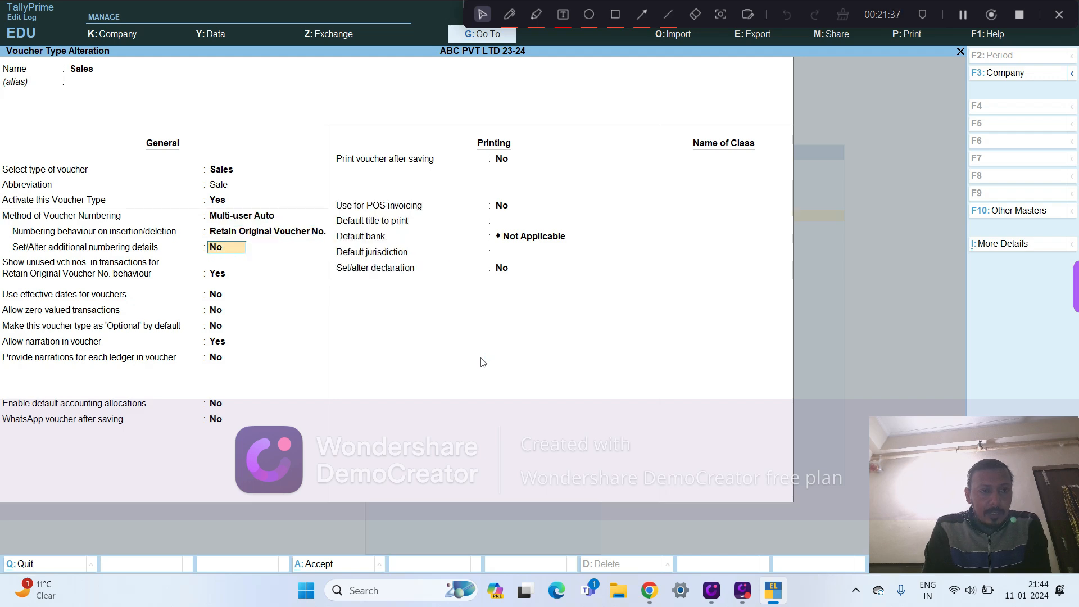
text(y)
key(Return)
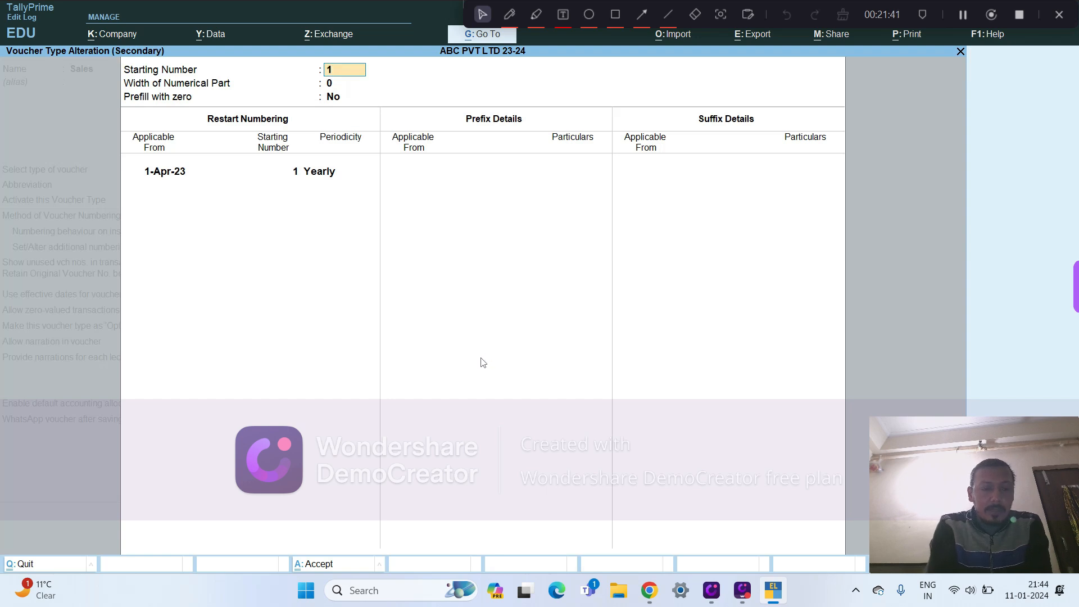
key(Escape)
key(y)
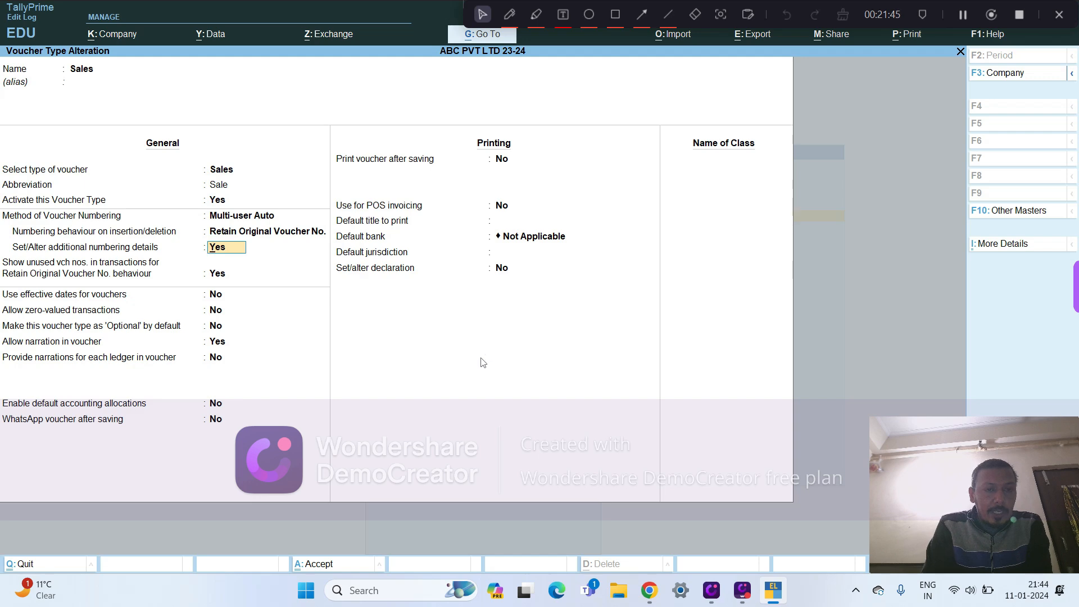
key(Return)
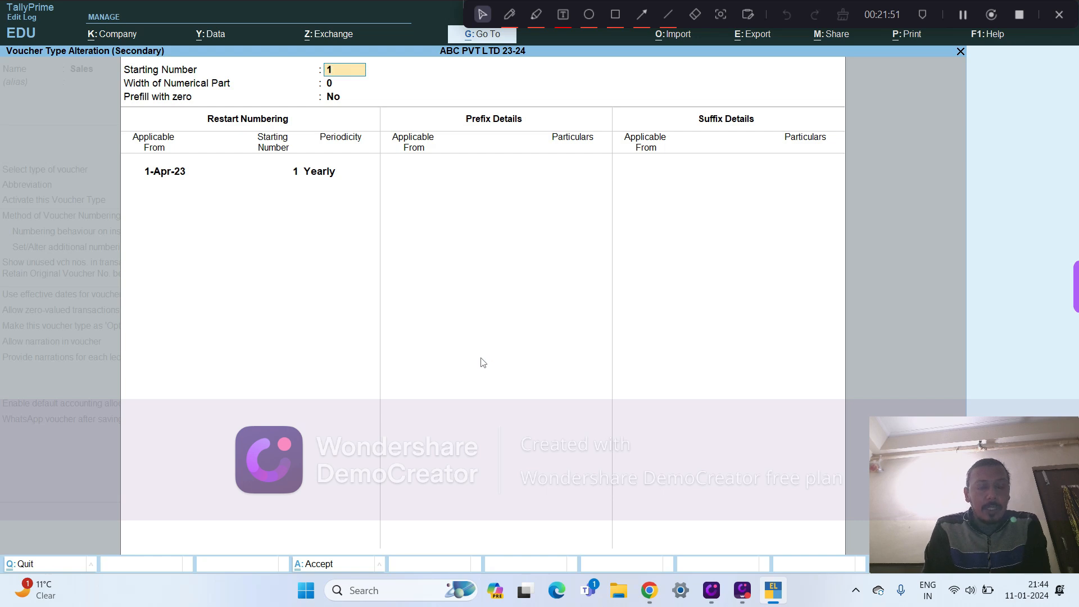
- Keep the Sales starting number at 1, set the width of the numerical part to 5, and enable prefilling with zero
key(Return)
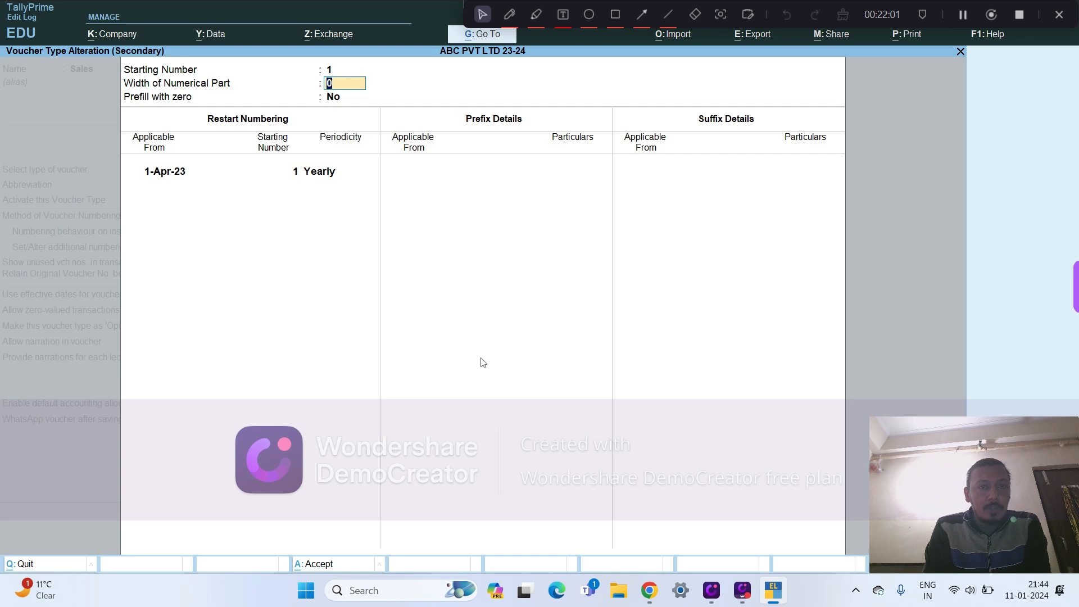
text(5)
key(Return)
key(Return)
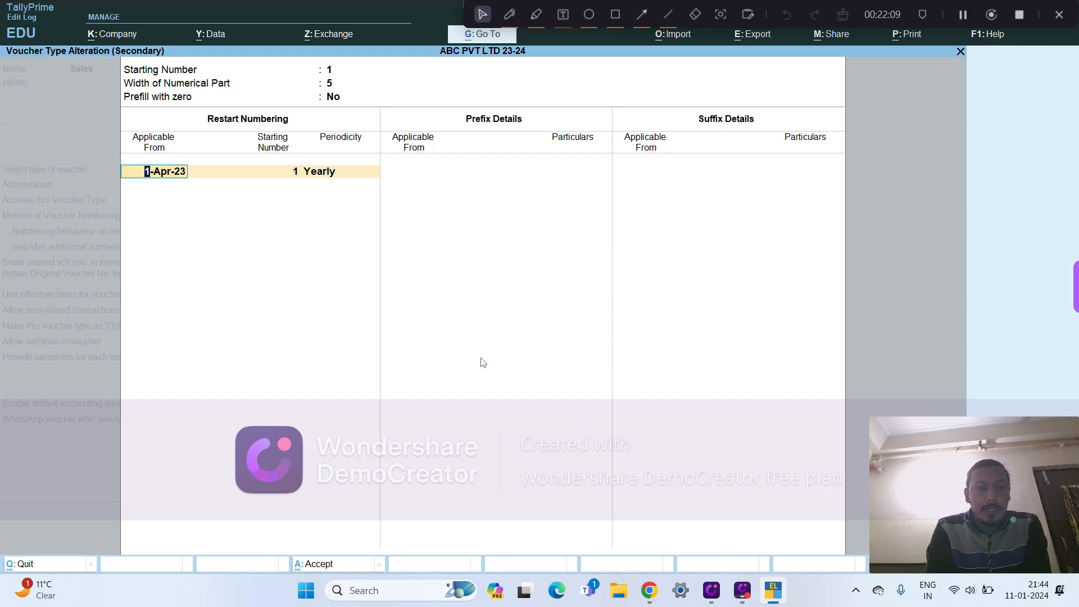
key(BackSpace)
text(y)
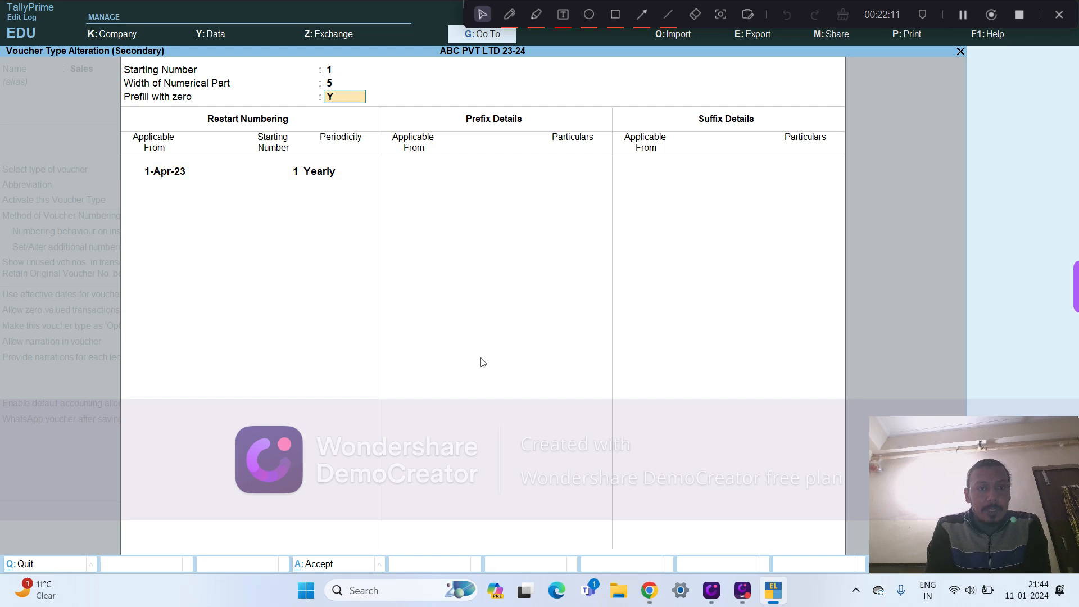
key(Return)
key(Return)
key(Return)
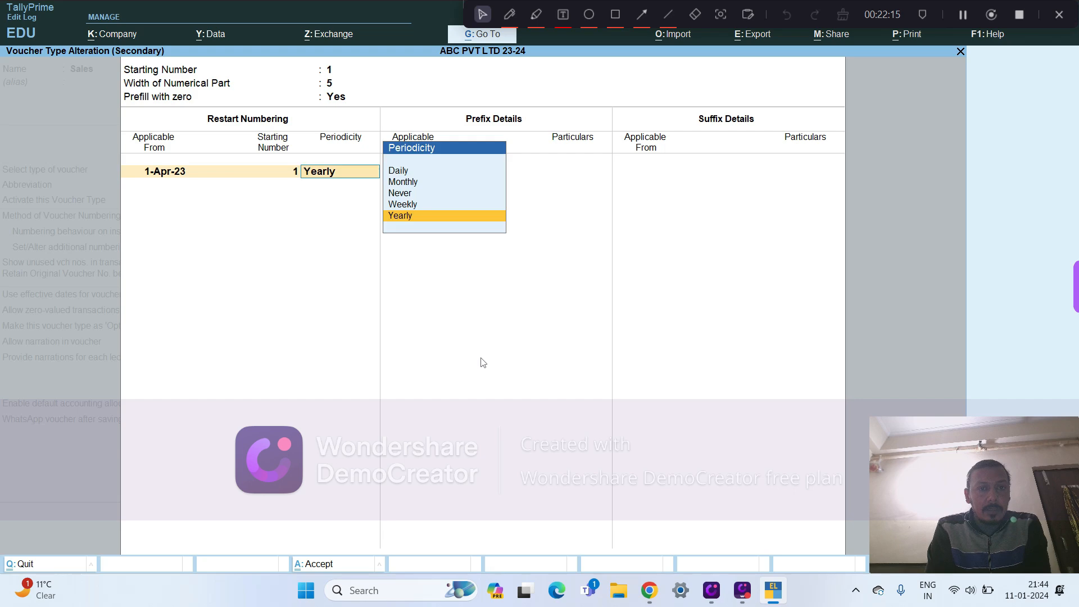
- Keep yearly restart numbering at 1 from 1-Apr-23, leave the prefix and suffix blank, and accept the numbering details
key(Return)
key(Return)
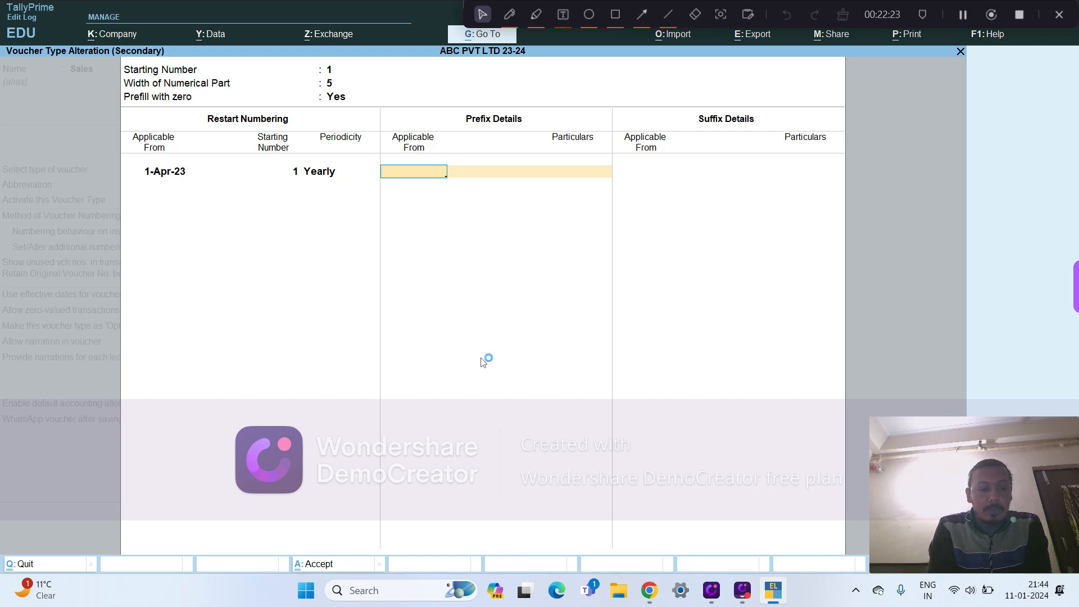
key(Return)
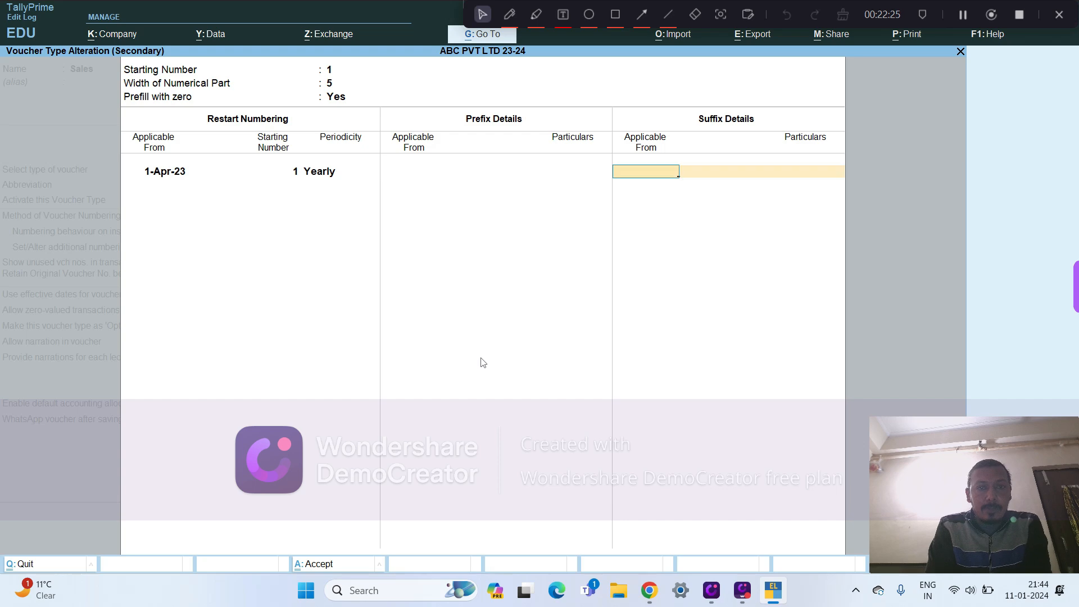
key(Return)
key(Return)
key(Return)
key(Return)
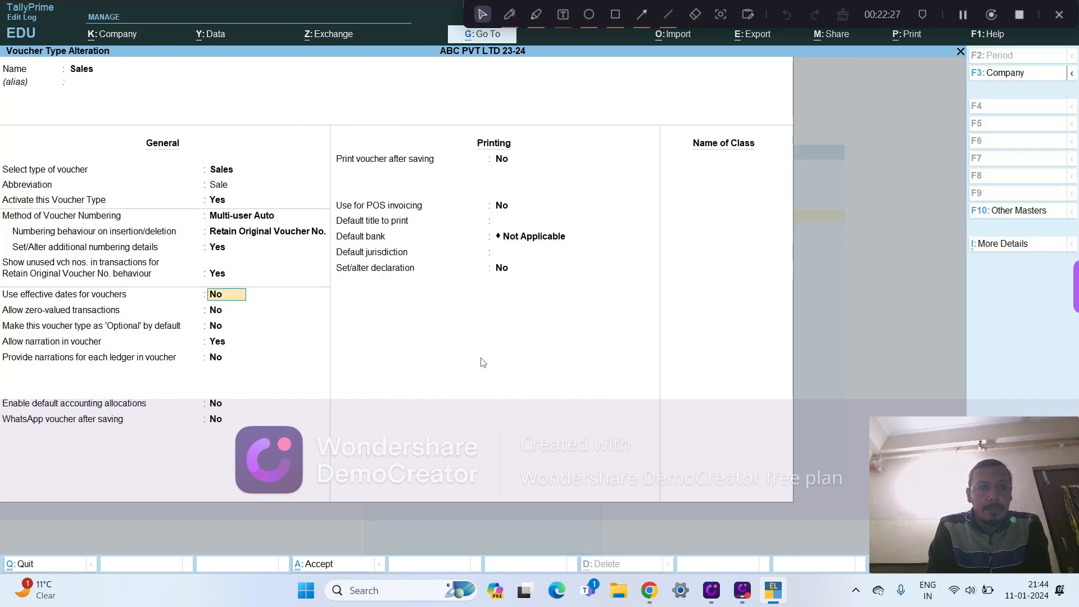
- Keep the remaining general and printing options of the Sales voucher type as they are and save it
key(Return)
key(Return)
key(Return)
key(Return)
key(Return)
key(Return)
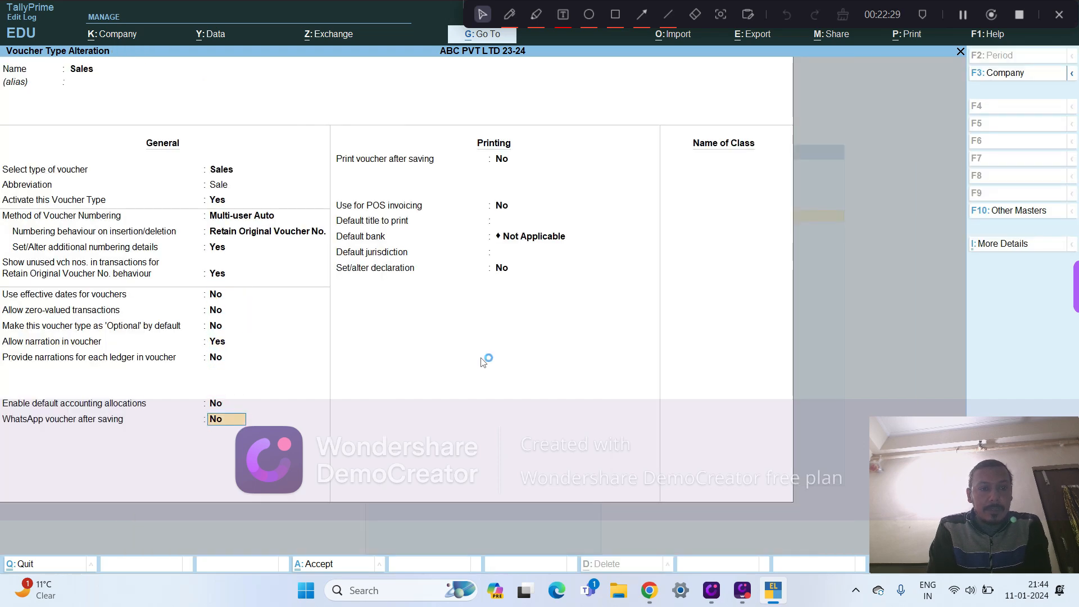
key(Return)
key(Return)
key(Return)
key(Return)
key(Return)
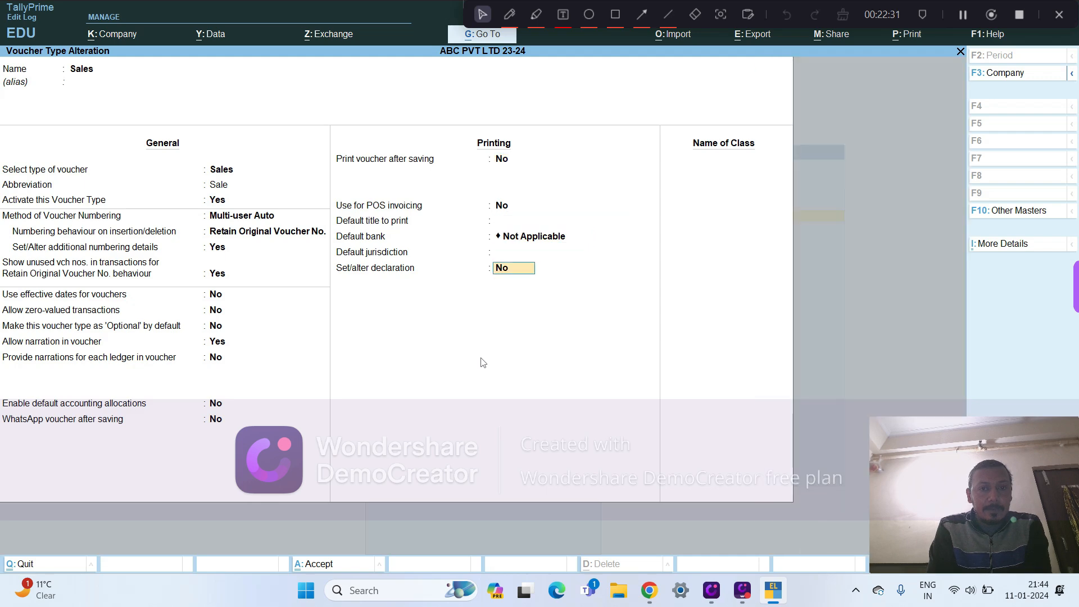
key(Return)
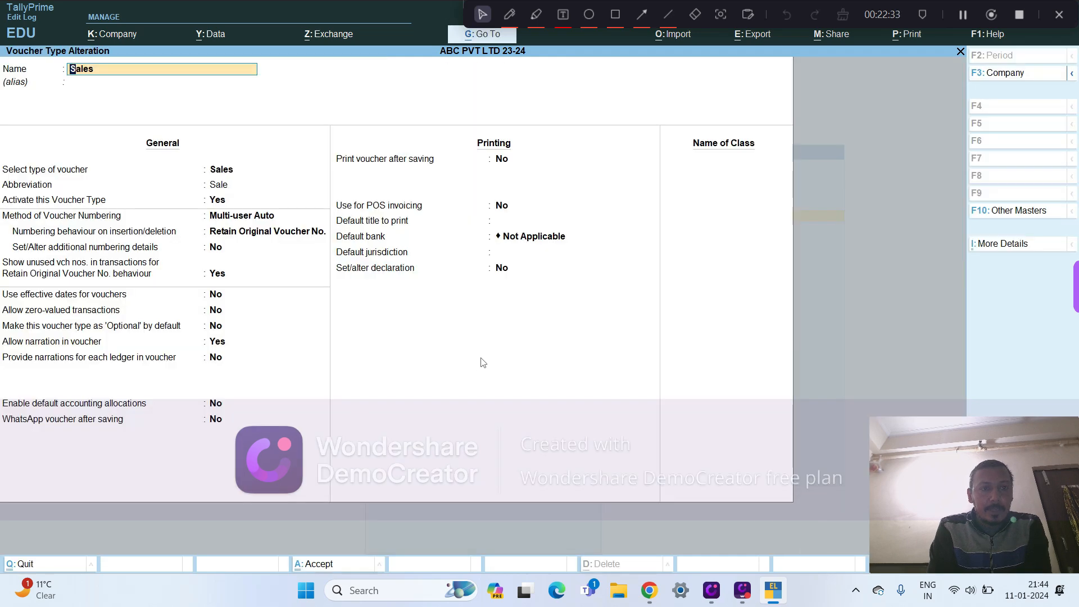
- Open a new Sales voucher to check its automatic voucher number, and leave it without recording anything
key(BackSpace)
key(Escape)
key(Escape)
key(Escape)
key(Escape)
key(v)
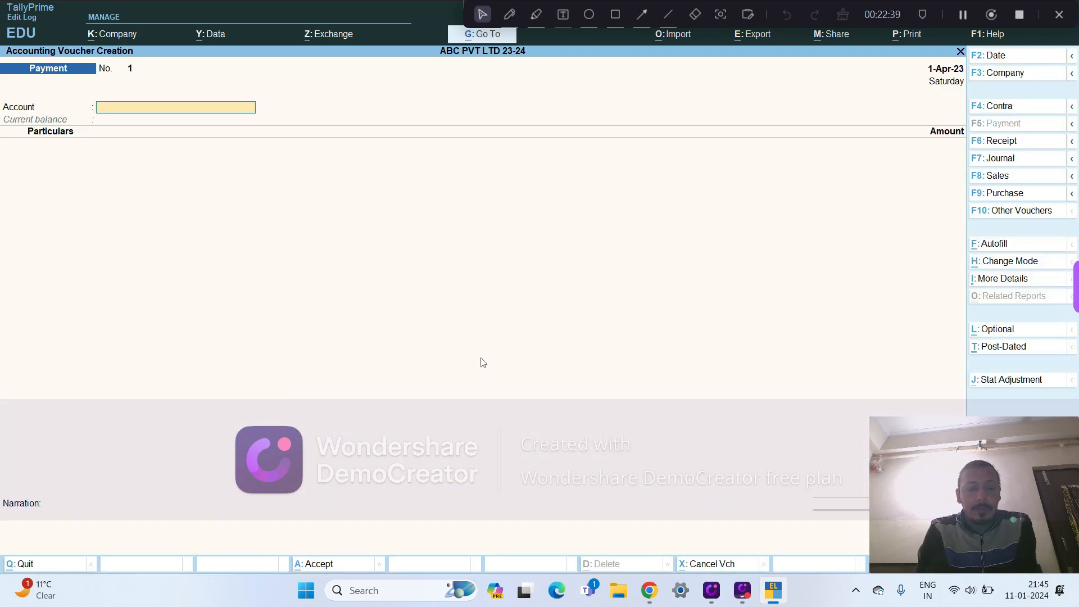
key(F8)
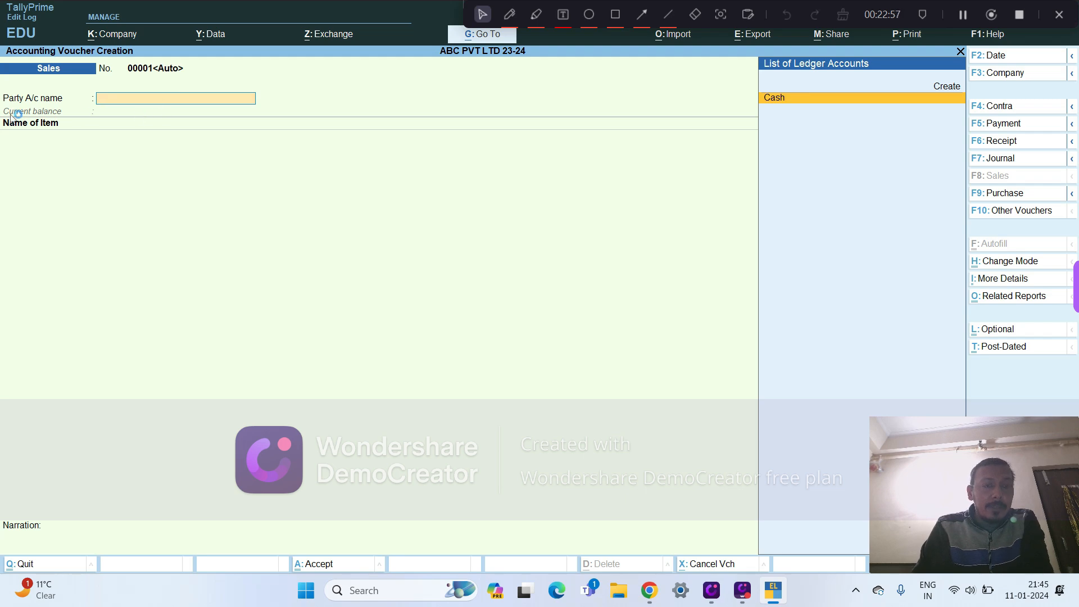
key(Escape)
key(Escape)
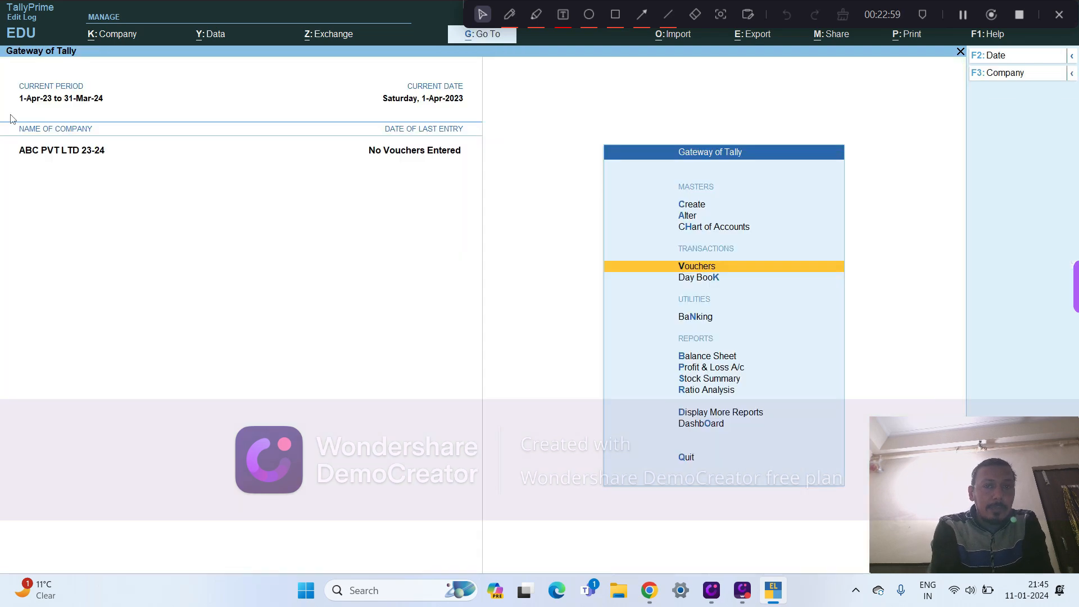
- Open the stock group masters for alteration and start creating a new stock group
key(Up)
key(Up)
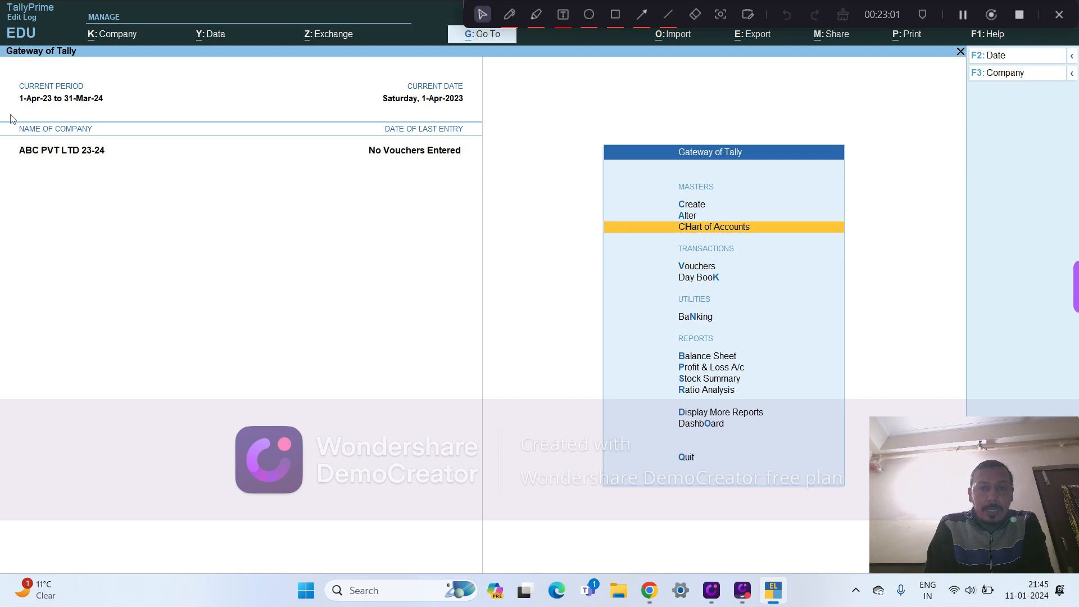
key(Return)
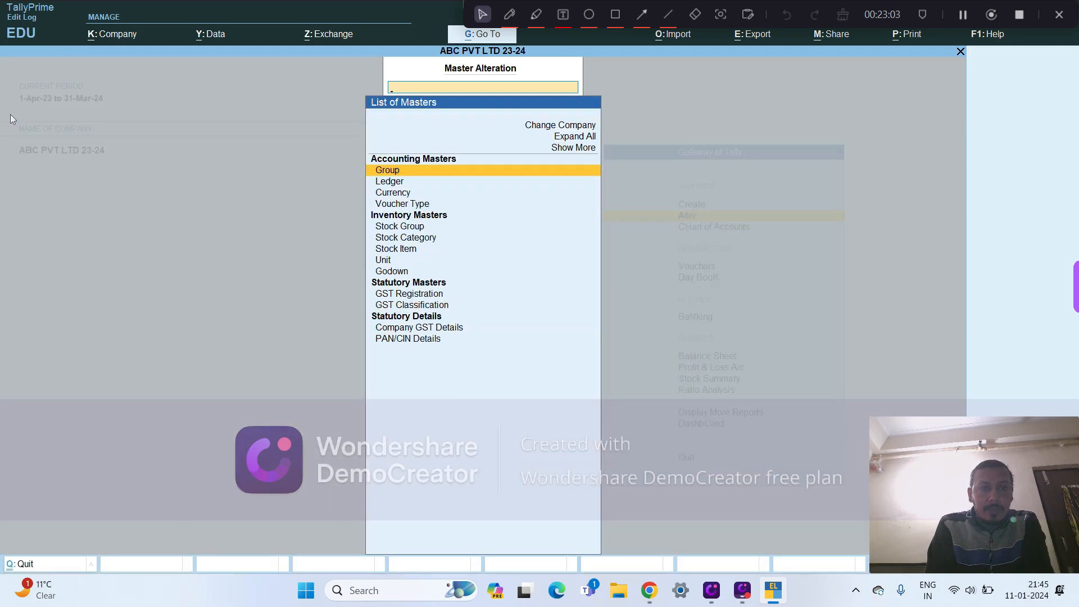
key(Down)
key(Down)
key(Down)
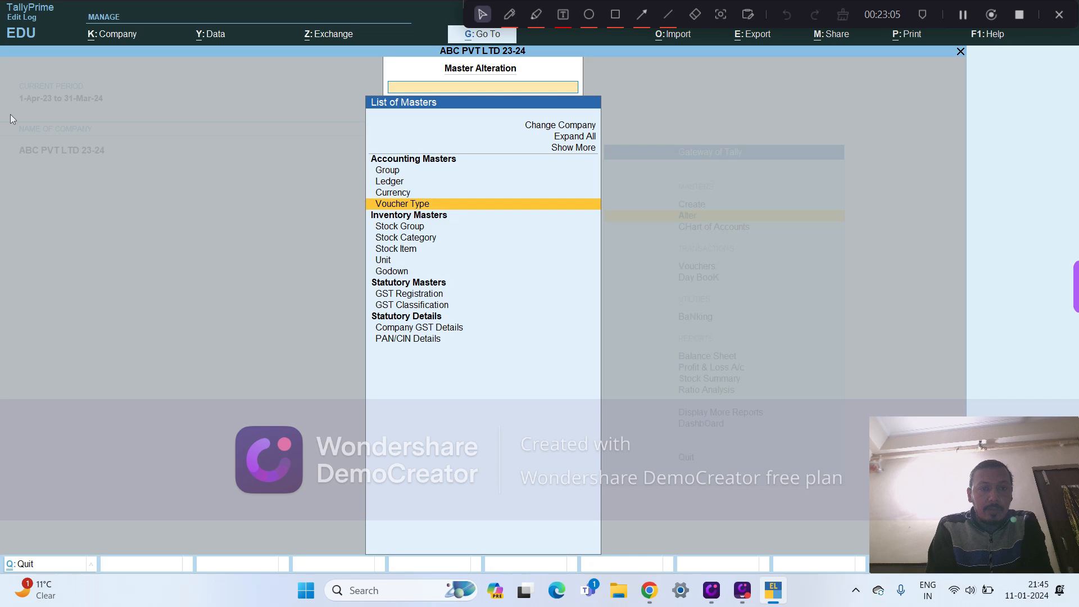
key(Down)
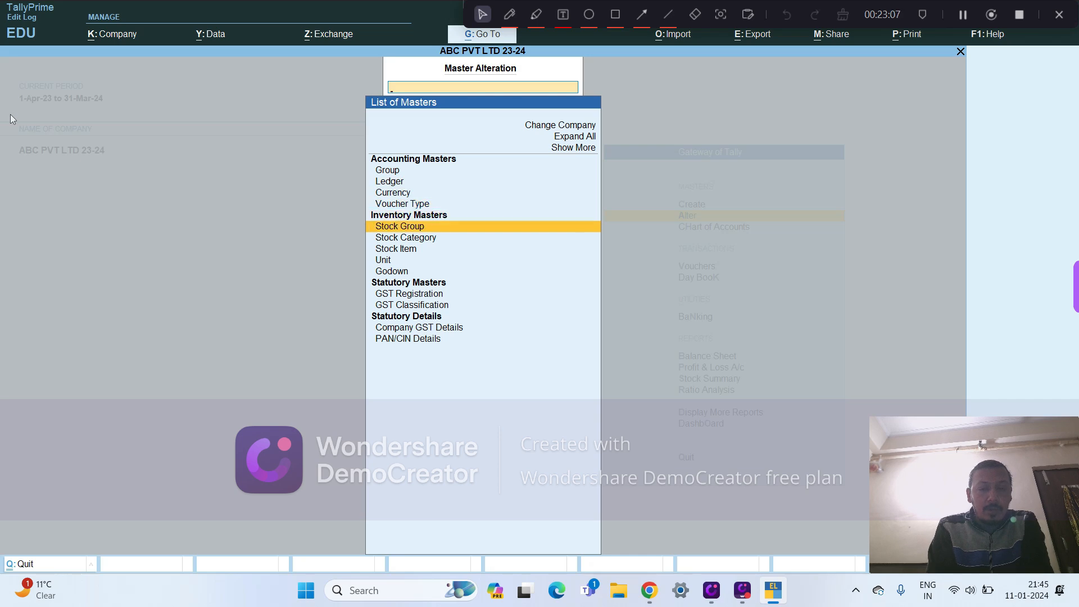
key(Return)
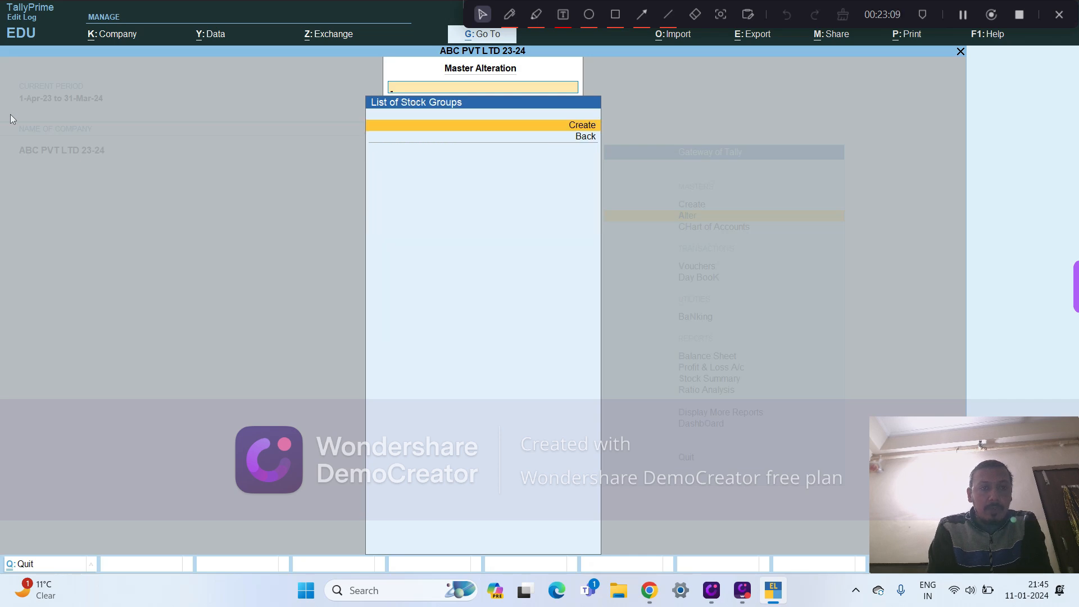
key(Return)
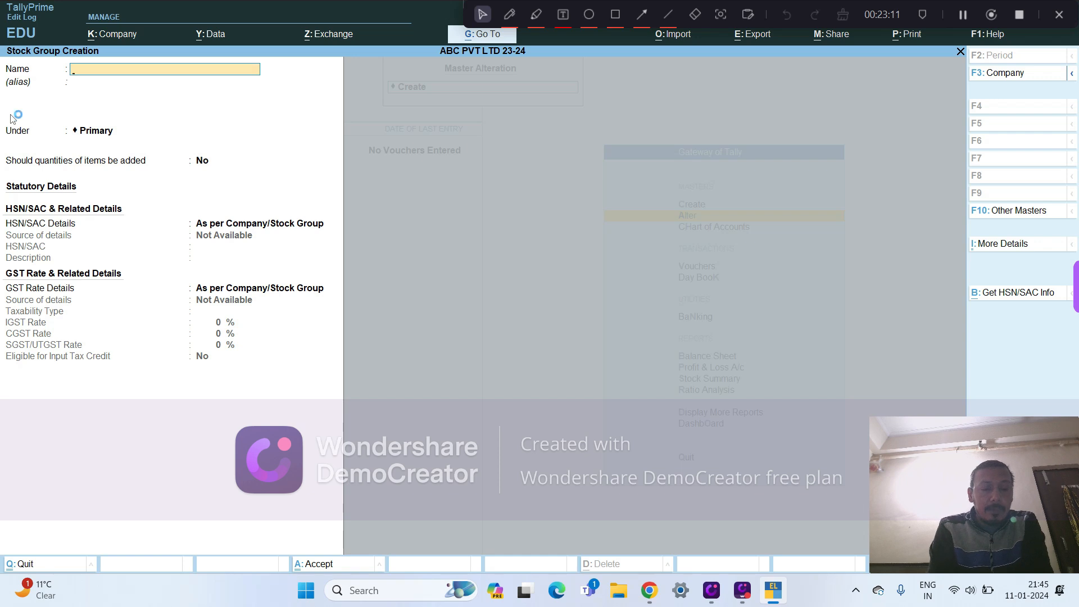
- Name the stock group XYZ, leave its alias blank, and start creating a new parent group for it
text(X)
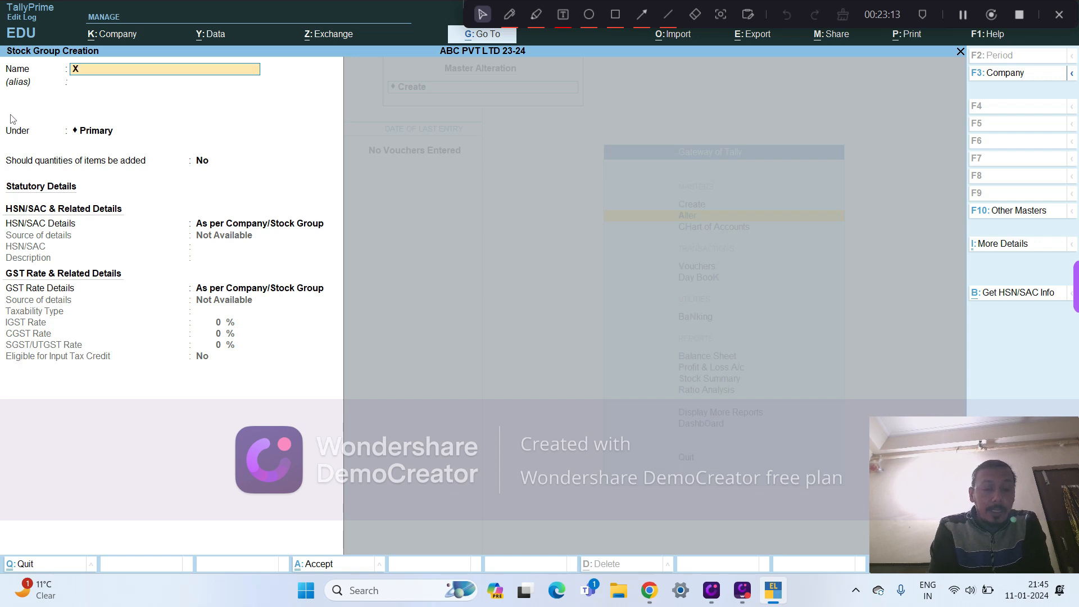
text(YZ)
key(Return)
key(Return)
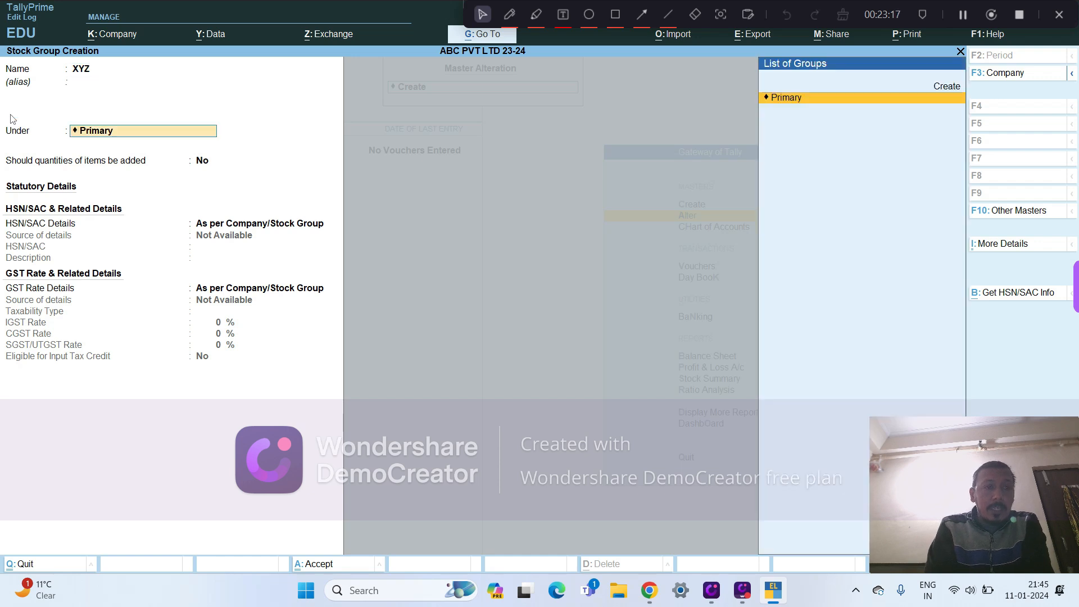
key(BackSpace)
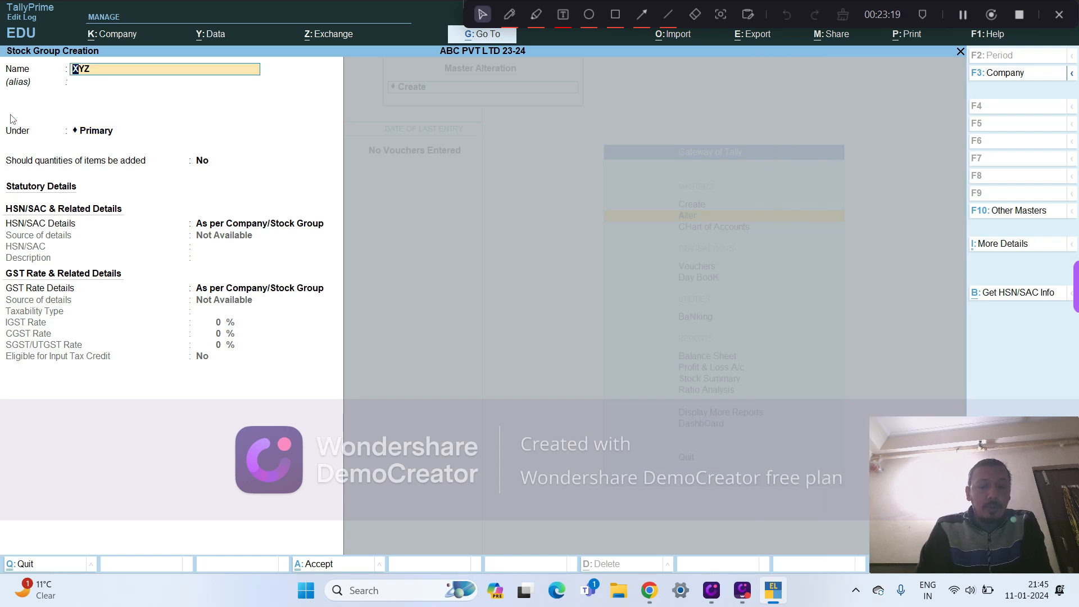
key(Return)
key(Return)
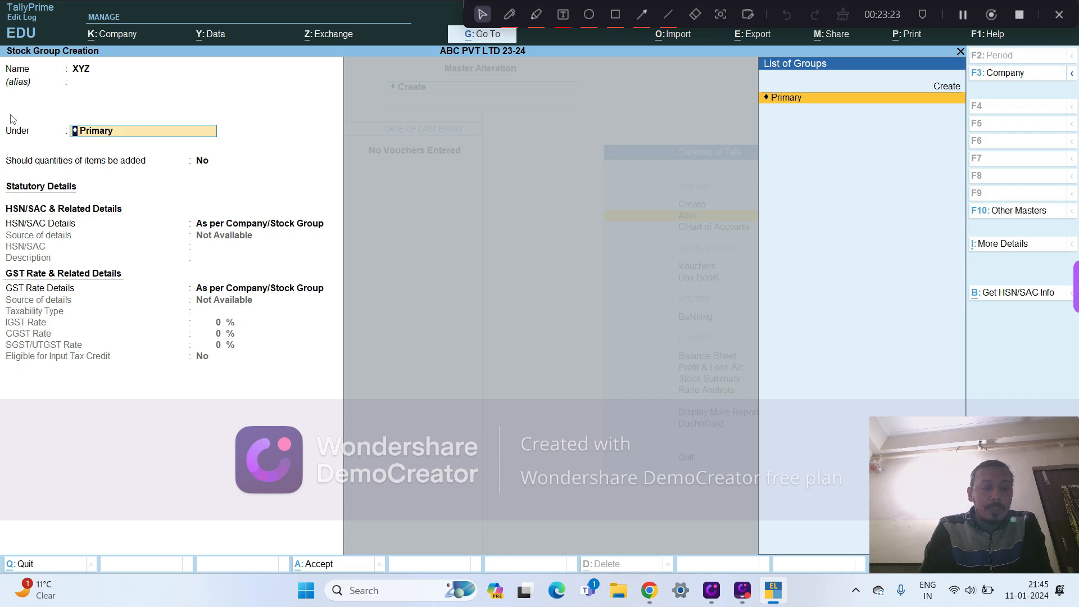
key(ctrl+a)
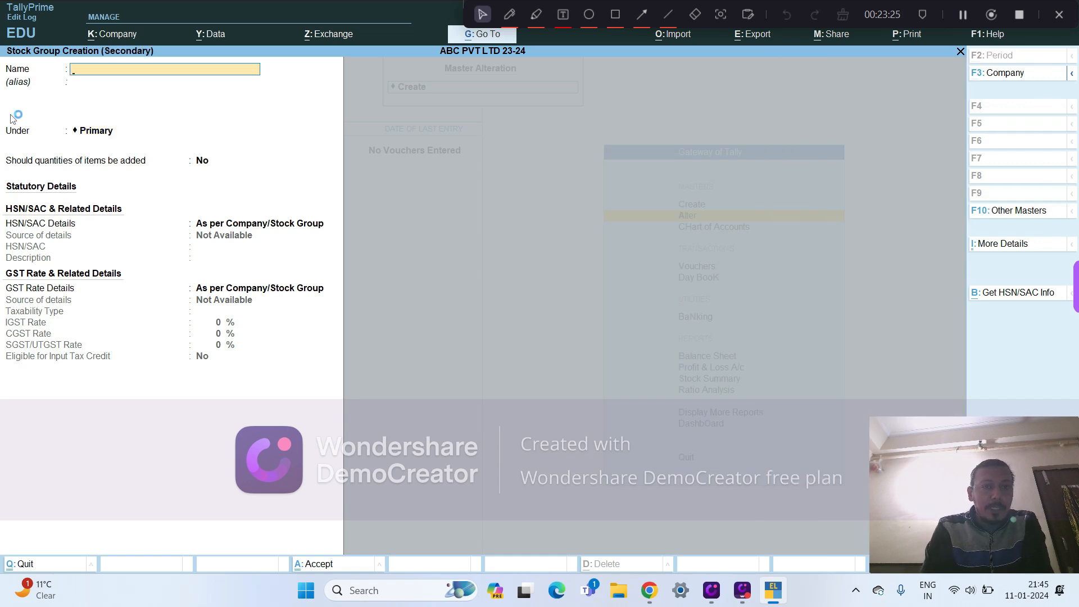
text(FI)
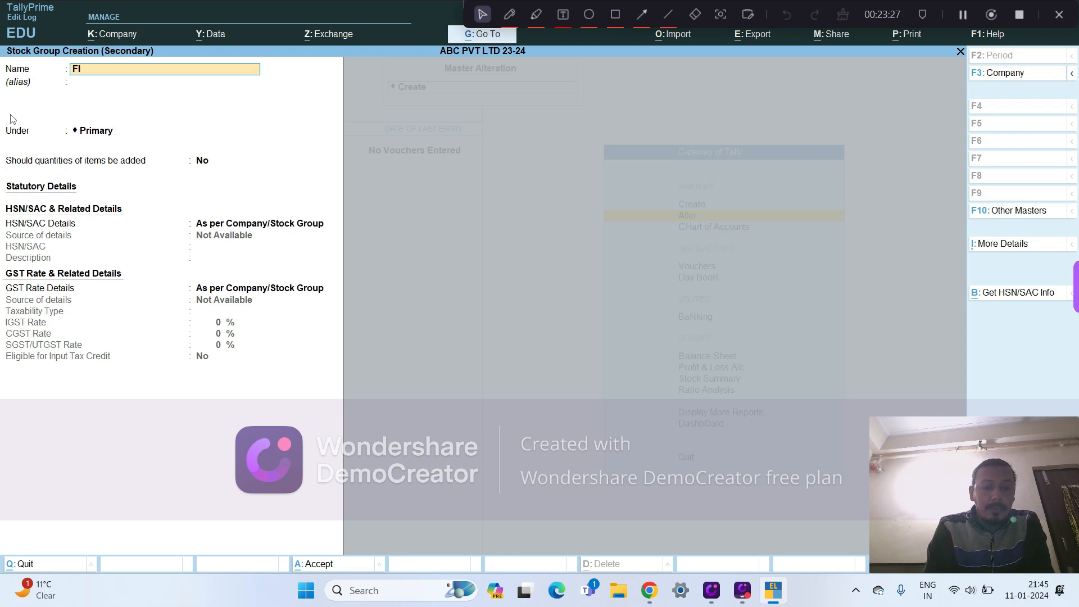
text(NSHI)
key(BackSpace)
key(BackSpace)
key(BackSpace)
key(BackSpace)
key(BackSpace)
key(BackSpace)
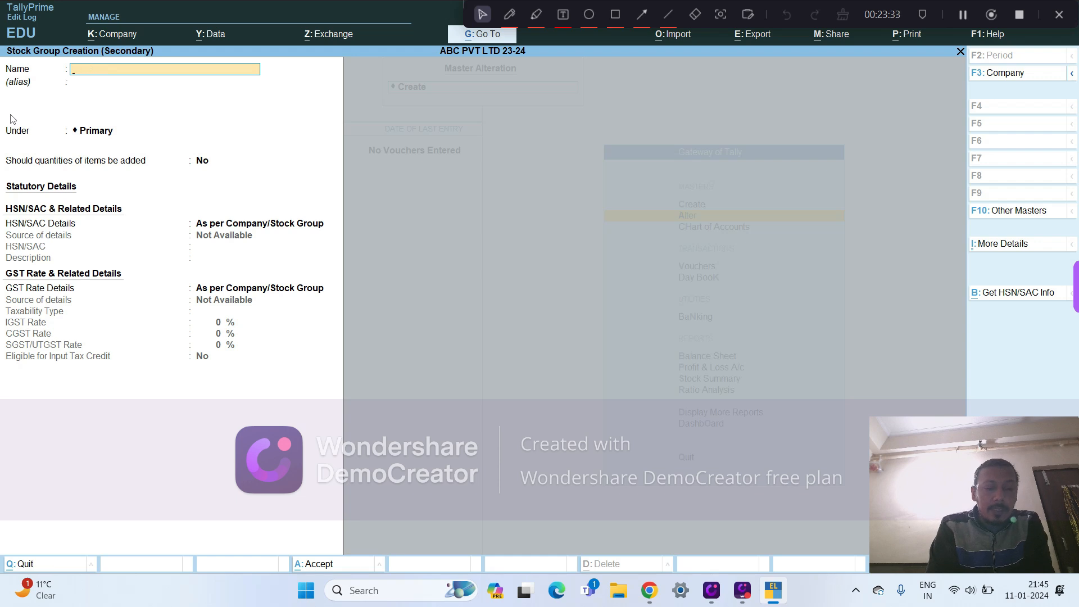
- Name the parent stock group RAW MATERIAL, keep it under Primary, and leave adding item quantities at No
text(RAW MATERIAL)
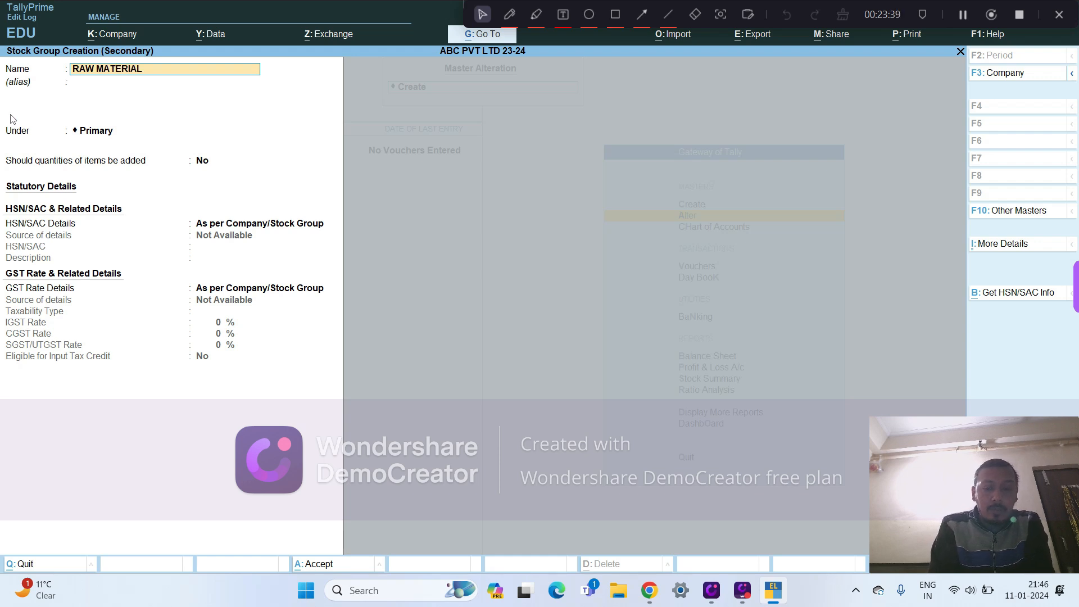
key(Return)
key(Return)
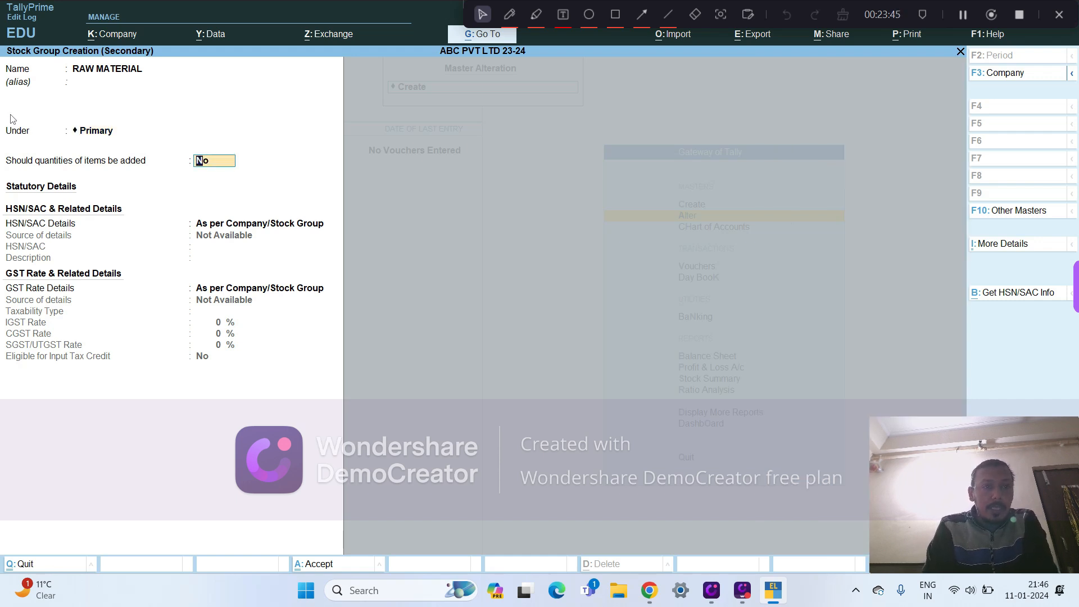
key(Return)
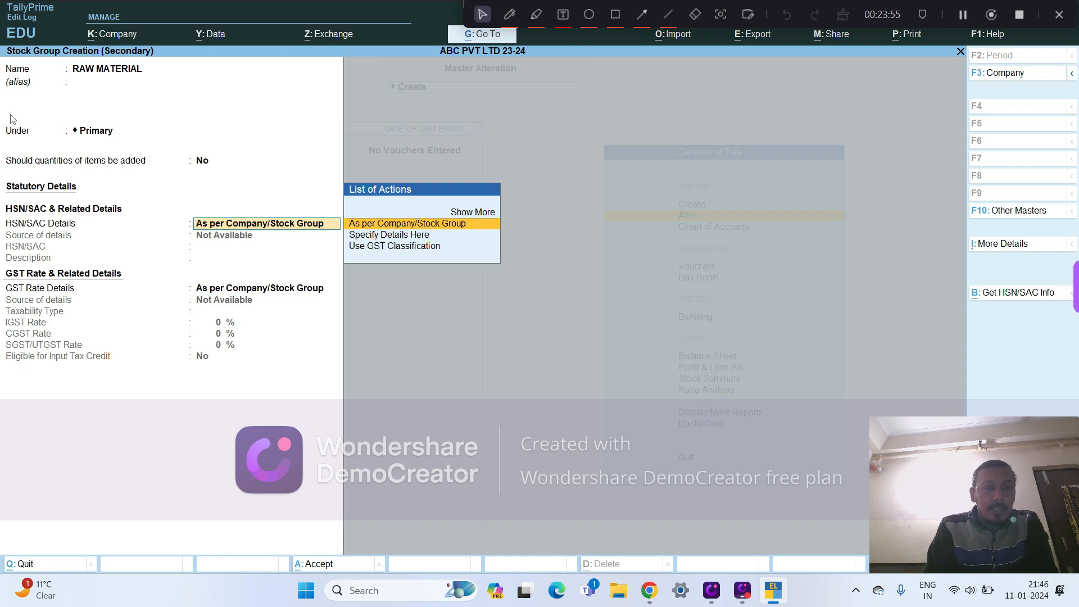
key(Down)
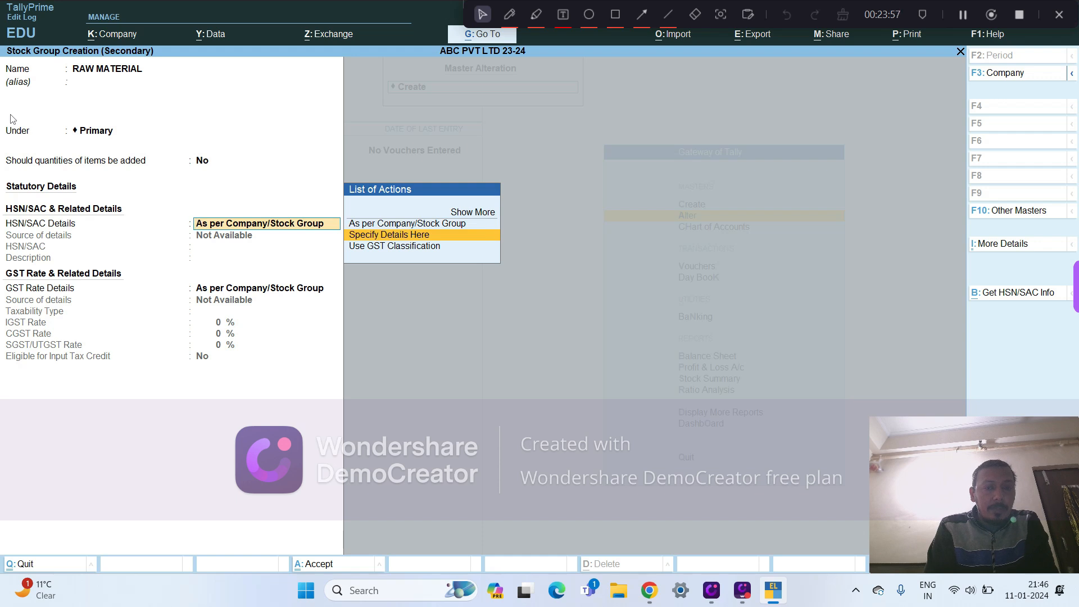
key(Return)
key(BackSpace)
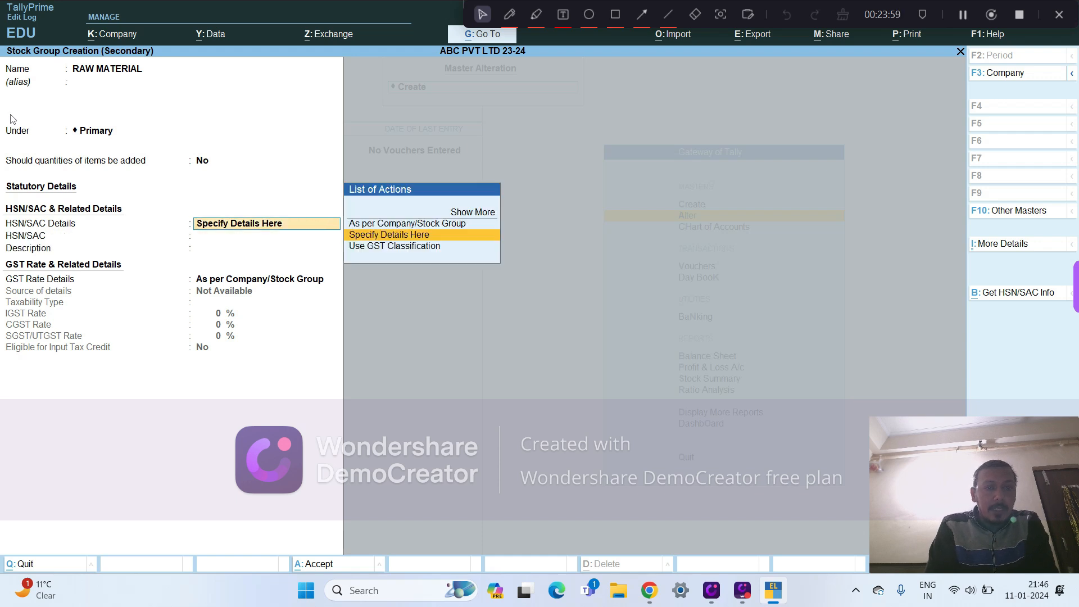
key(Up)
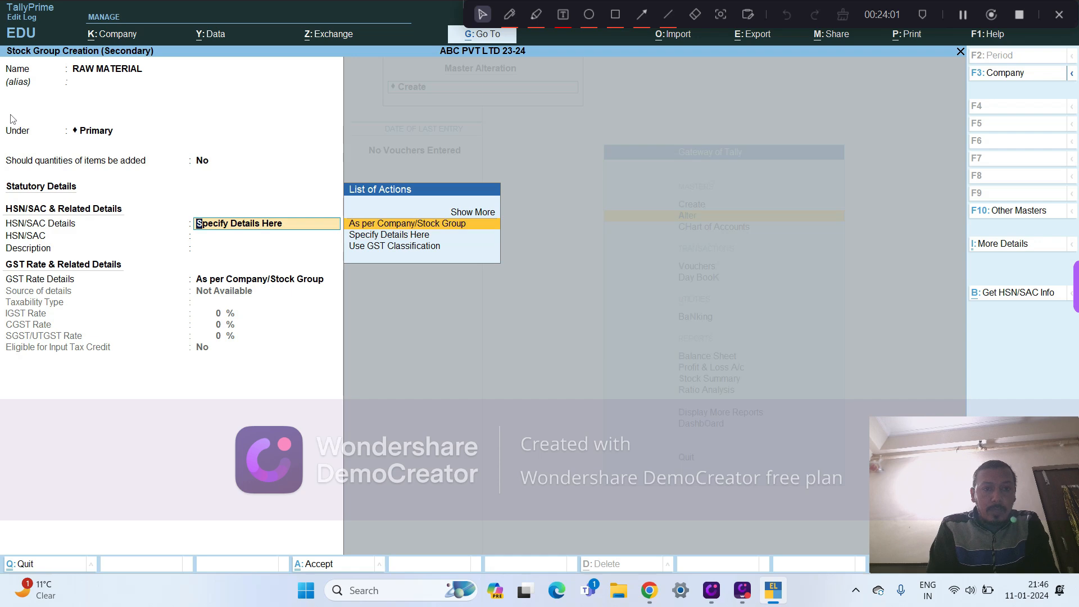
- Keep RAW MATERIAL's HSN/SAC and GST rate details at As per Company/Stock Group and save the group
key(Return)
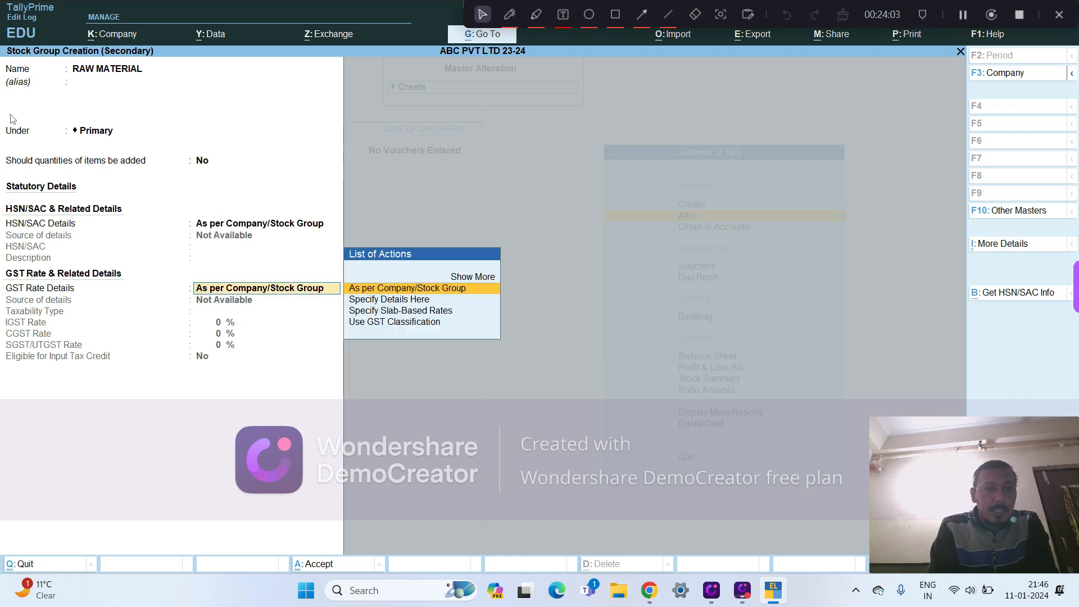
key(Return)
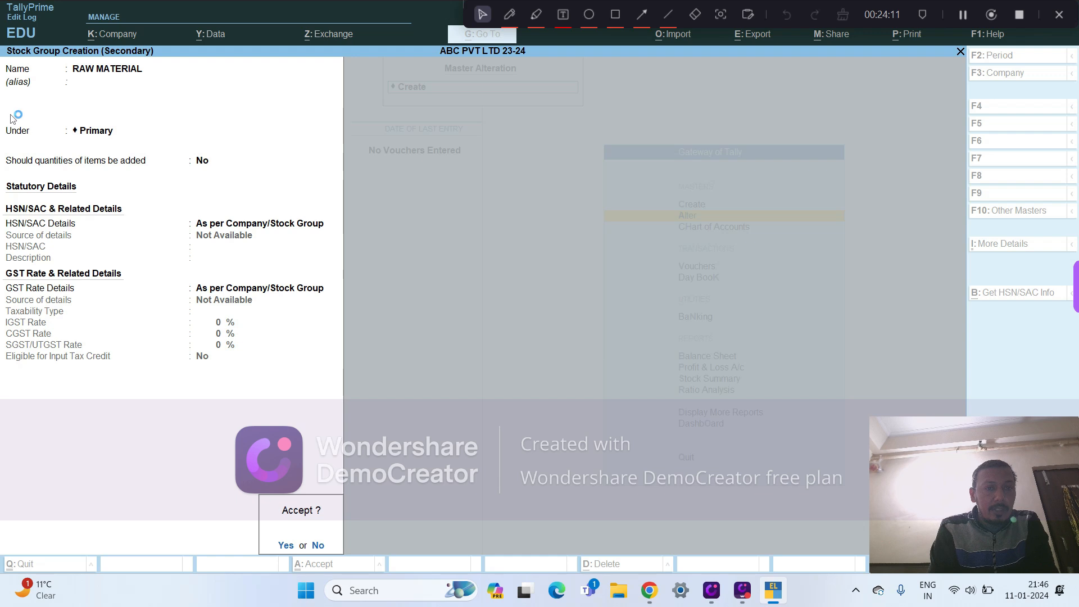
key(Return)
key(Return)
key(Return)
key(Return)
key(Return)
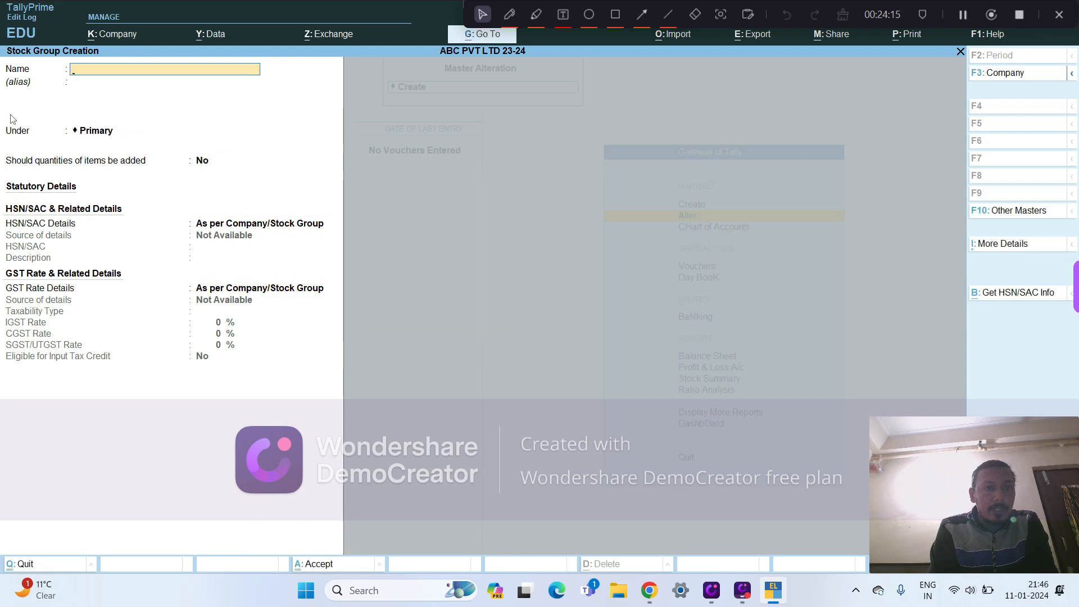
- Save stock group XYZ under RAW MATERIAL with quantities of items added, and leave stock group creation
key(Escape)
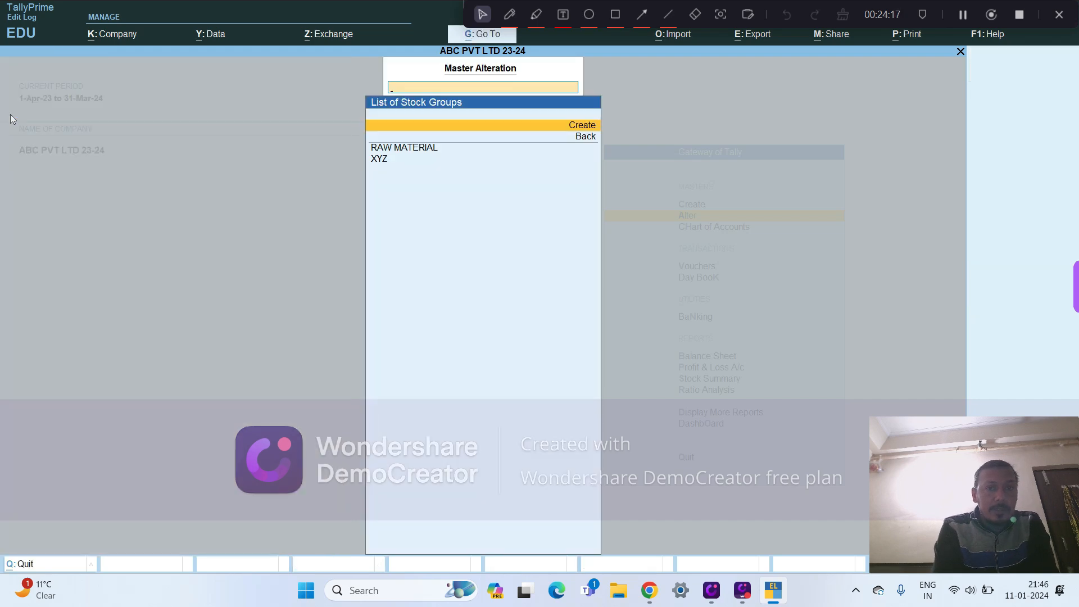
- Review the RAW MATERIAL and XYZ stock groups in alteration mode, closing each without changes
key(Down)
key(Down)
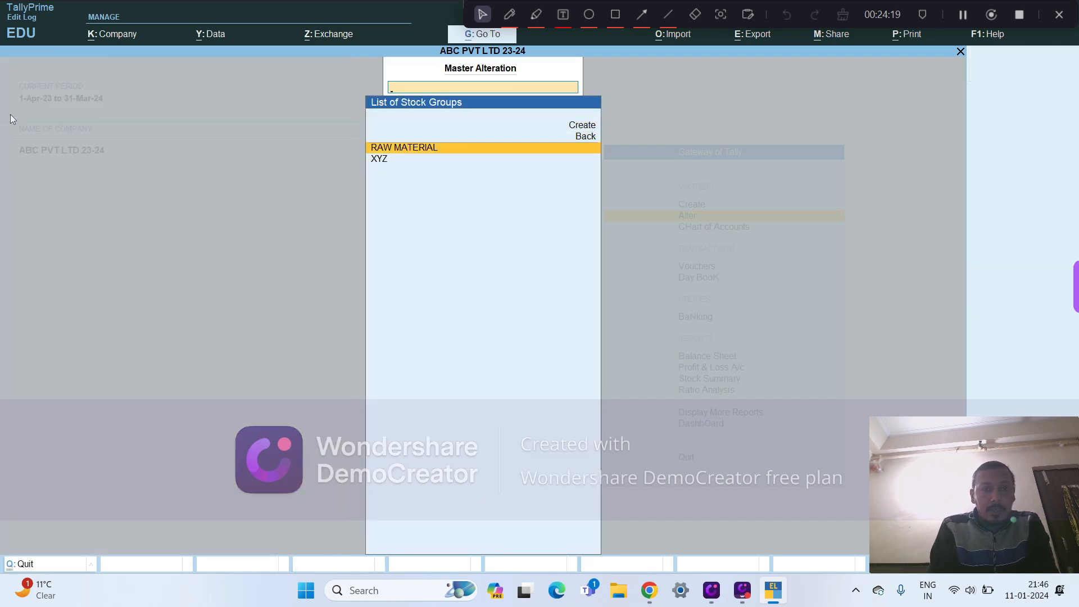
key(Return)
key(BackSpace)
key(Escape)
key(y)
key(Down)
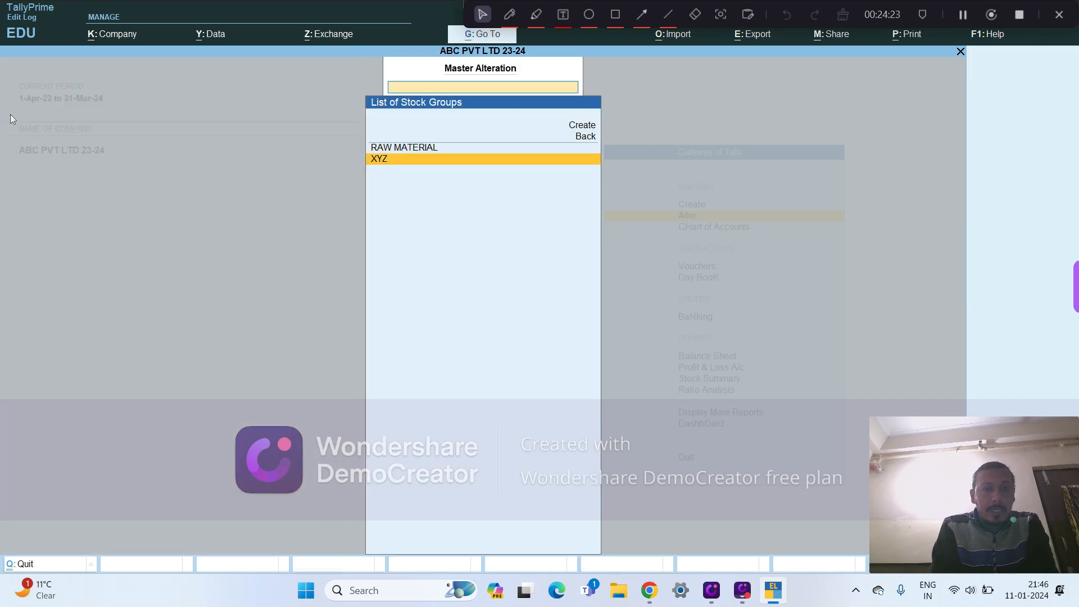
key(Return)
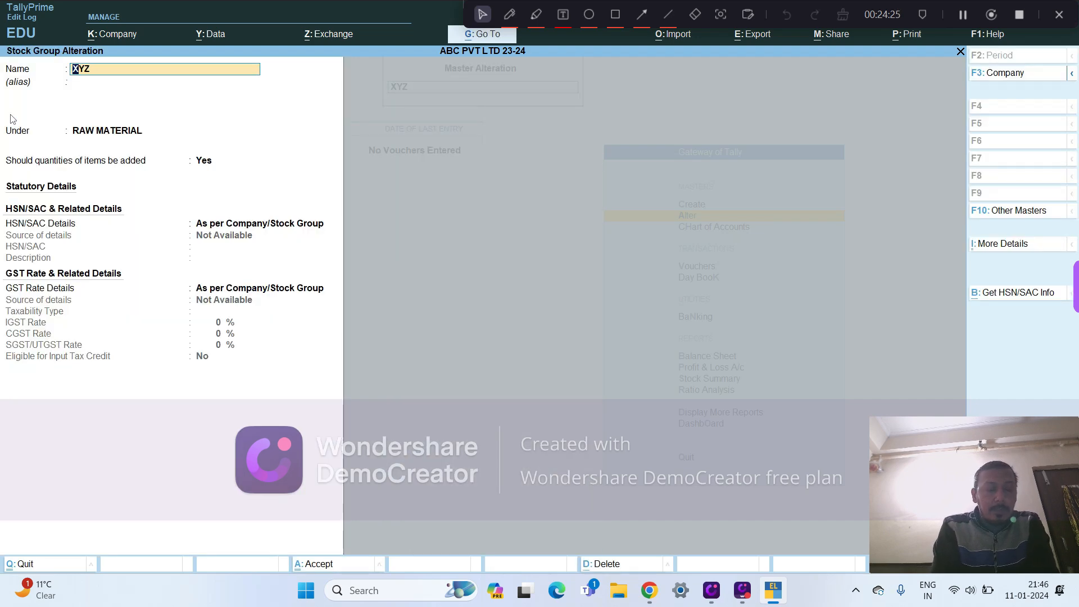
key(BackSpace)
key(Escape)
key(y)
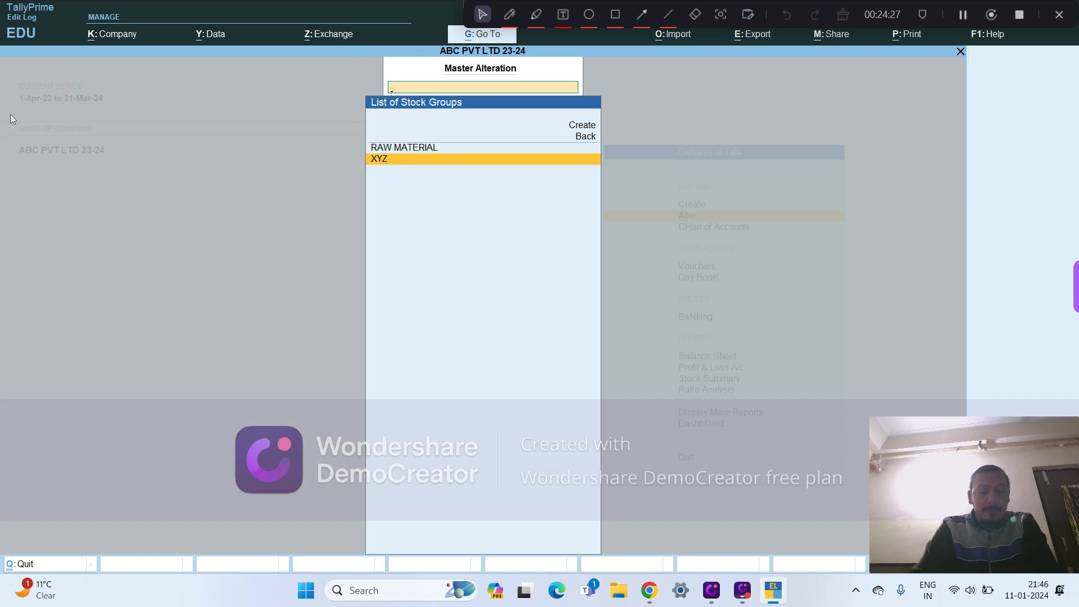
- Create stock category TT under Primary, save it, and leave the stock category list
key(Escape)
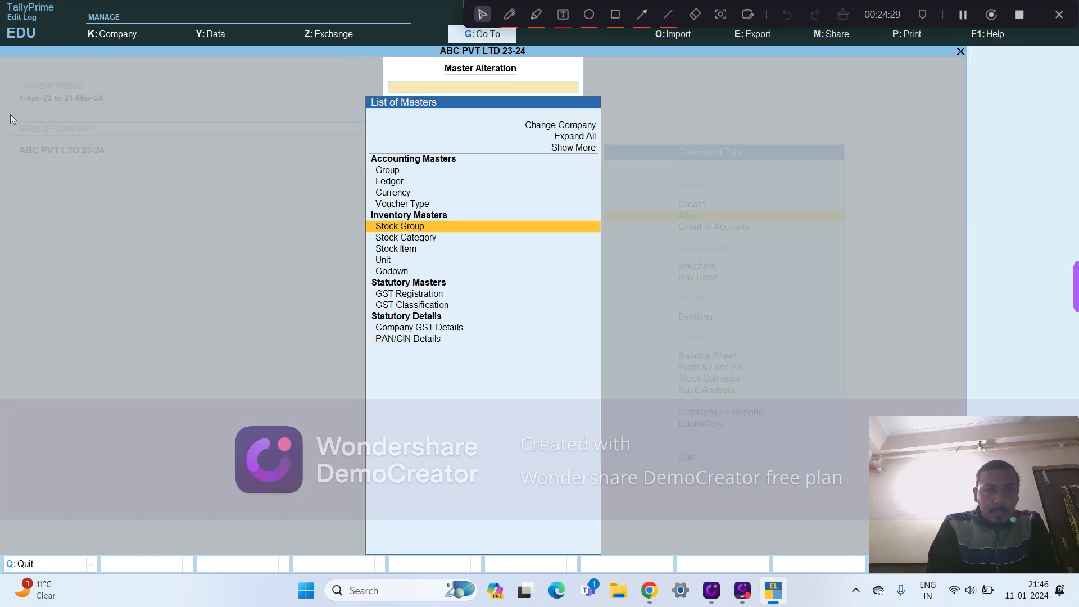
key(Down)
key(Return)
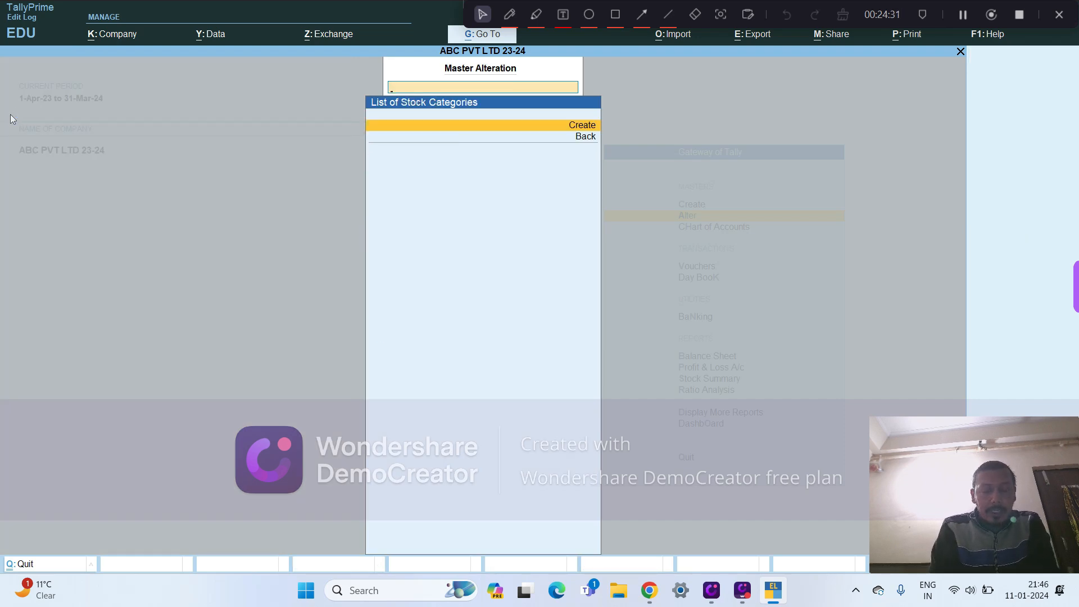
key(Return)
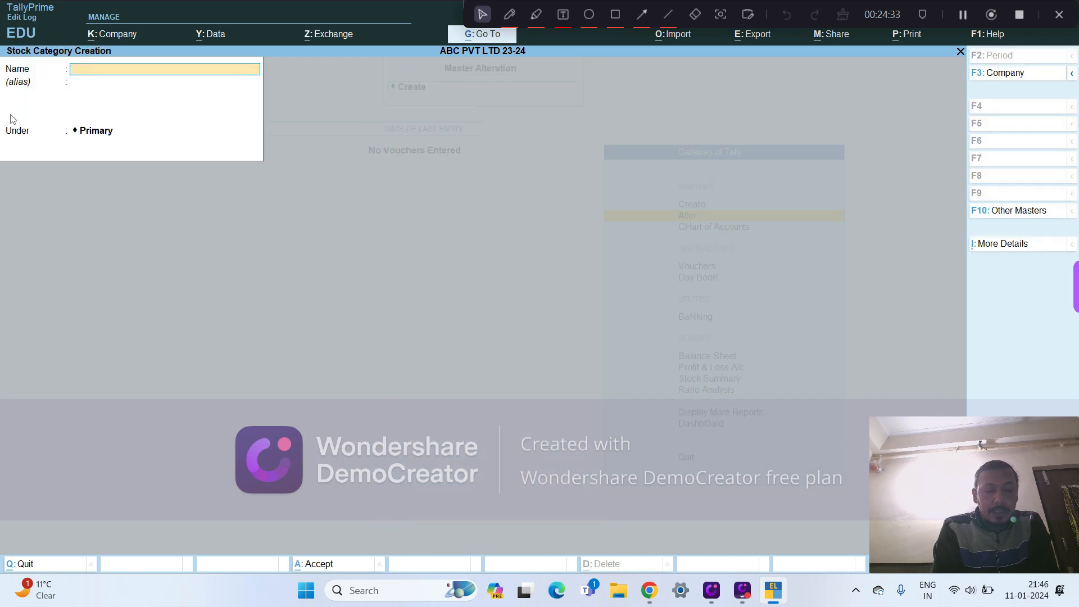
text(TT)
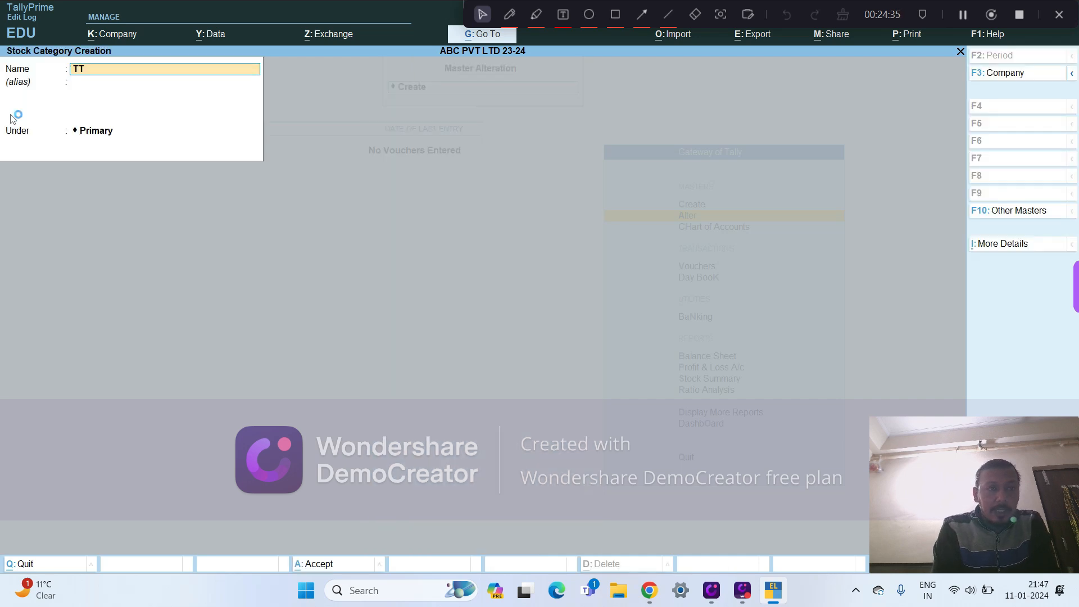
key(Return)
key(Return)
key(Return)
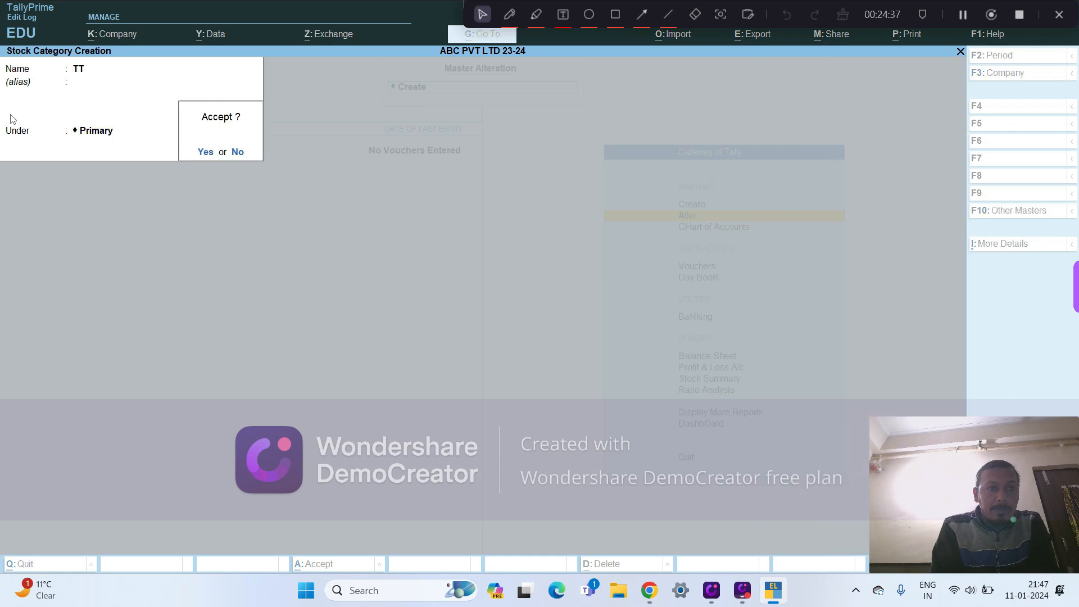
key(Return)
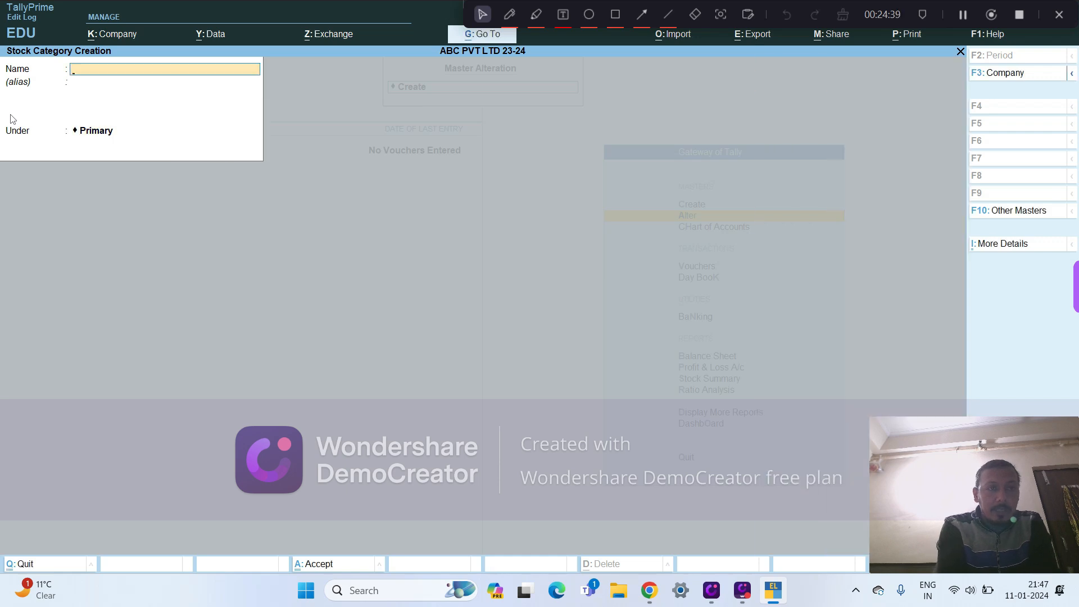
key(Escape)
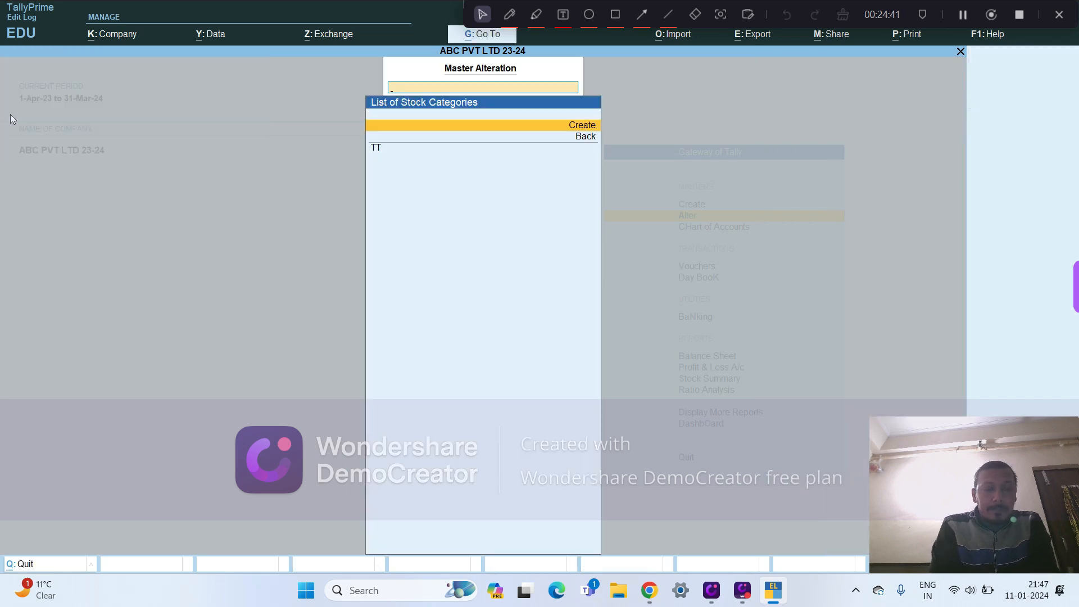
key(Escape)
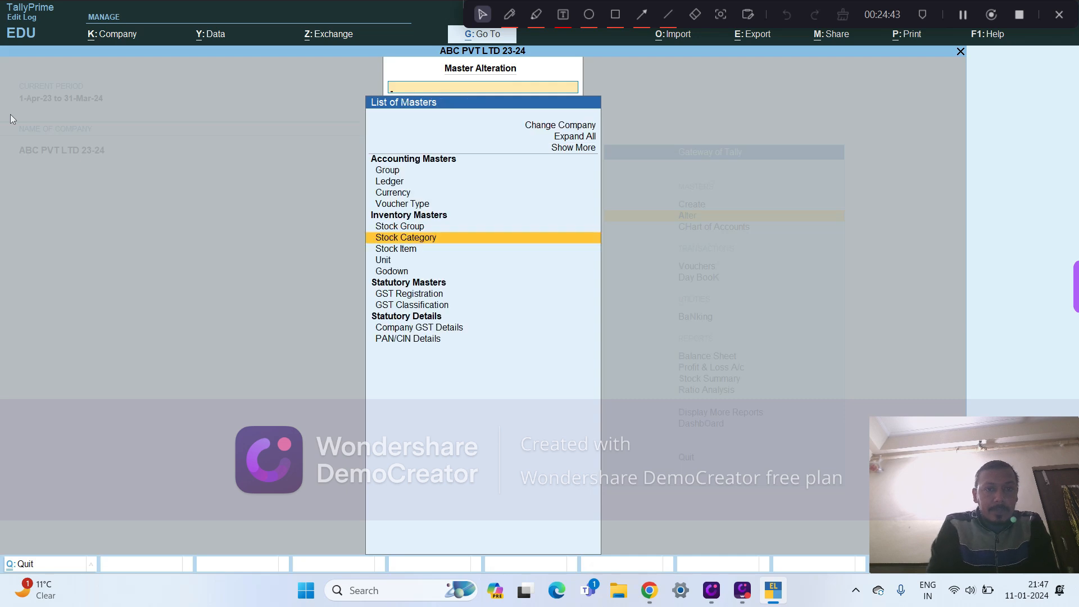
- Open a blank stock item creation form from the stock item masters
key(Down)
key(Return)
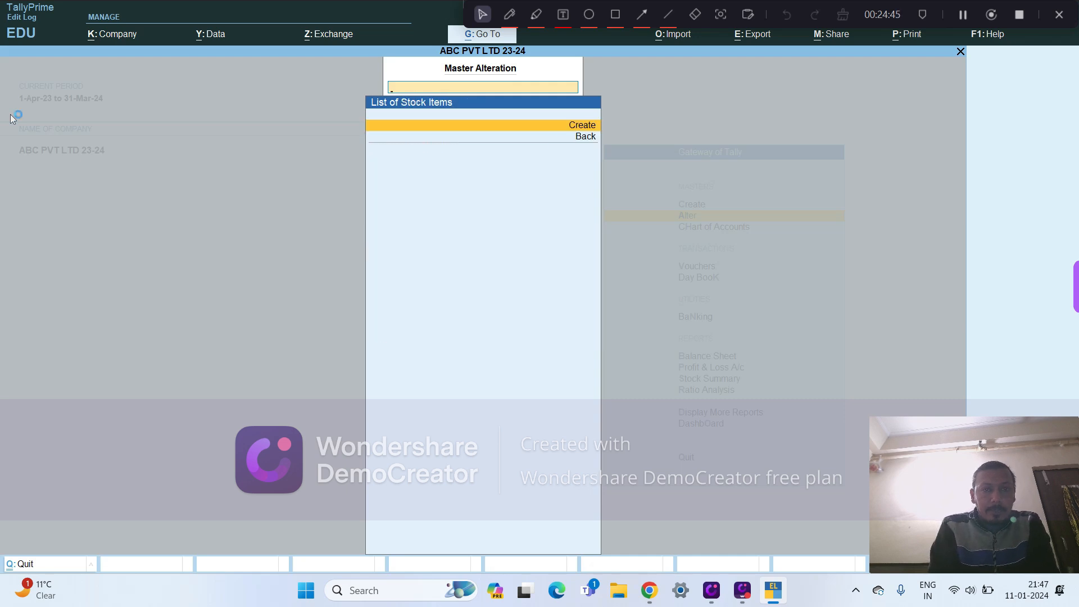
key(Return)
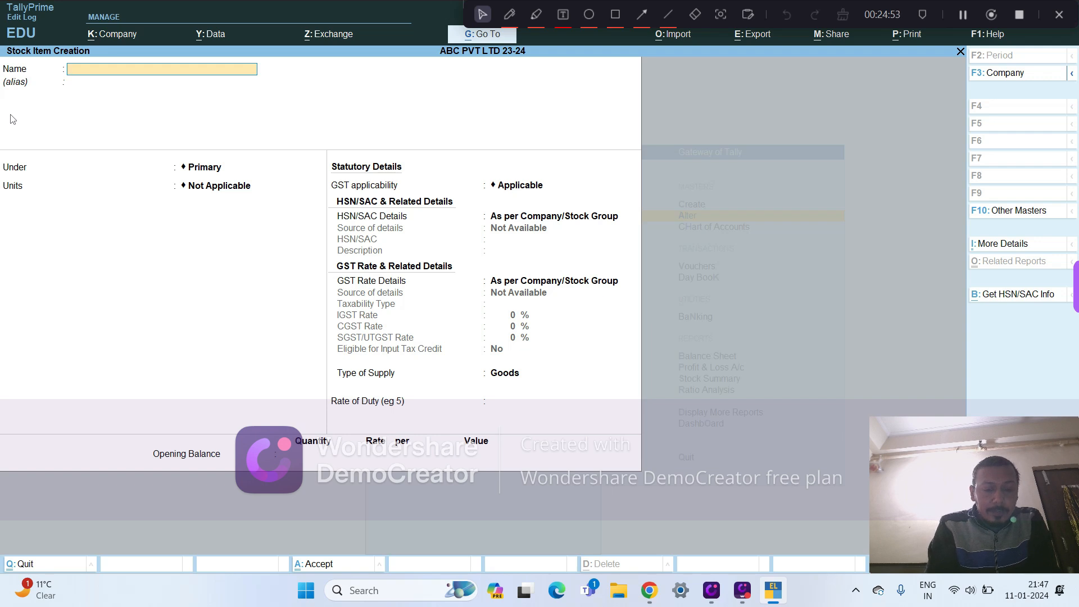
text(ONLIN)
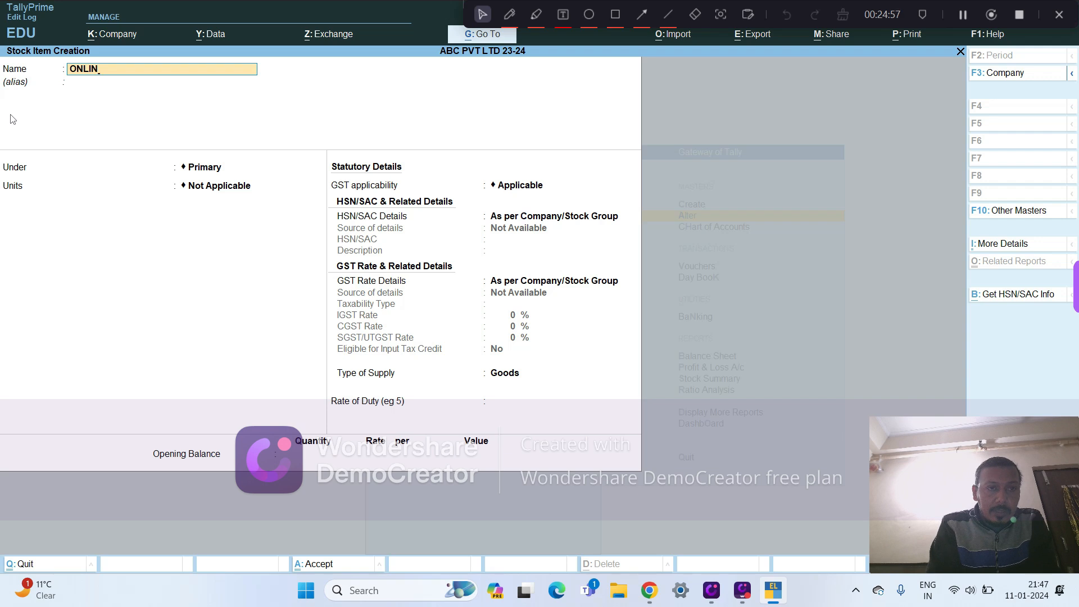
key(BackSpace)
key(BackSpace)
key(BackSpace)
key(BackSpace)
key(BackSpace)
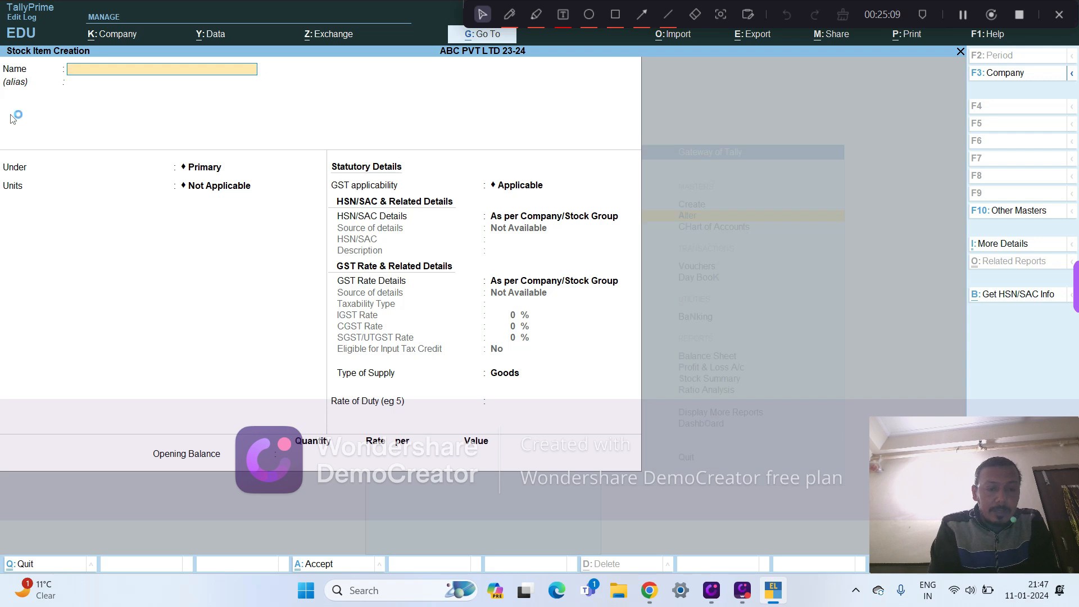
- Name the stock item MILK and keep it under Primary
text(MILK)
key(Return)
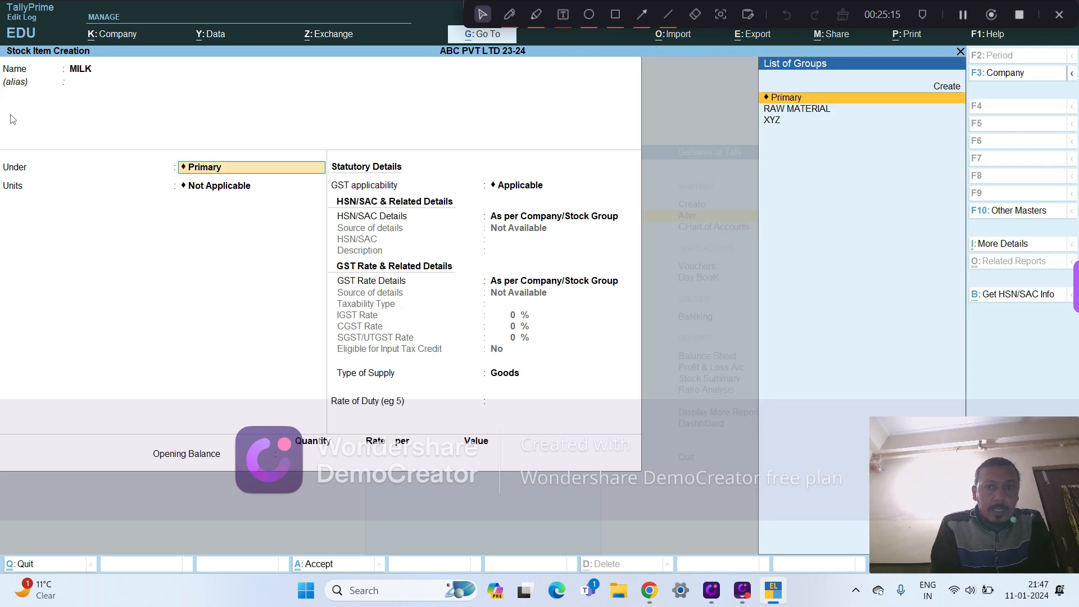
key(Return)
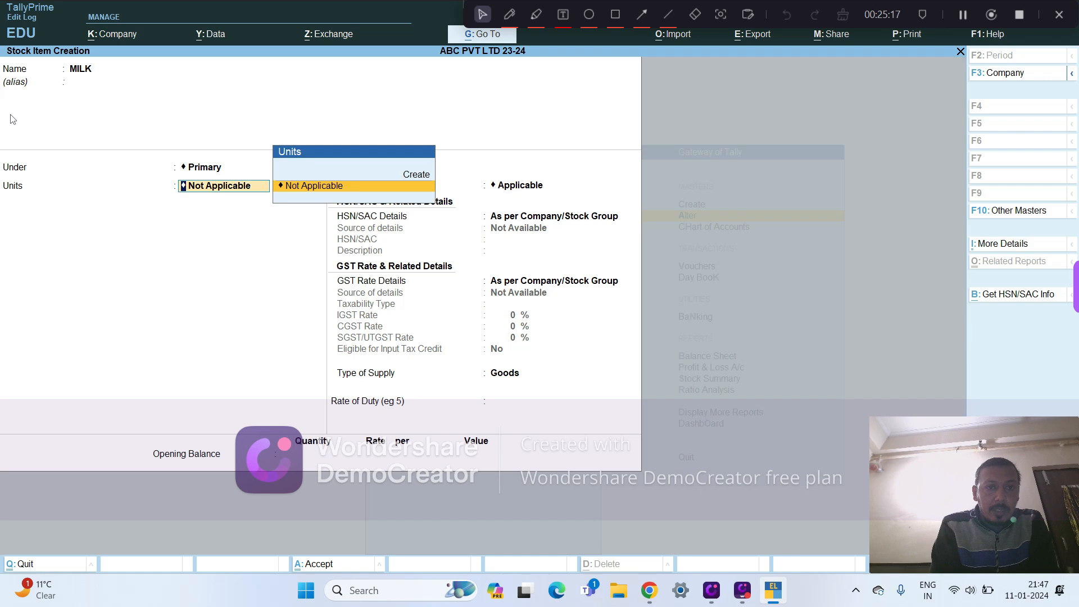
- Start a new simple unit for MILK with symbol LTR and formal name LITRES
key(Up)
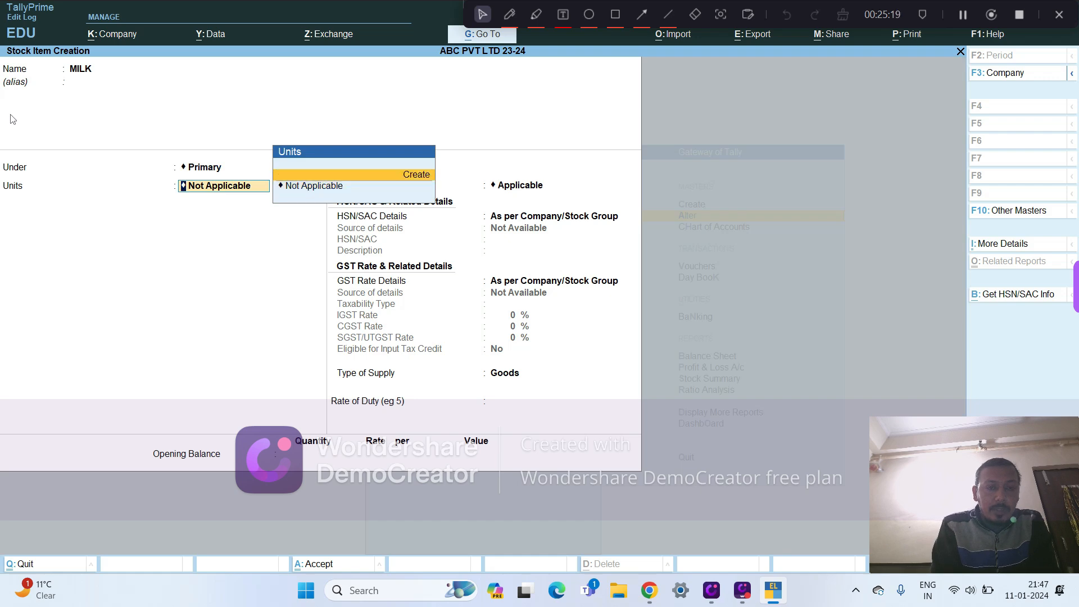
key(Return)
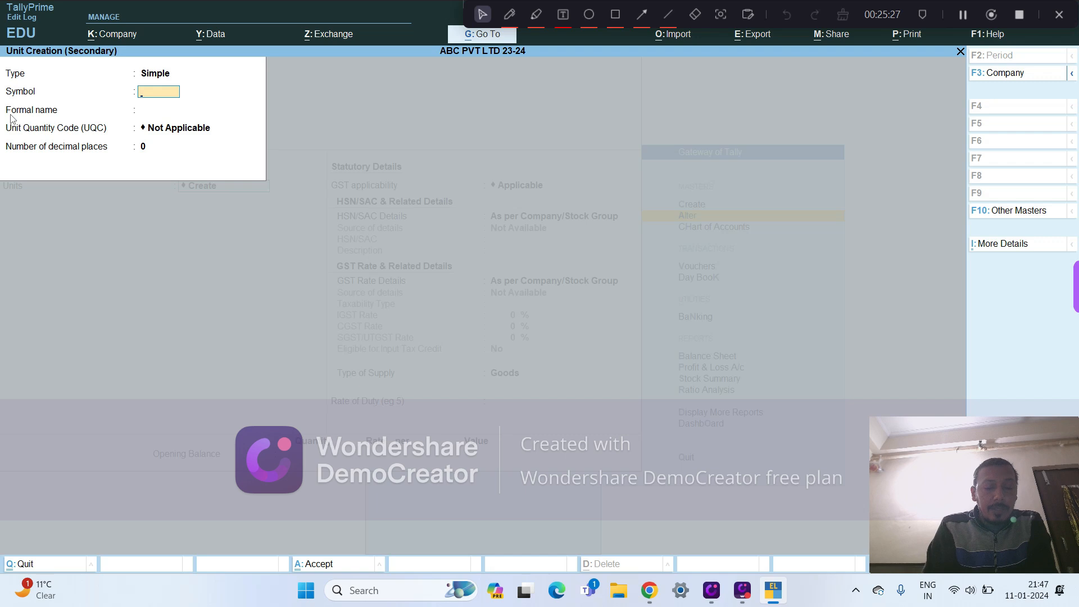
text(Ll)
text(TRES)
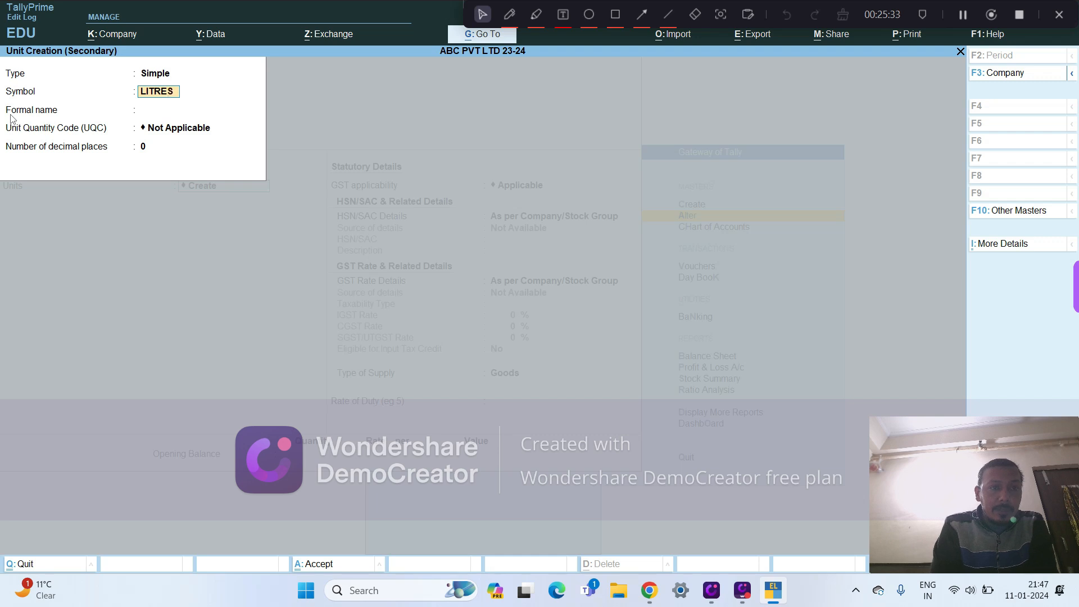
key(BackSpace)
key(BackSpace)
key(BackSpace)
text(TR)
key(Return)
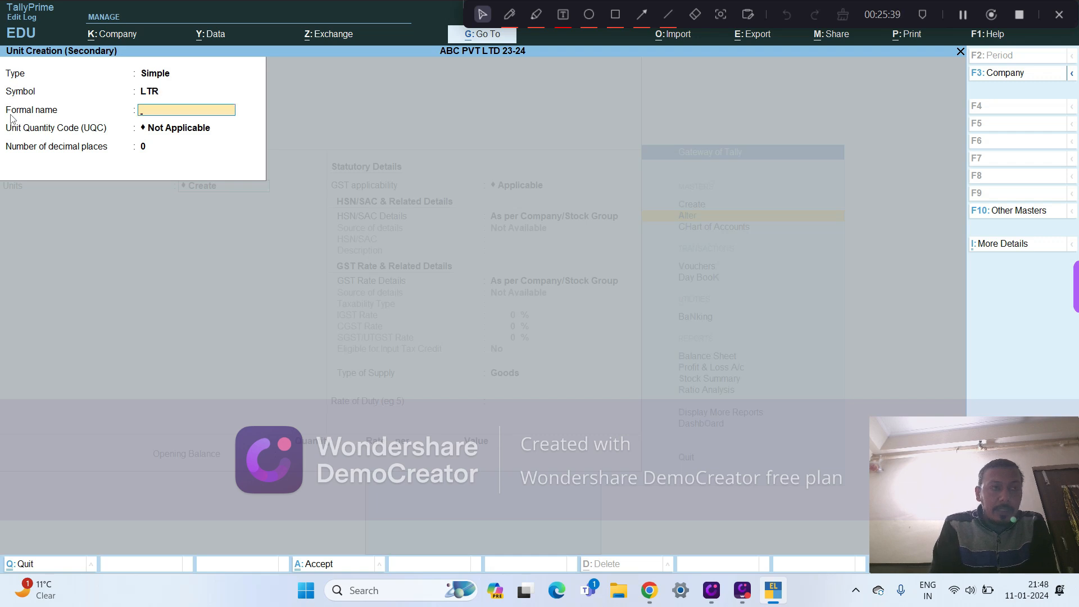
text(LITRES)
key(Return)
- Set the unit's UQC to KLR-KILOLITRE with 4 decimal places and save the unit
text(L)
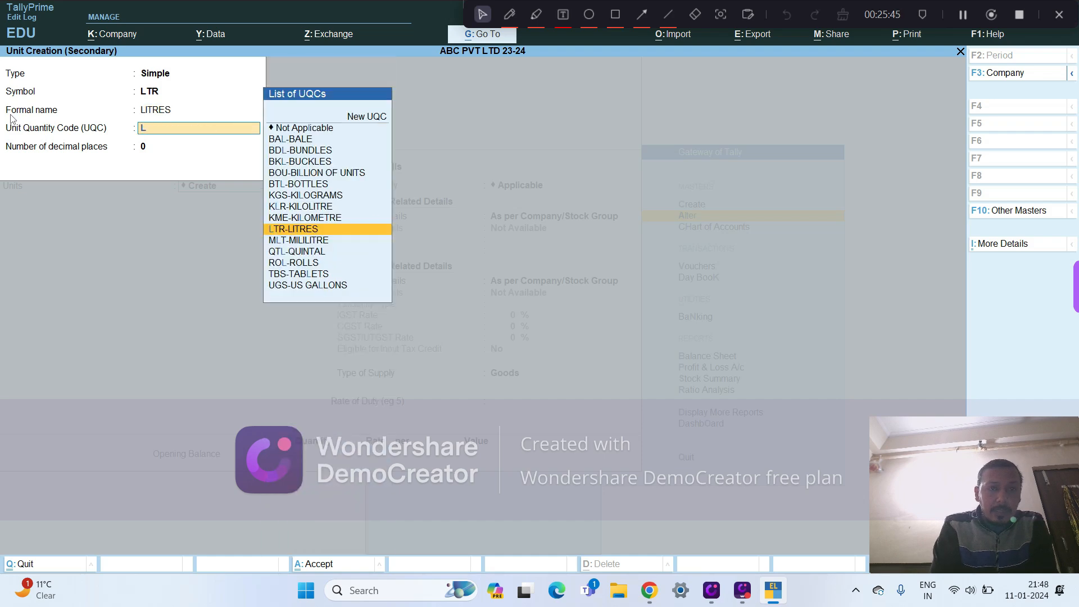
text(I)
key(Down)
key(Down)
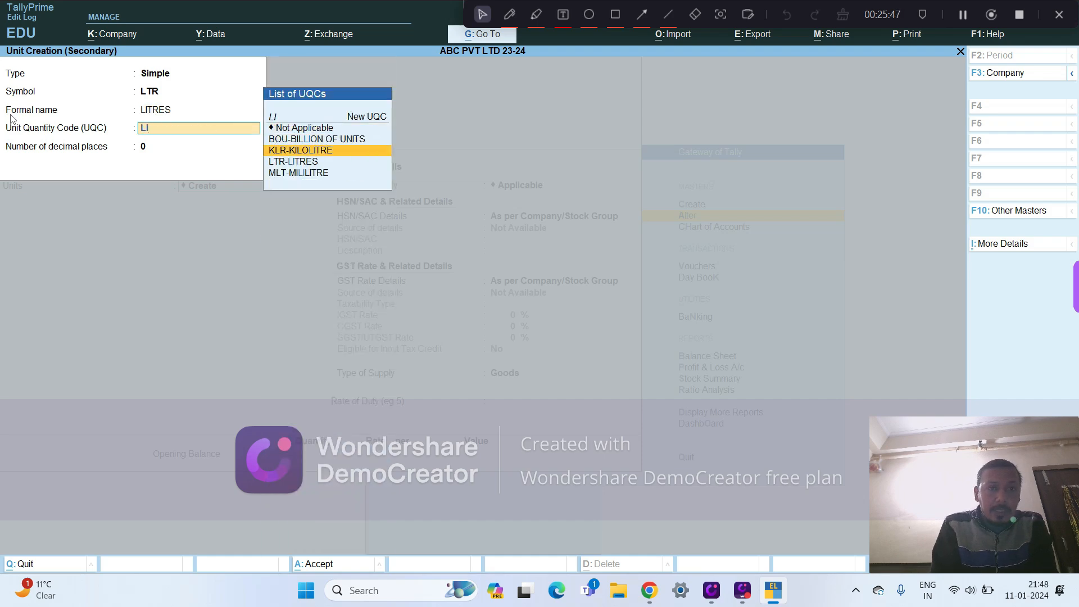
key(Return)
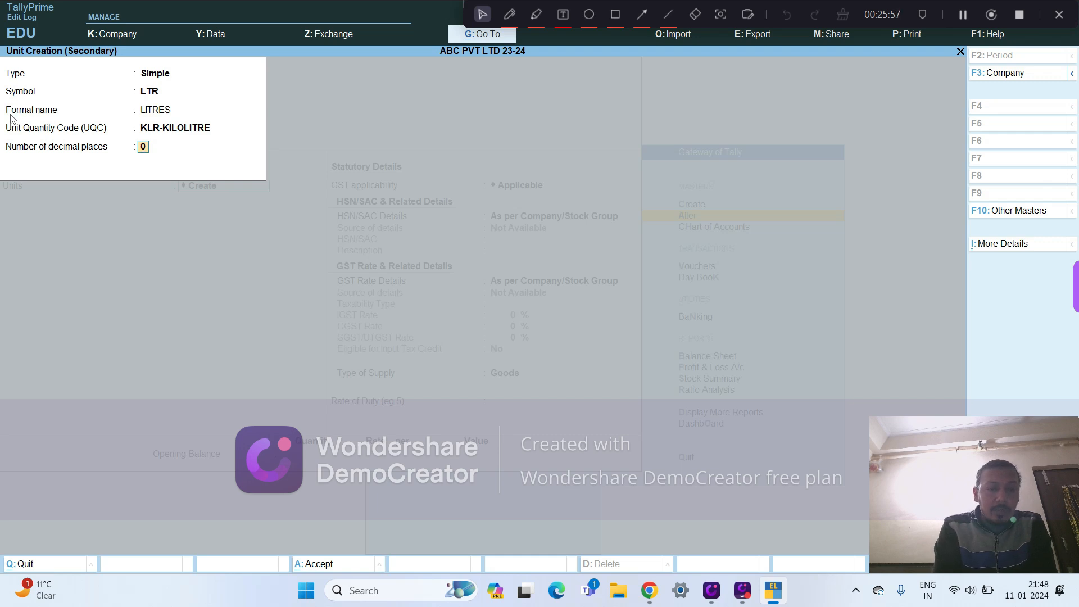
text(2)
key(shift+Tab)
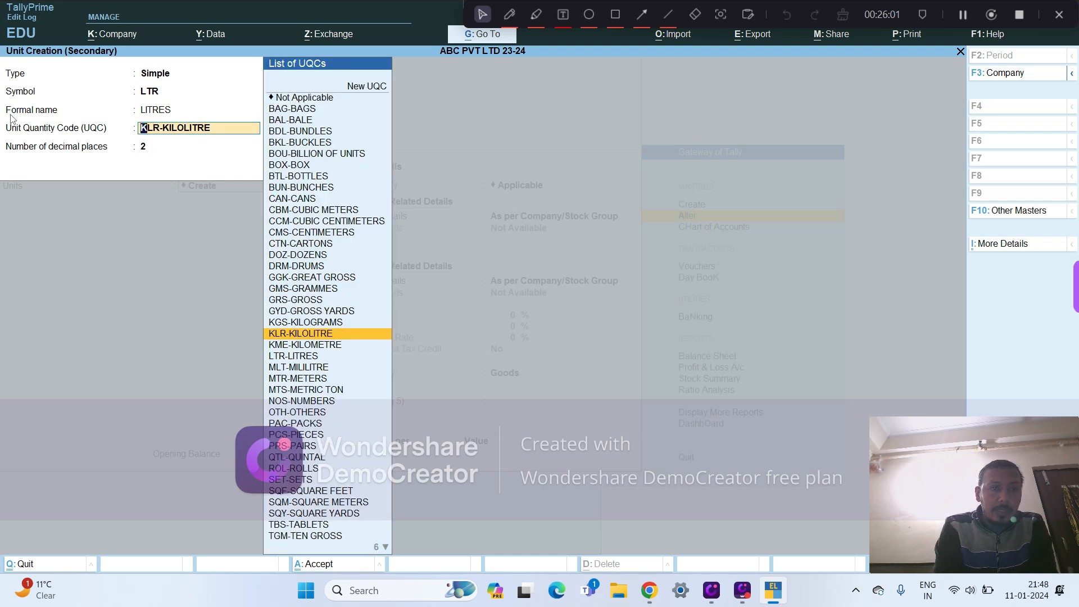
key(Return)
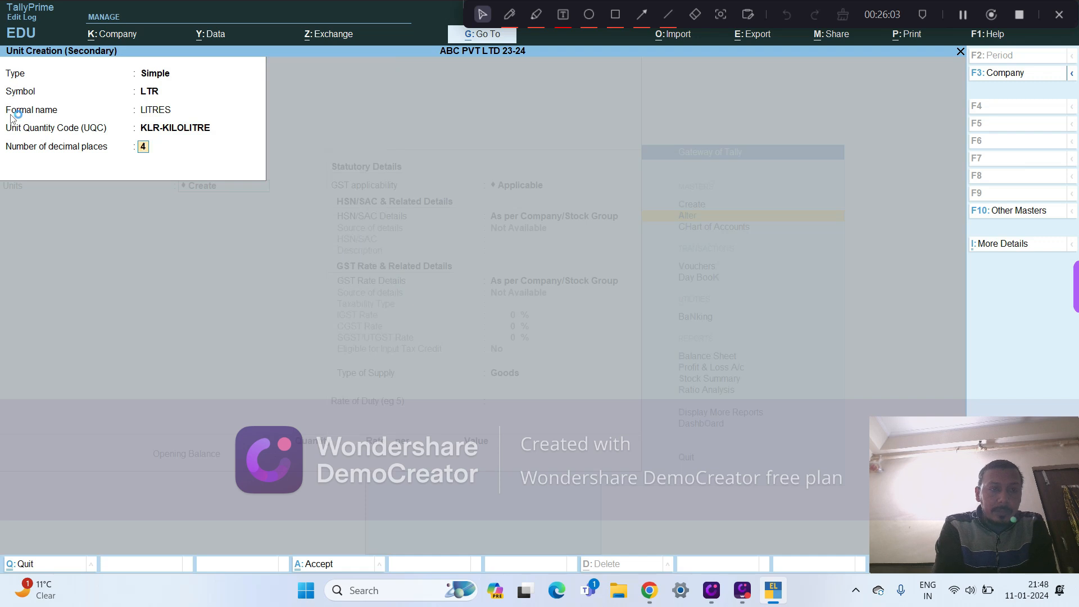
key(Return)
- Keep GST applicable for MILK, specify its HSN/SAC details here with code 12345678, and leave the description blank
key(Return)
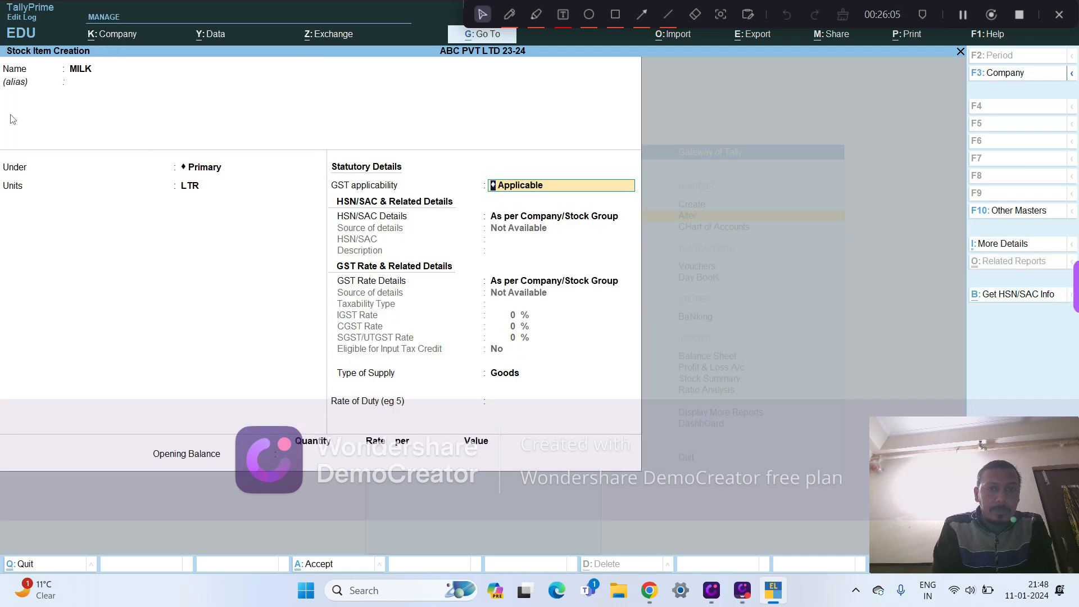
key(Return)
key(Down)
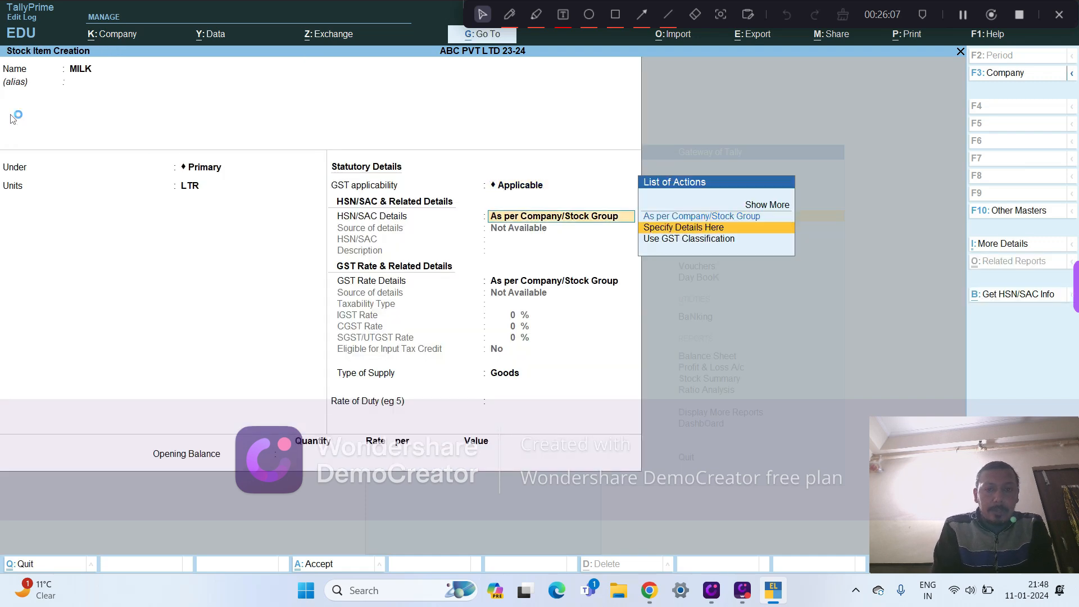
key(Return)
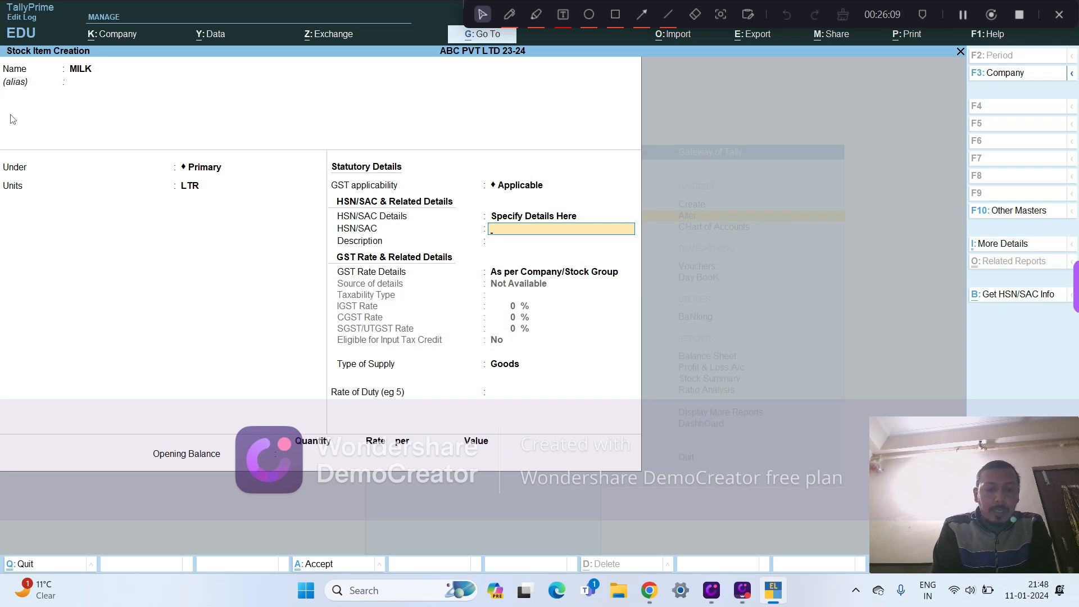
text(M)
key(BackSpace)
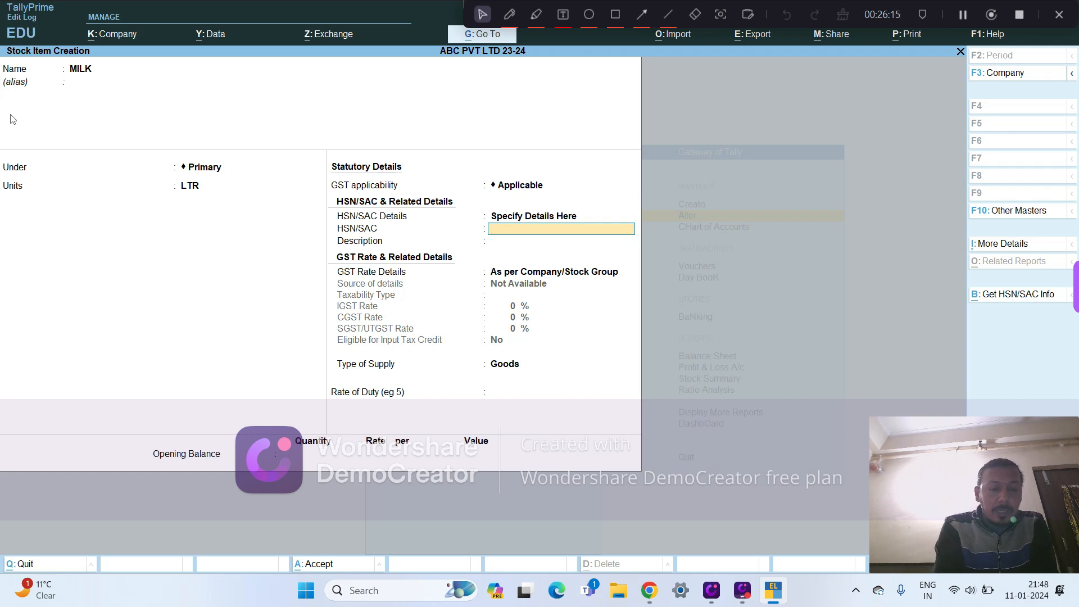
text(12345678)
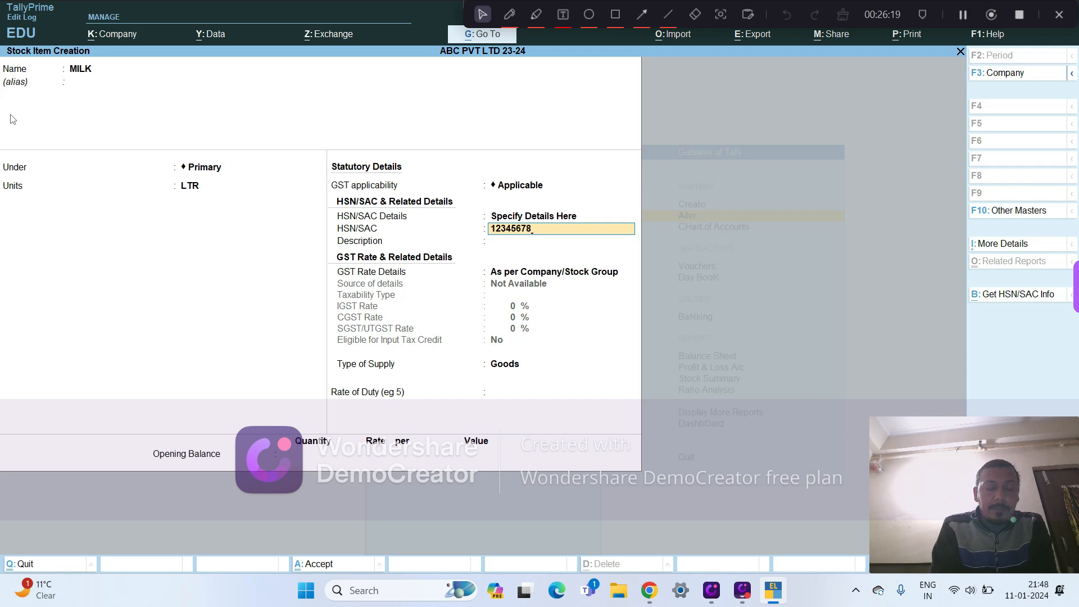
key(Return)
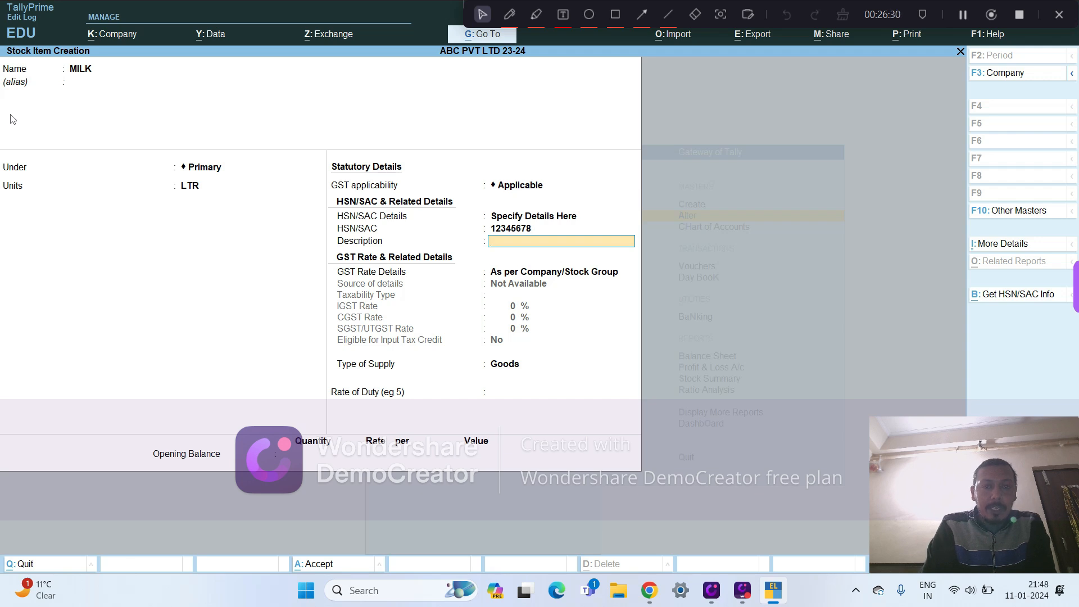
key(Return)
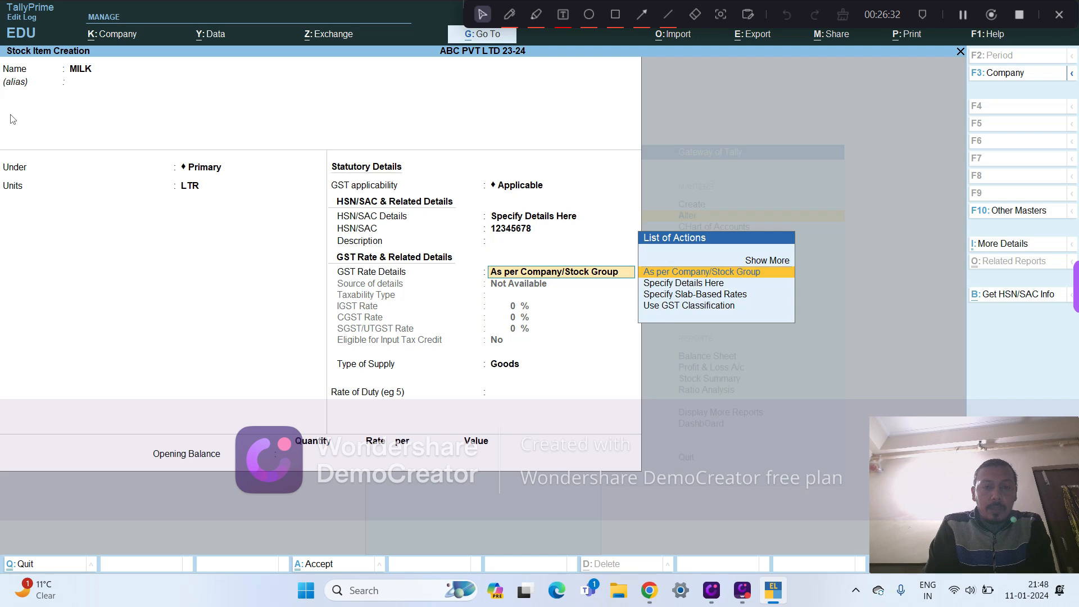
- Specify MILK's GST rate details here as Taxable at 5% IGST, keep supply type Goods, save the item, and leave item creation
key(Down)
key(Return)
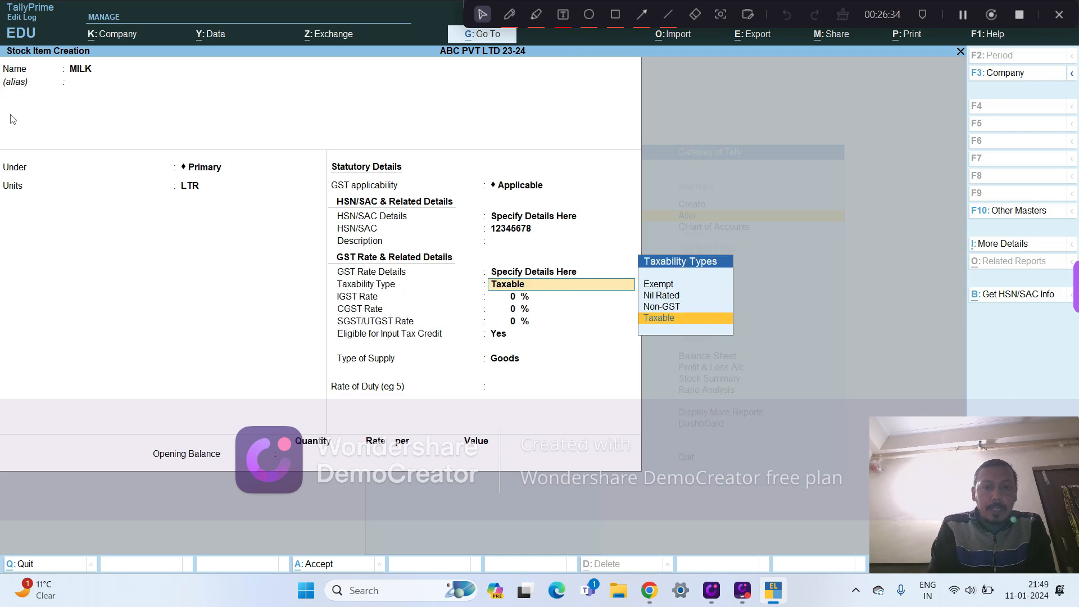
key(Return)
text(5)
key(Return)
key(Return)
key(Return)
key(Return)
key(Return)
key(Return)
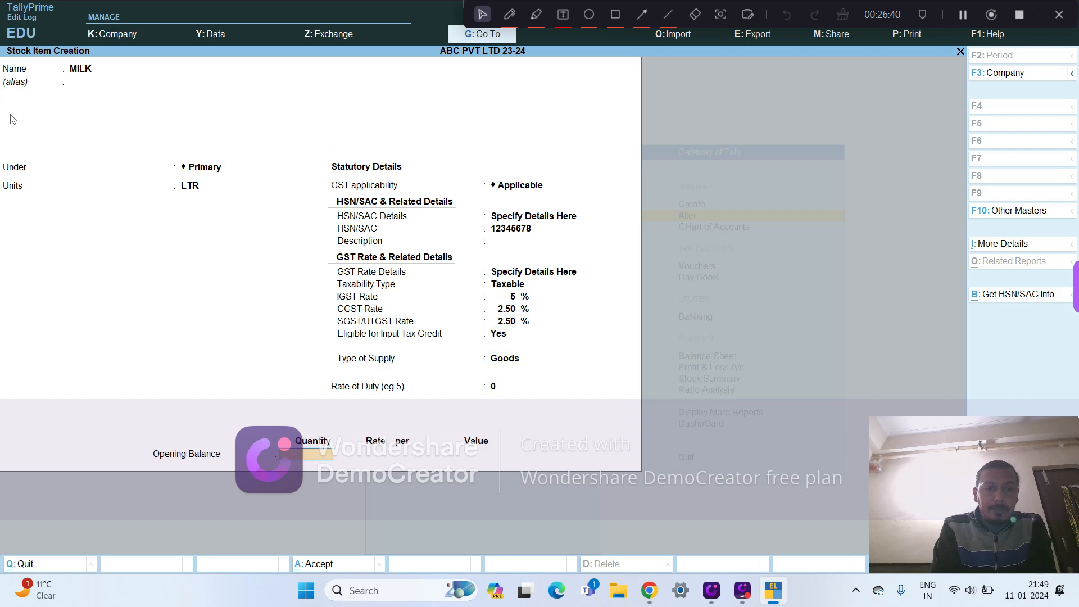
key(Return)
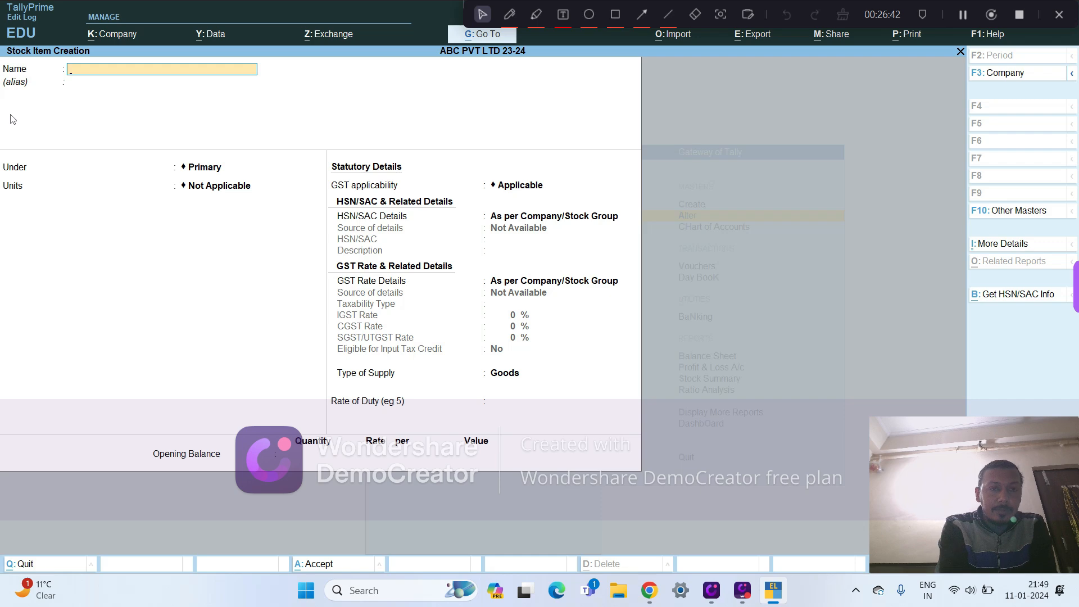
key(Escape)
- Open the MILK stock item for alteration, review its details, and return to the list of masters
key(Down)
key(Down)
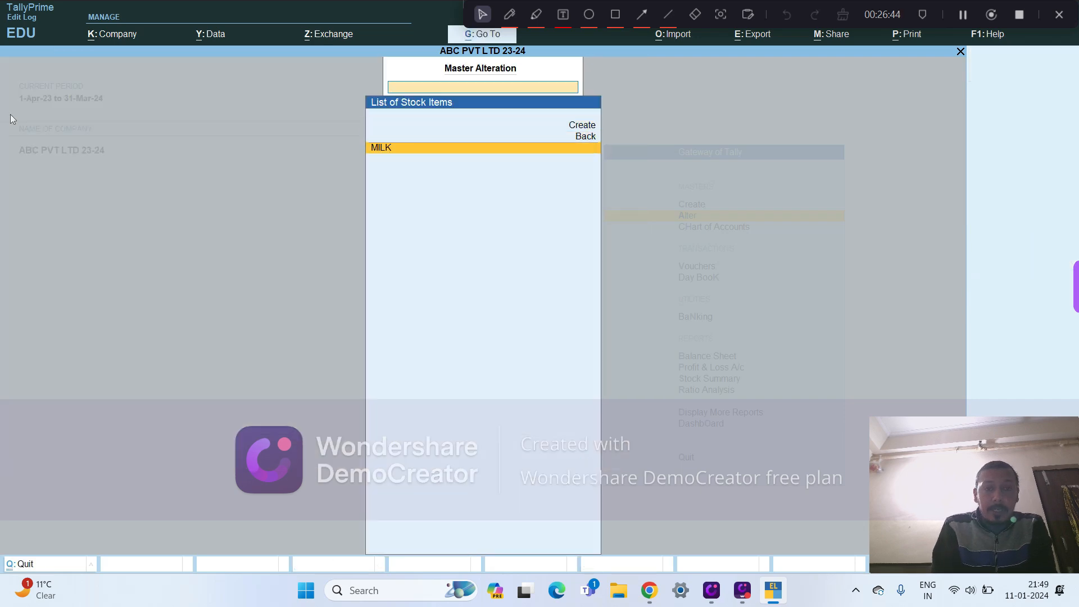
key(Return)
key(Return)
key(Return)
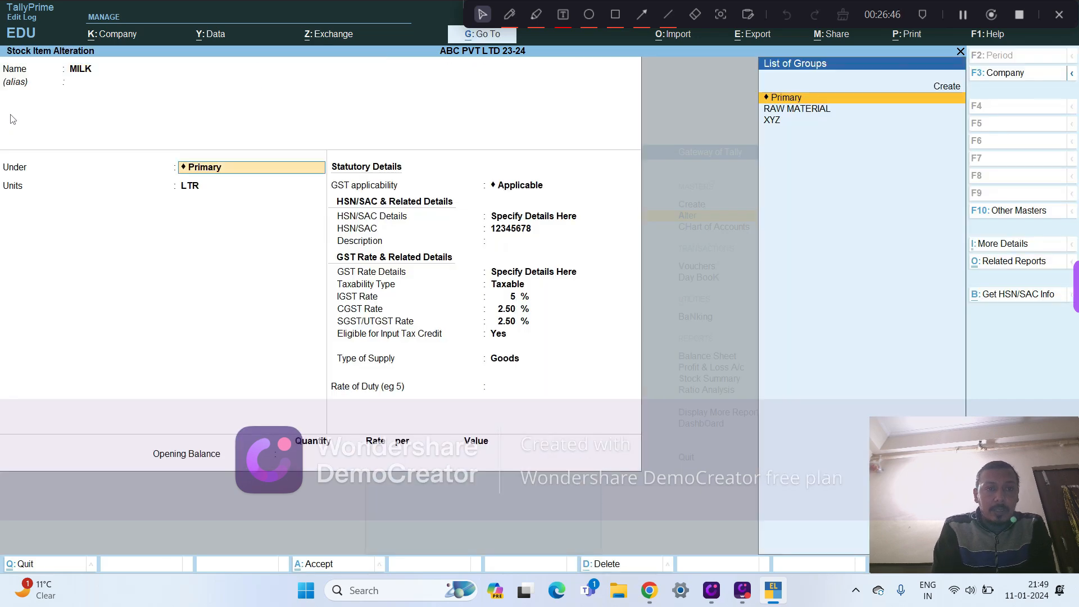
key(Escape)
key(Escape)
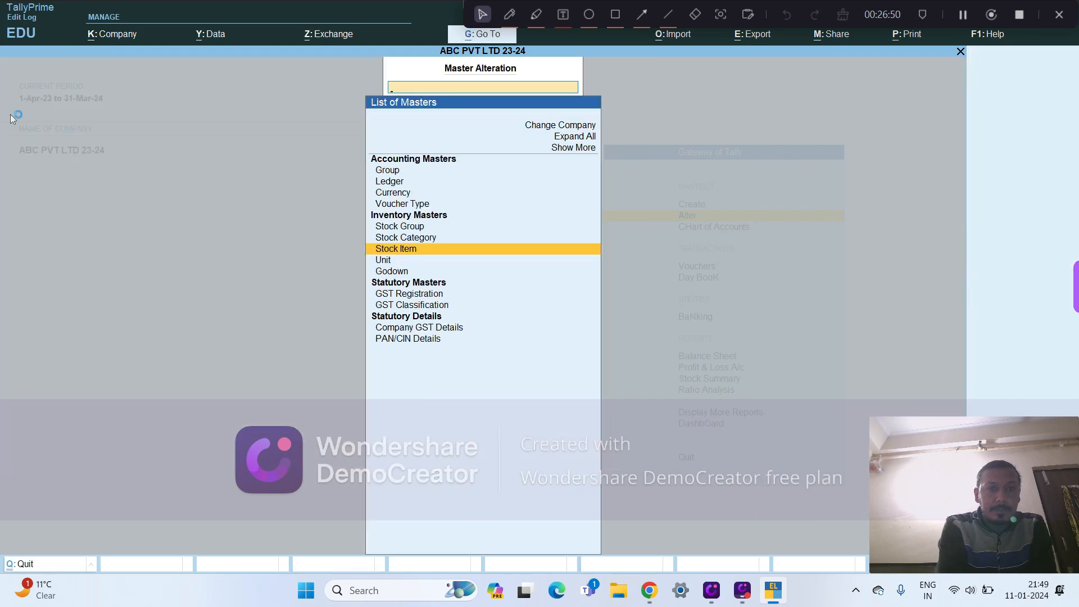
- View the list of existing units in master alteration and return to the list of masters
key(Down)
key(Return)
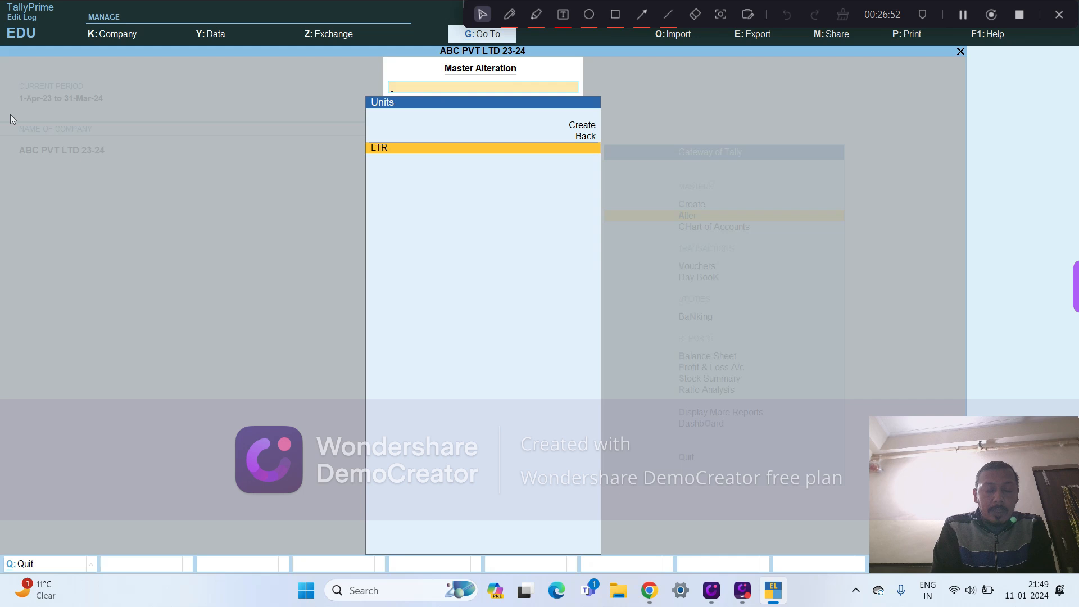
key(Escape)
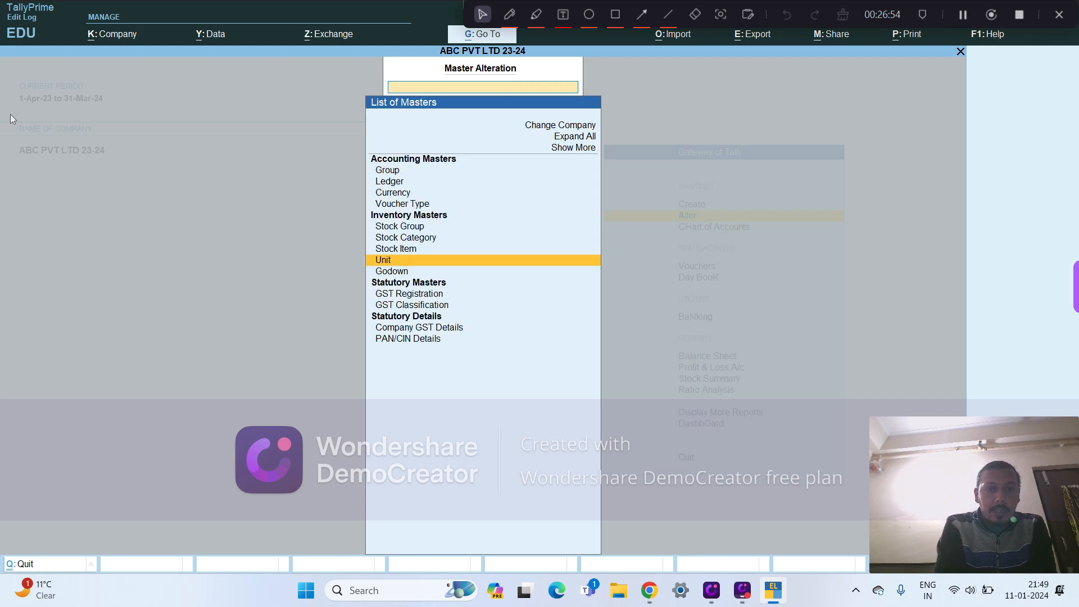
- Create a godown named KAROL BAGH under Primary with no alias, save it, and leave godown creation
key(Down)
key(Return)
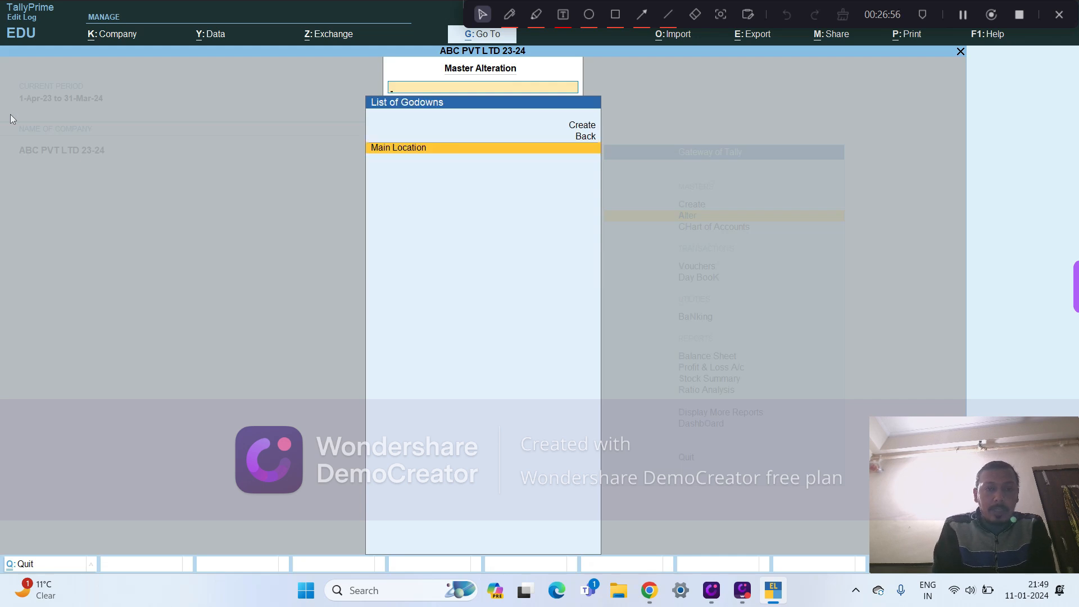
key(Up)
key(Up)
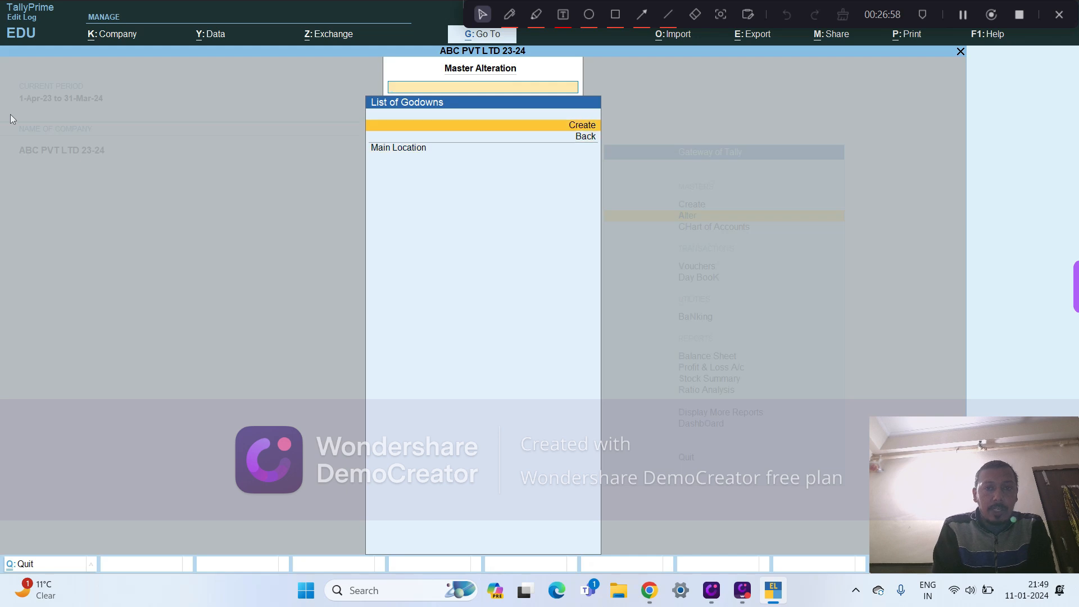
key(Return)
key(Return)
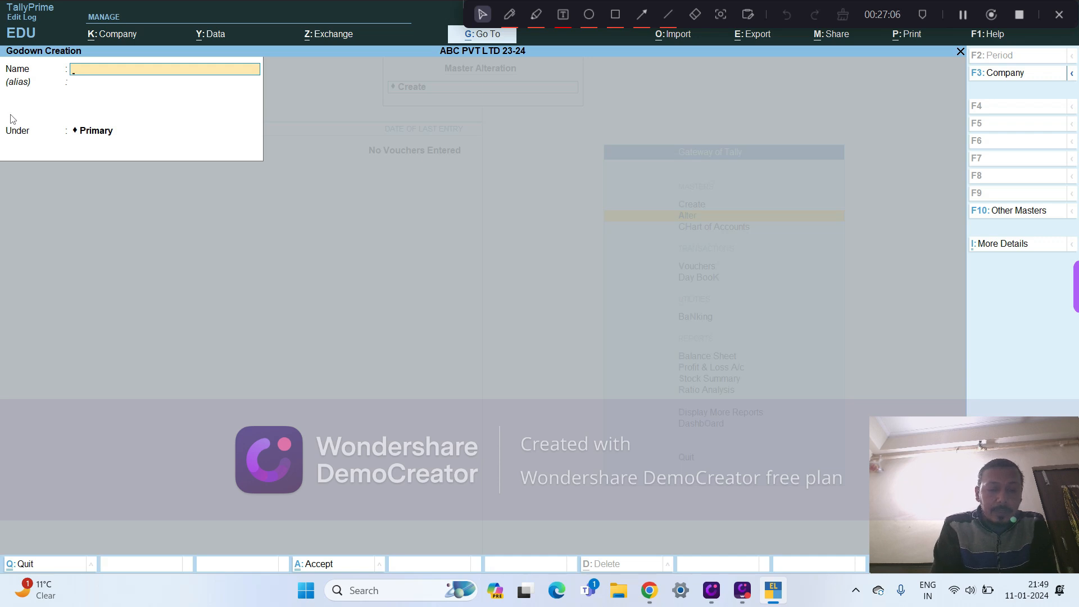
text(KAROL BAGH)
key(Return)
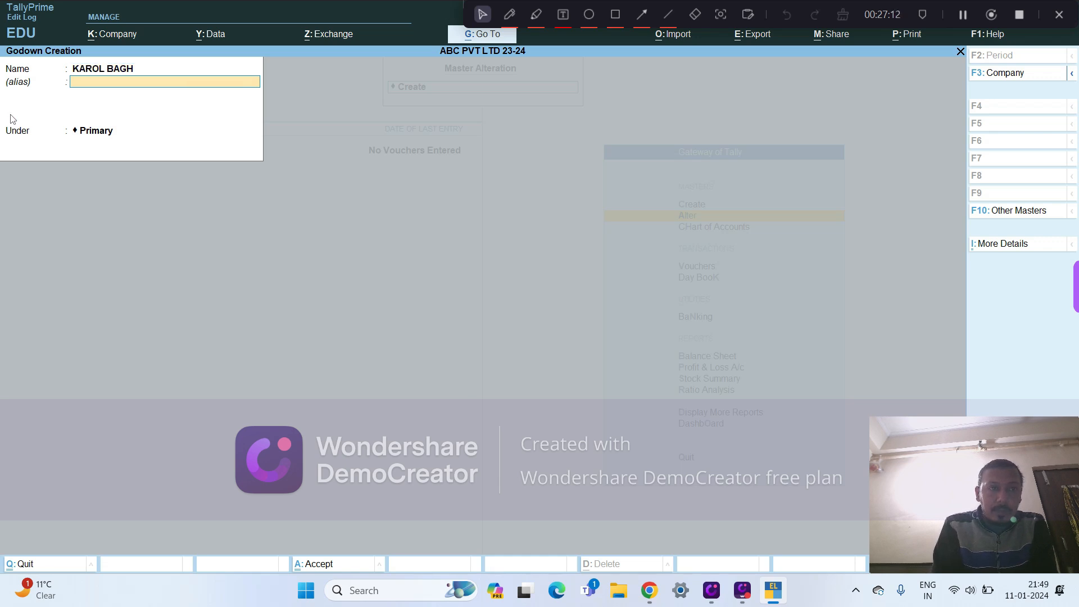
key(Return)
key(Return)
key(y)
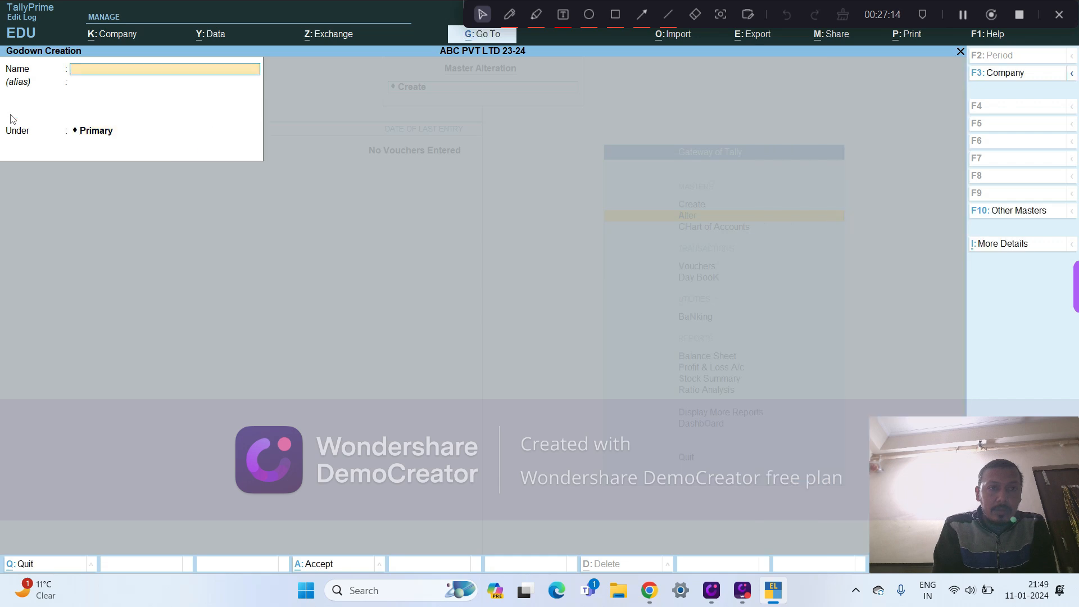
key(Escape)
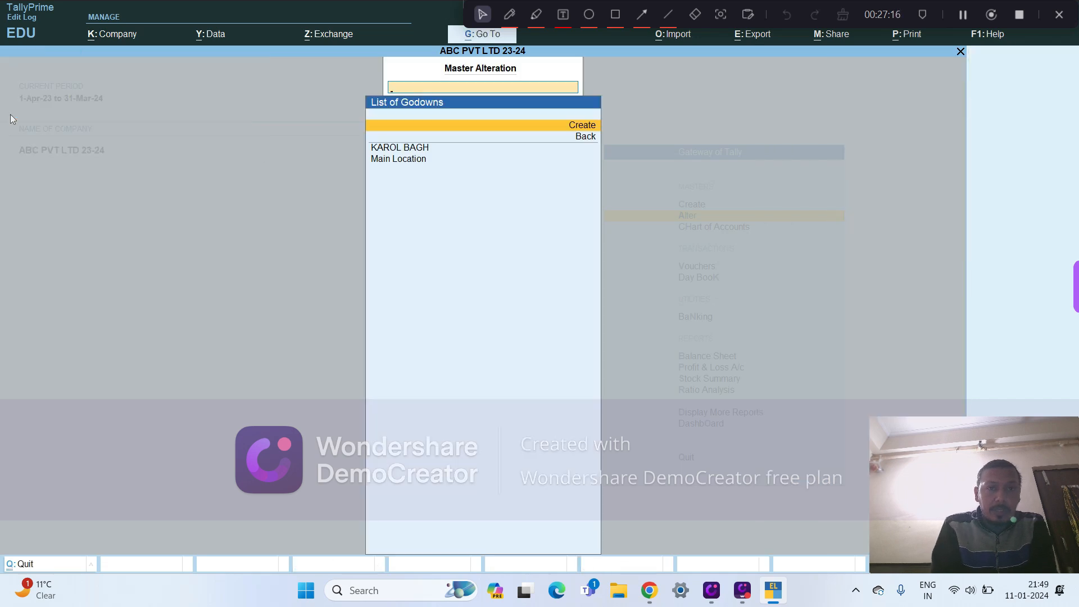
- Check the godown entries in the list of godowns and return to the list of masters
key(Down)
key(Down)
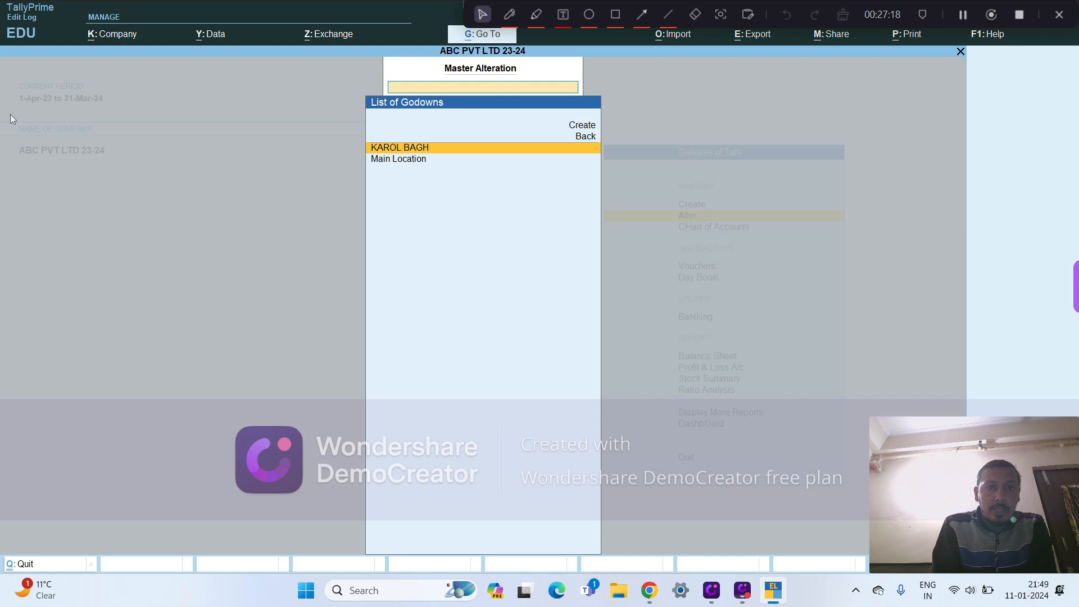
key(Down)
key(Escape)
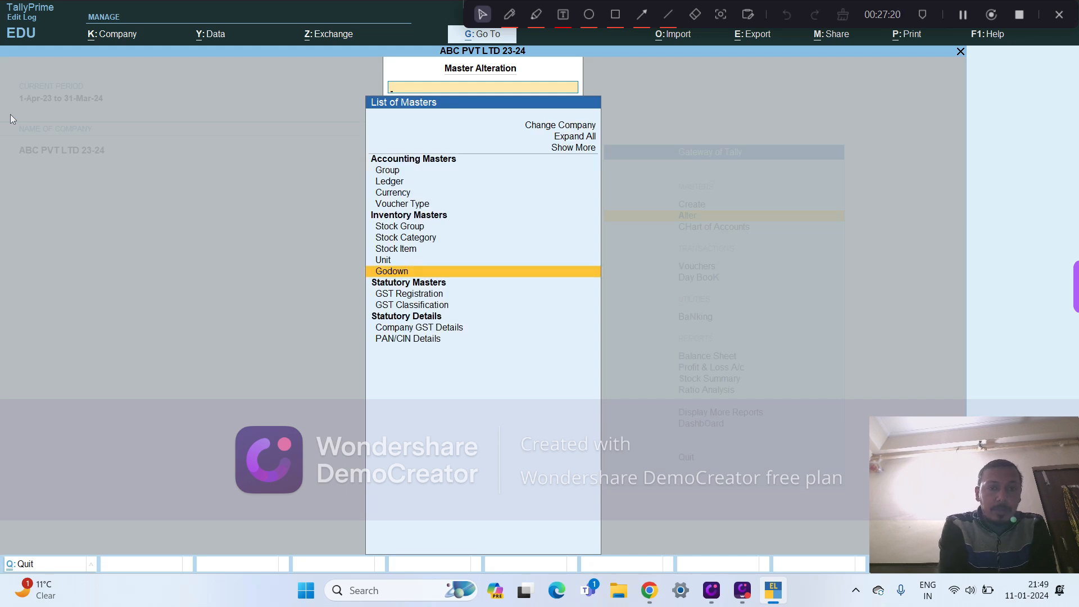
- View the blank form for creating a new GST registration, then leave it and return to the list of masters
key(Down)
key(Down)
key(Return)
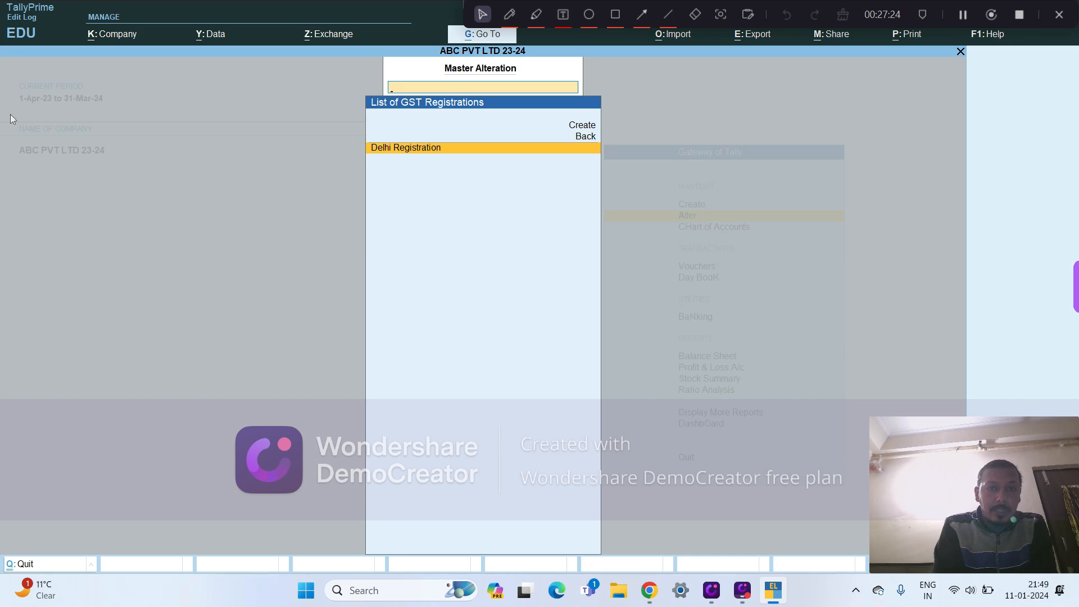
key(Up)
key(Up)
key(Return)
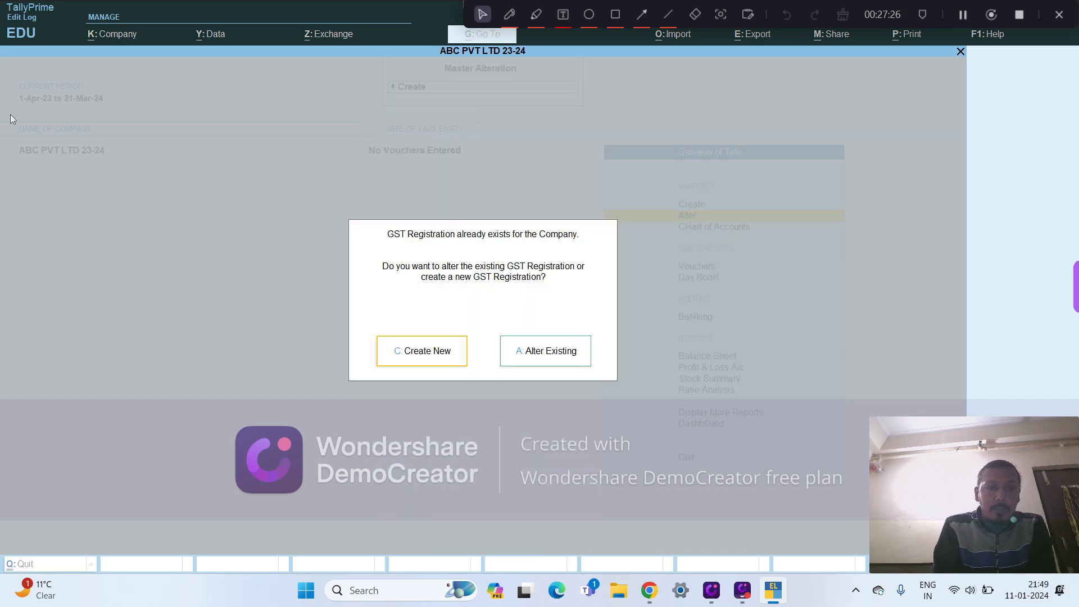
key(Return)
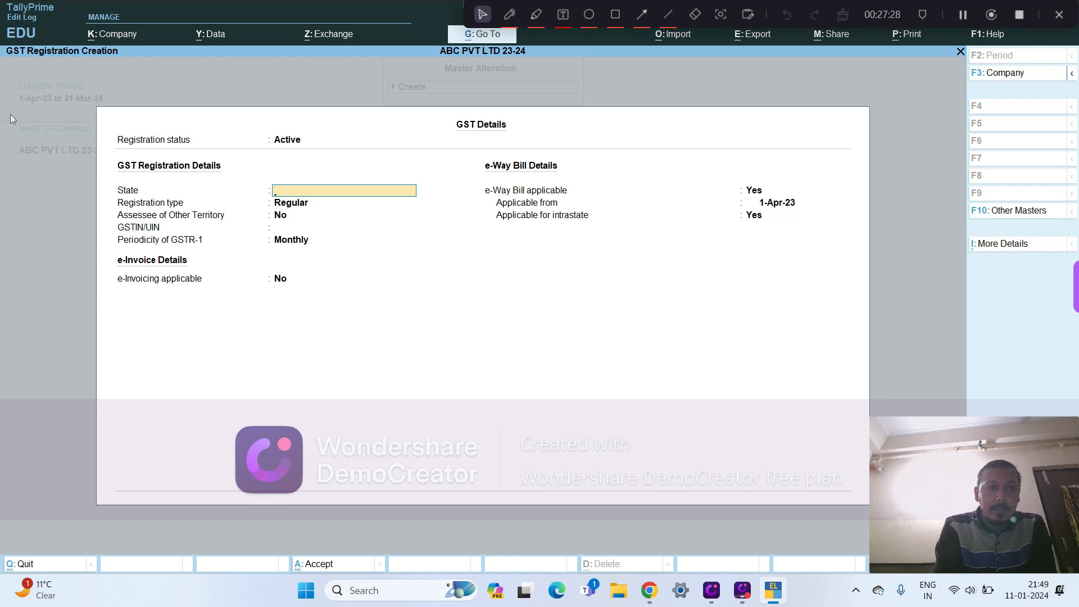
key(Escape)
key(Return)
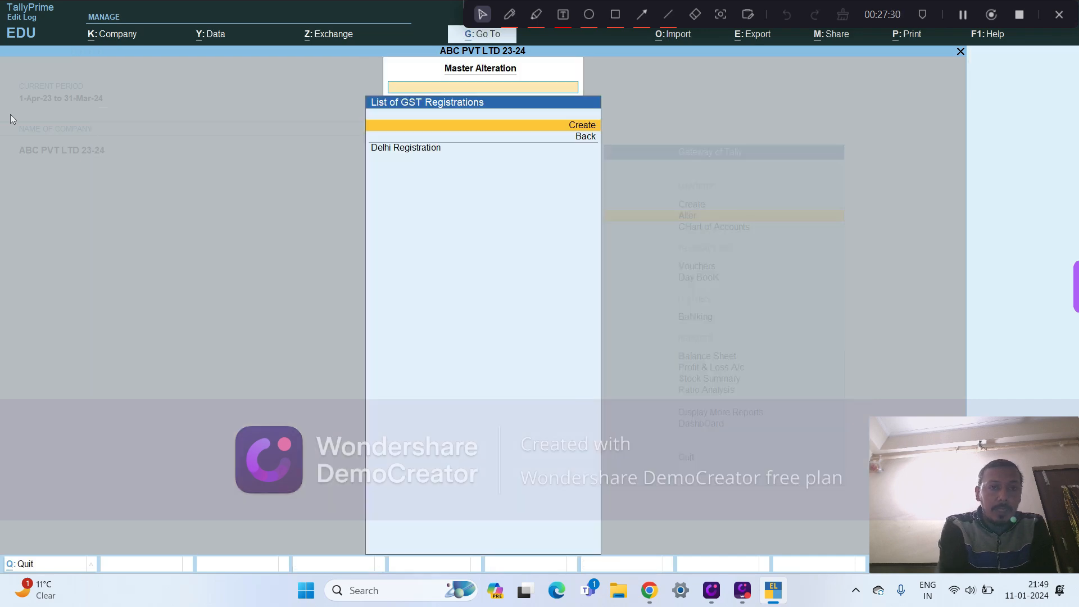
key(Escape)
- View the GST Classification masters and return to the list of masters
key(Down)
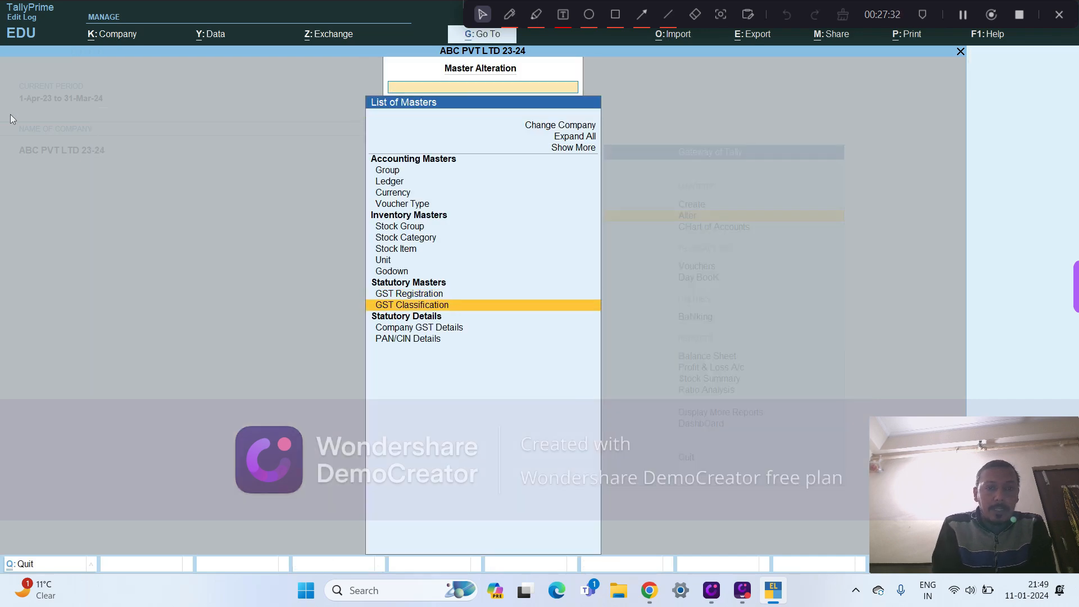
key(Return)
key(Escape)
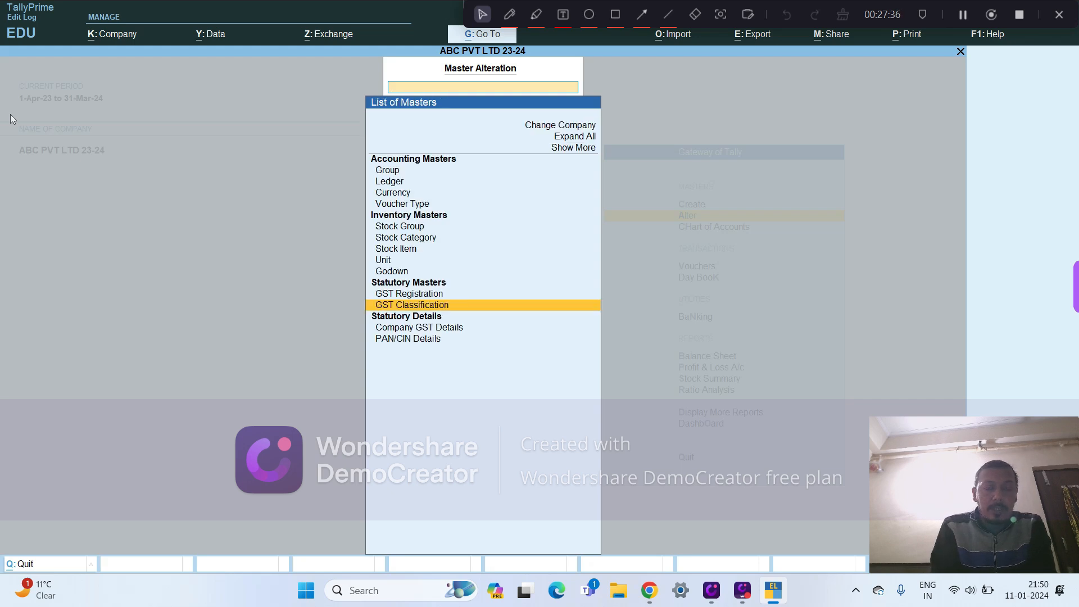
- Open Company GST Details, examine the options for HSN/SAC details, and return to the list of masters
key(Down)
key(Down)
key(Return)
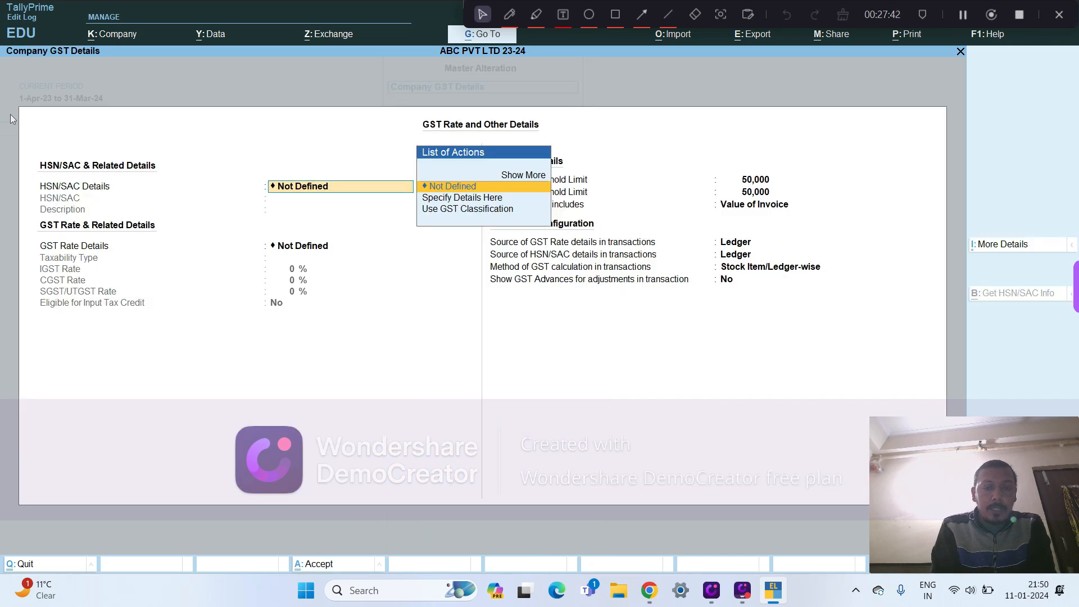
key(Down)
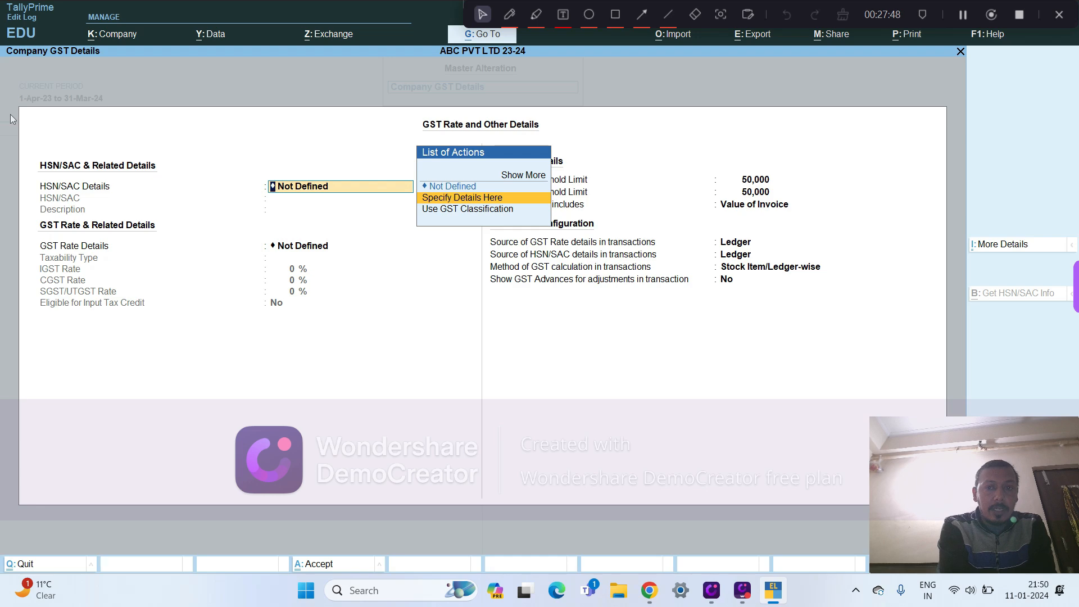
key(Up)
key(Up)
key(Escape)
key(Escape)
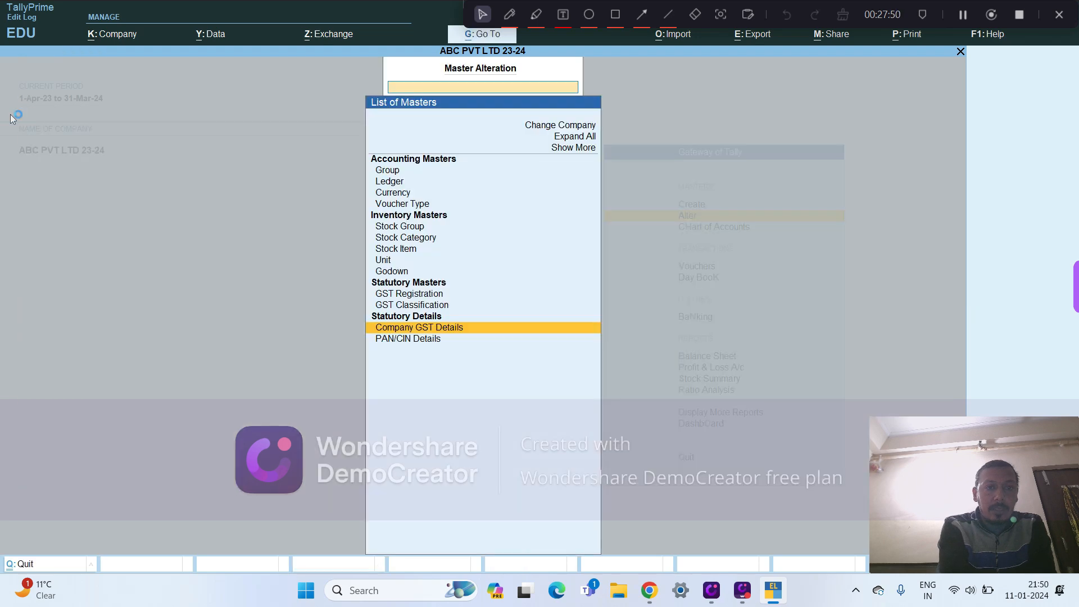
- View the PAN/CIN Details form, leave it blank, and return to the Gateway of Tally without quitting
key(Down)
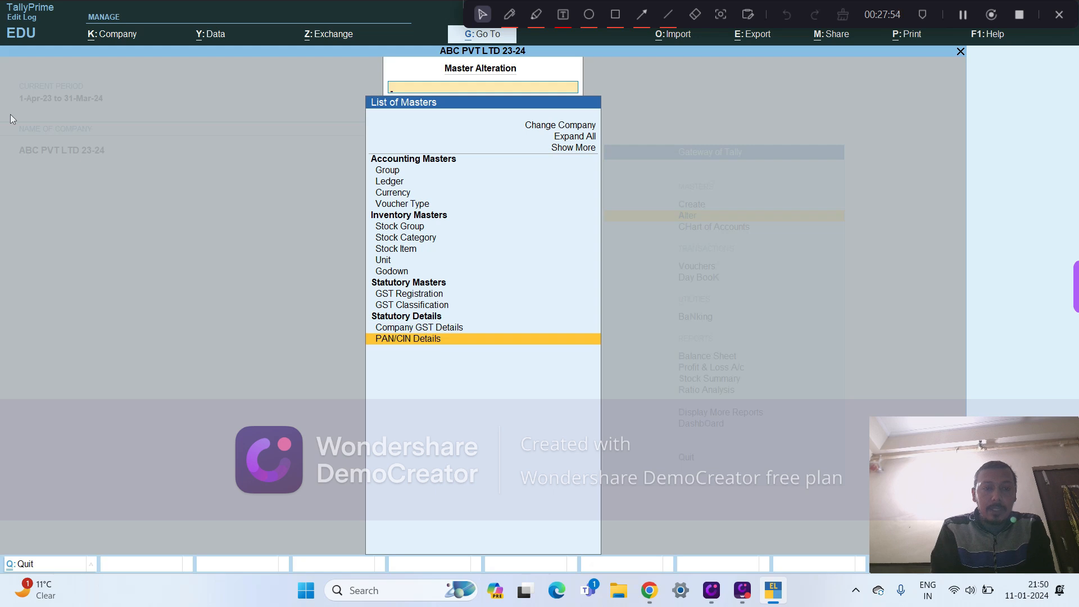
key(Return)
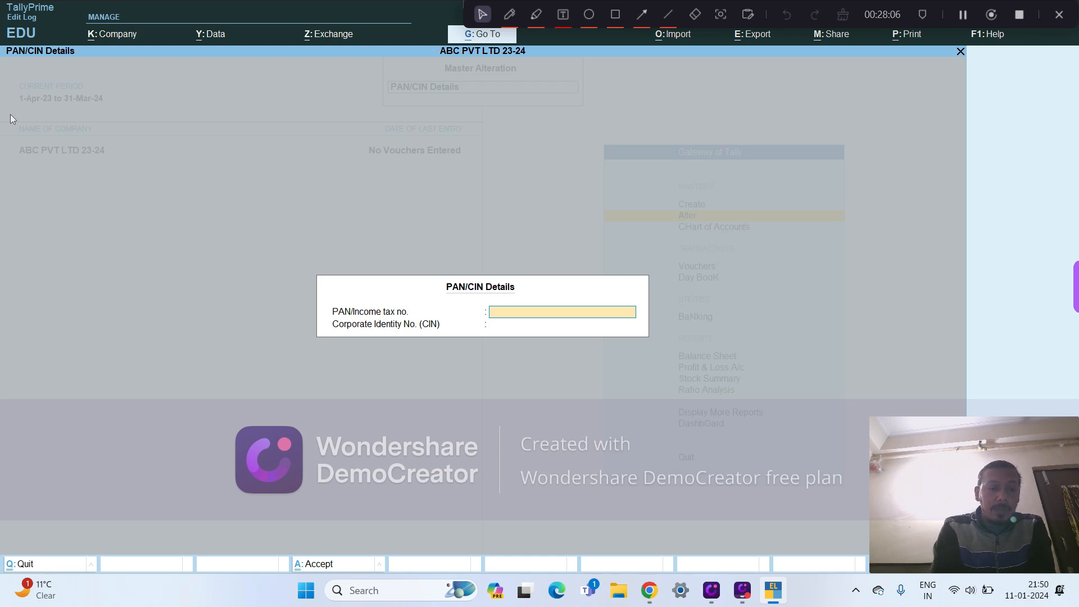
key(Escape)
key(Escape)
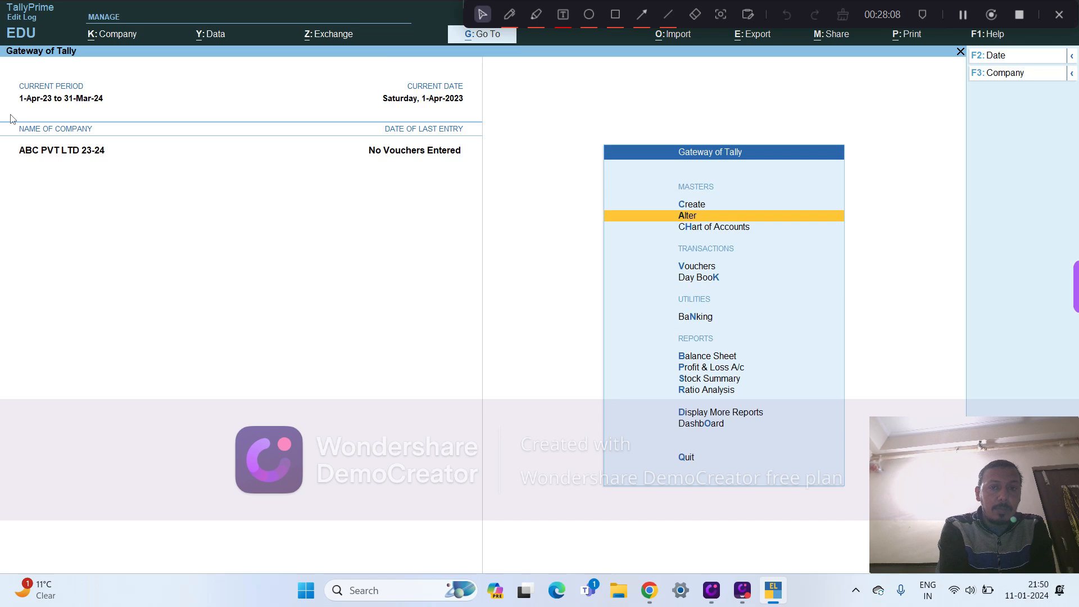
key(Escape)
key(n)
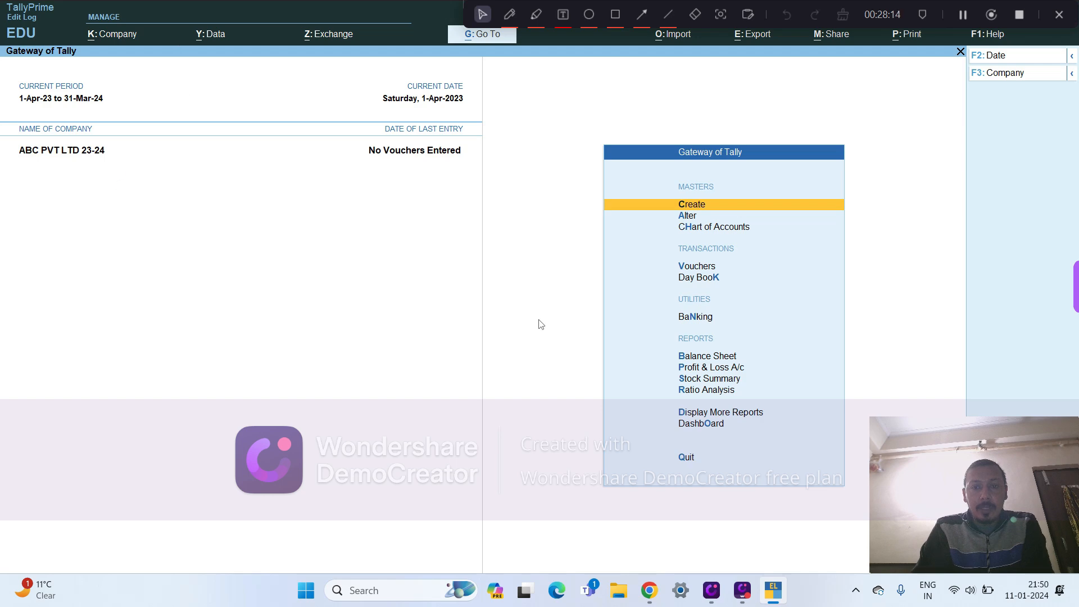
- View the types of masters available for alteration and return to the Gateway of Tally
key(Down)
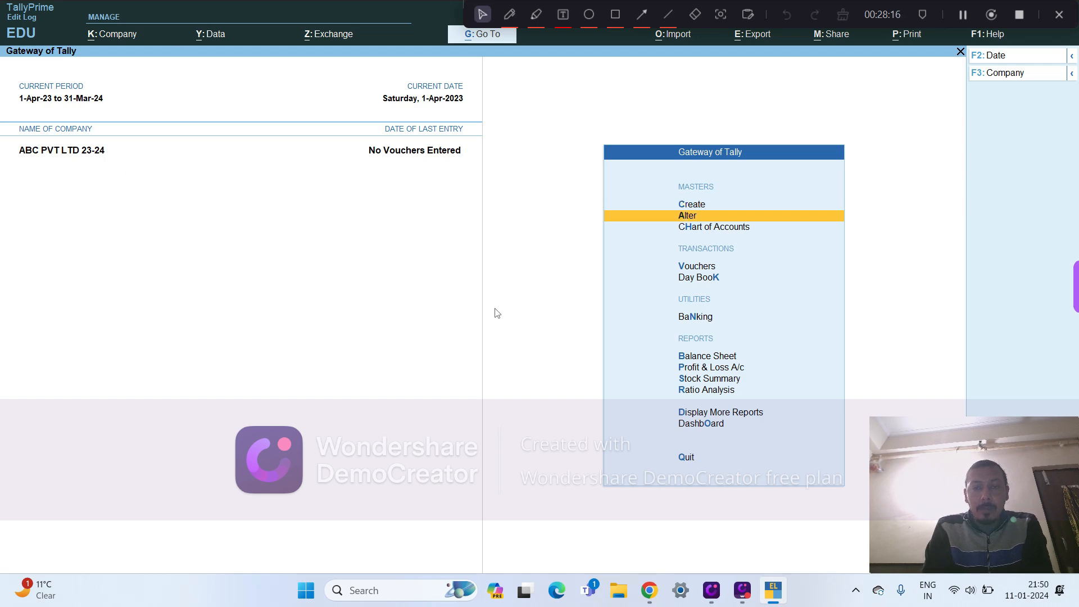
key(Return)
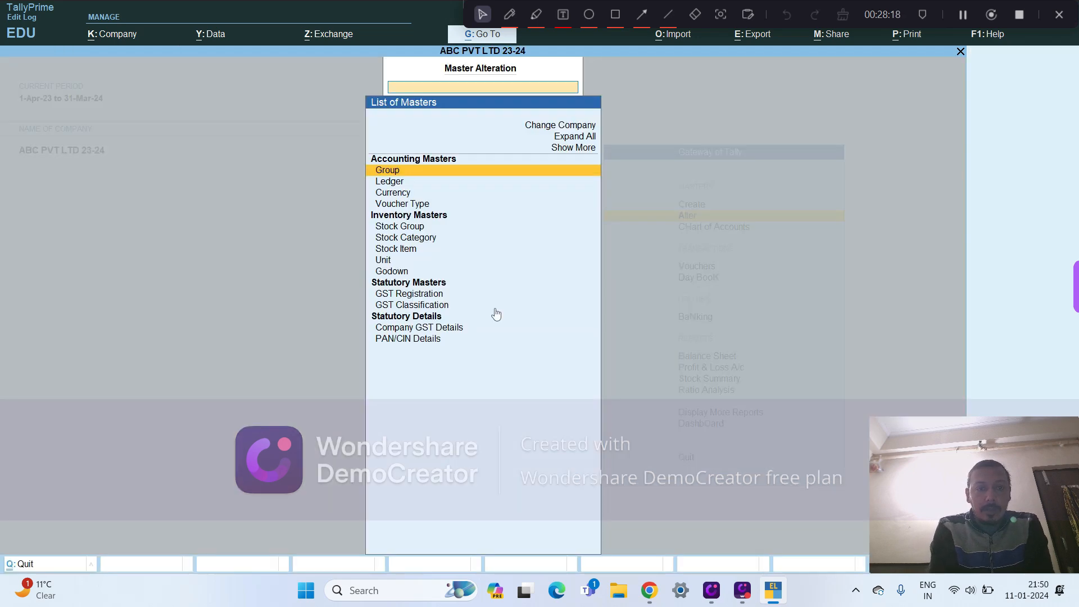
key(Escape)
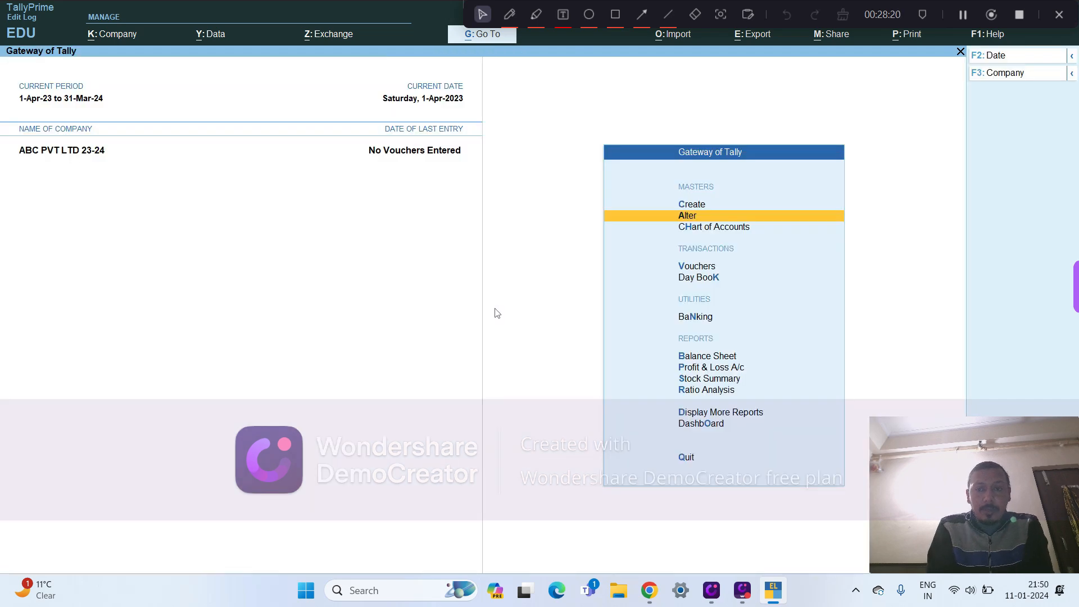
- Look through the accounting masters in the Chart of Accounts, view the Budgets list, and return to the Gateway of Tally
key(Down)
key(Return)
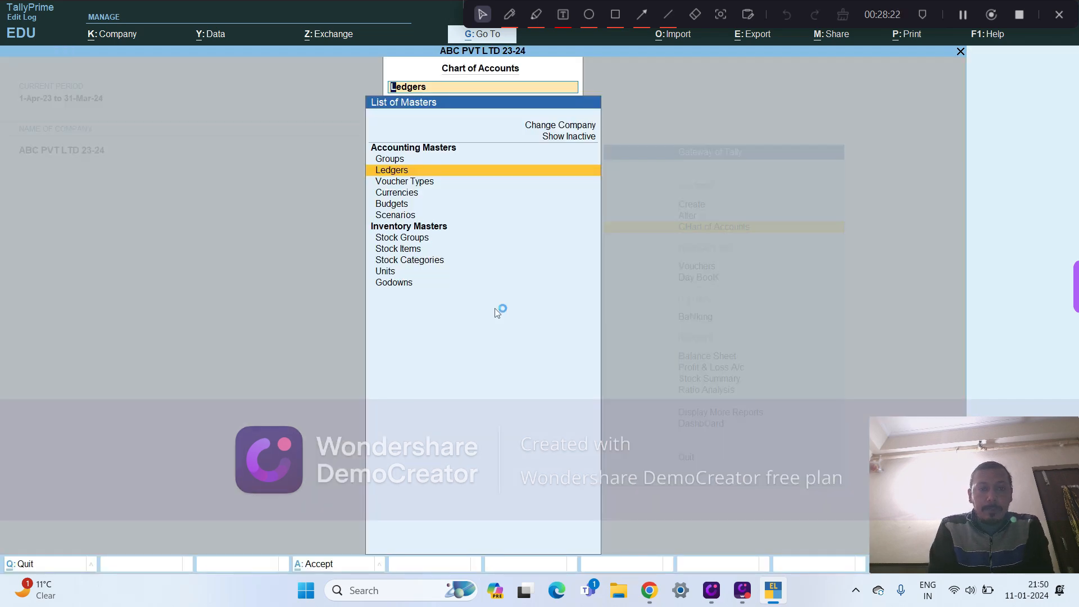
key(Up)
key(Up)
key(Down)
key(Down)
key(Down)
key(Up)
key(Up)
key(Up)
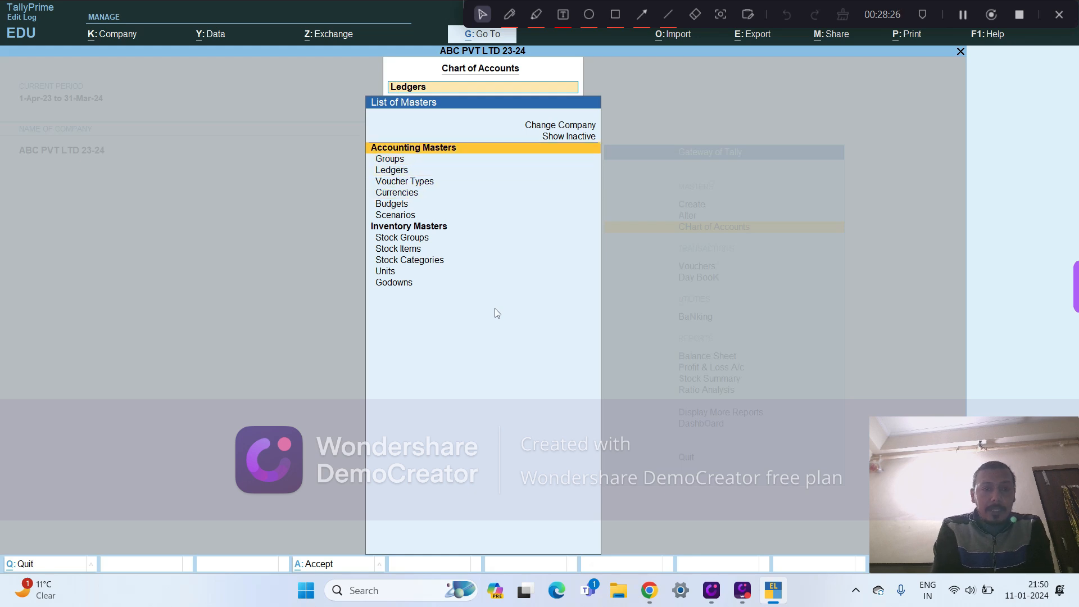
key(Down)
key(Down)
key(Down)
key(Down)
key(Down)
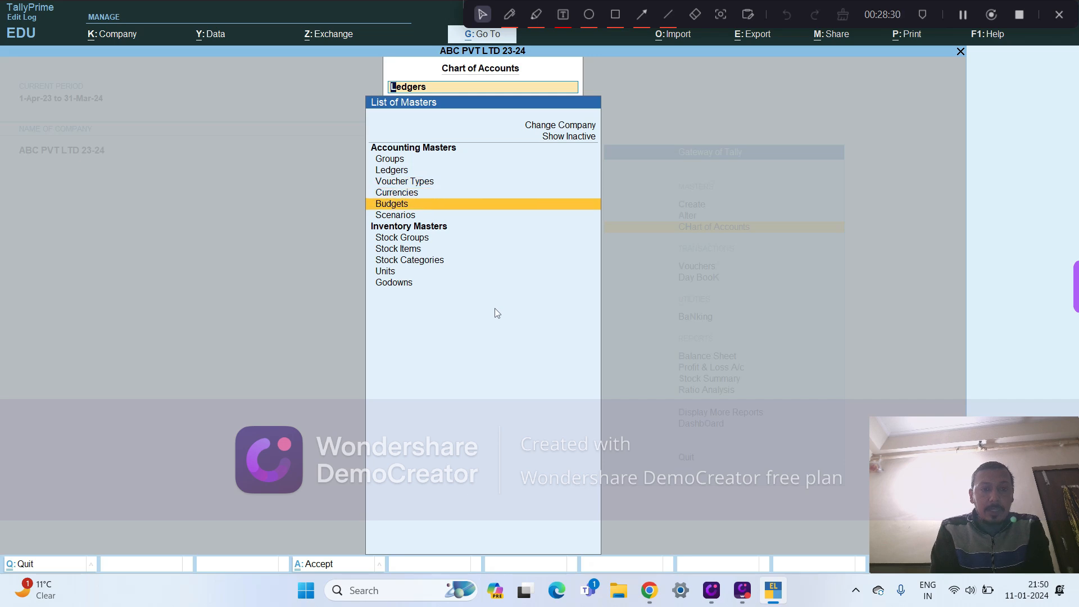
key(Return)
key(Escape)
key(Escape)
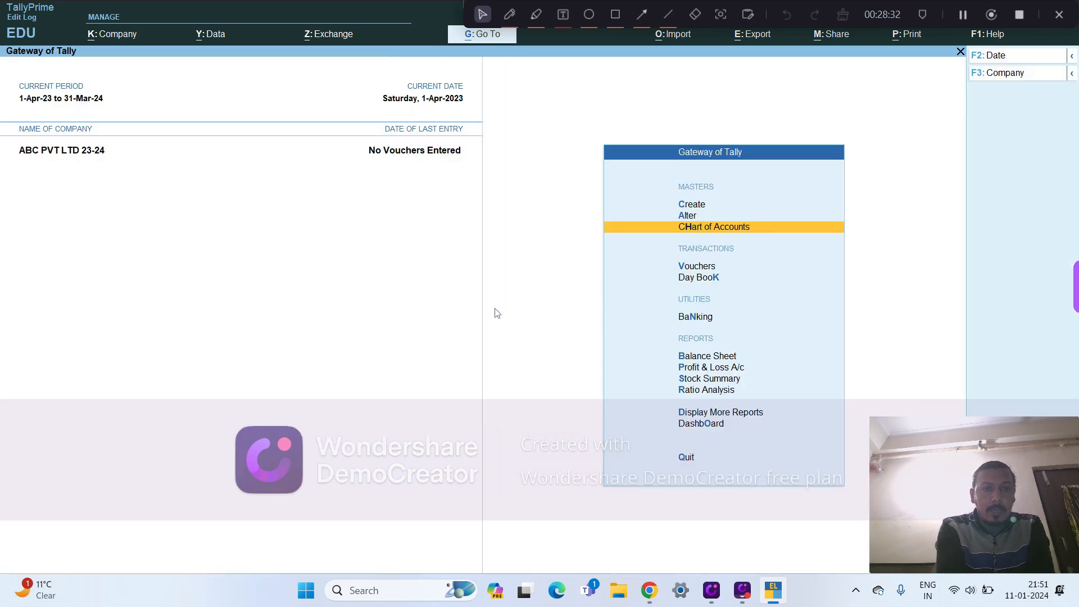
- Open the list of scenarios in the Chart of Accounts
key(Return)
key(Down)
key(Down)
key(Down)
key(Down)
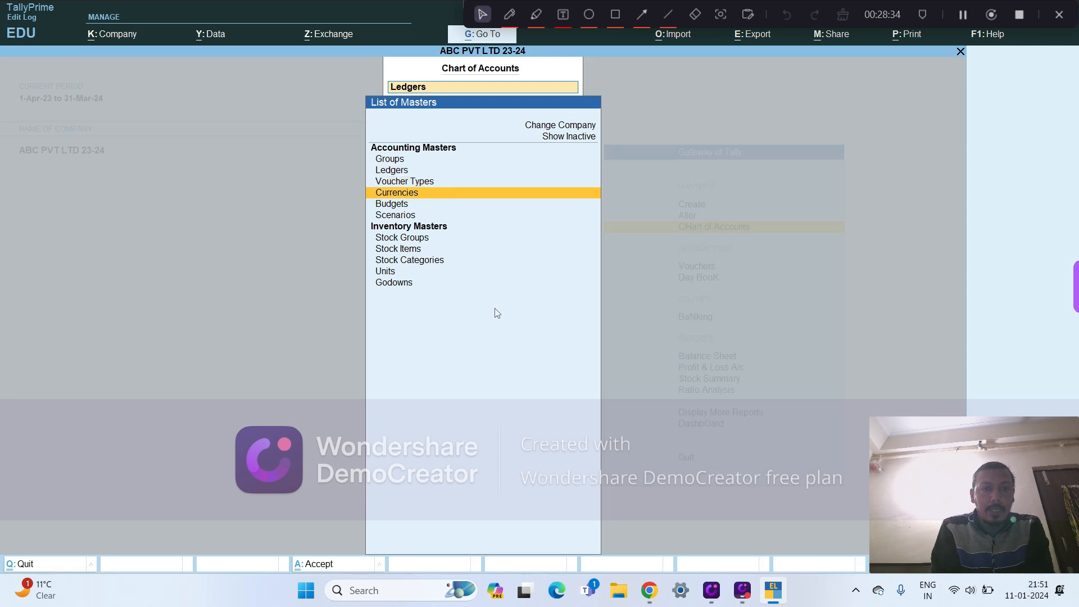
key(Return)
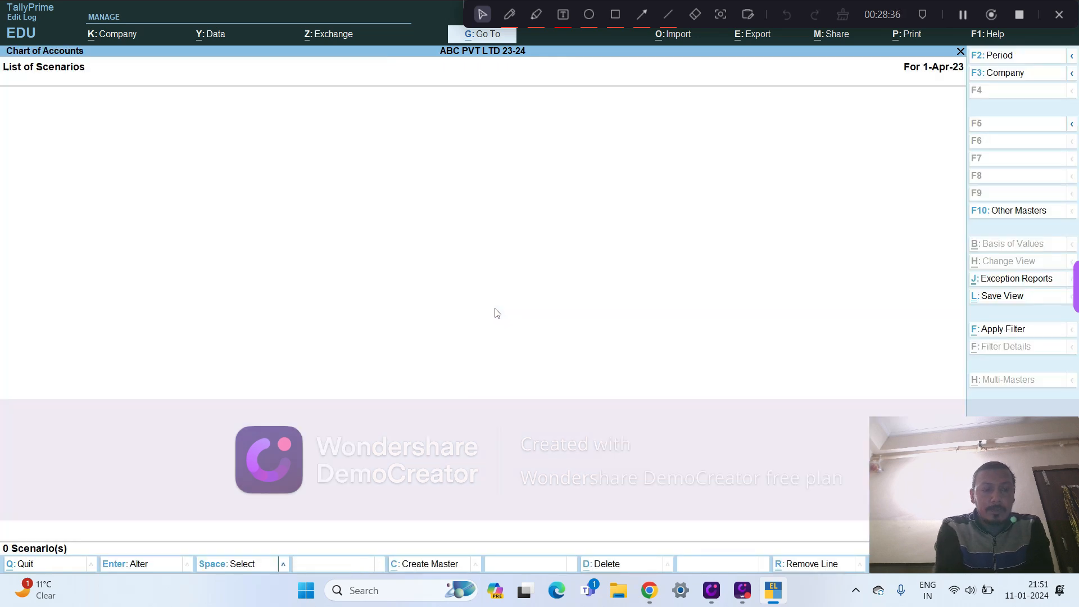
- Close the scenarios list, look through the inventory masters, view the Godowns list, and return to the Gateway of Tally
key(Escape)
key(Down)
key(Down)
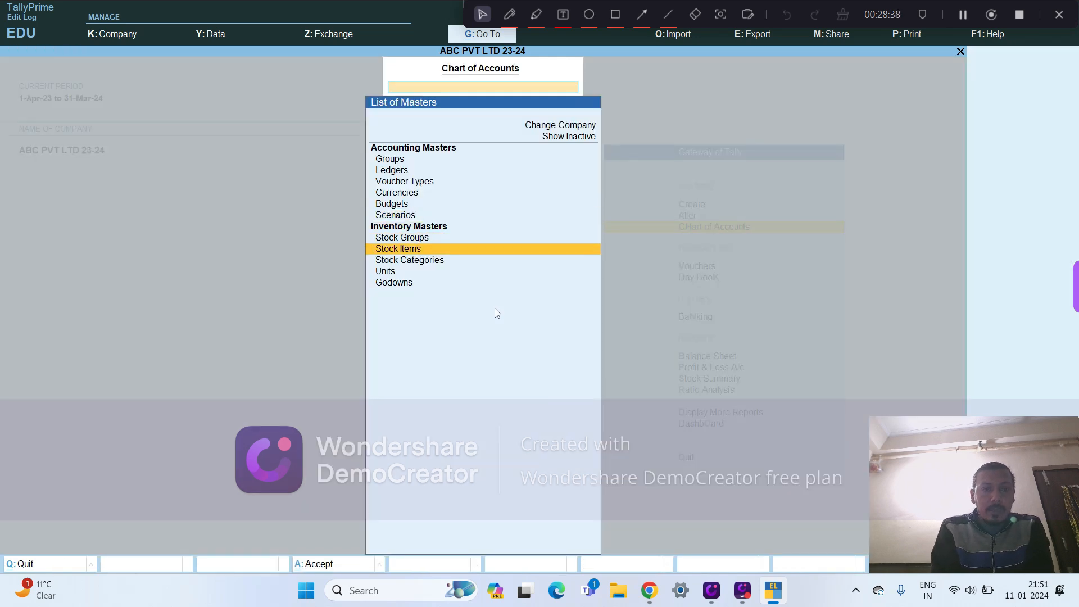
key(Down)
key(Down)
key(Down)
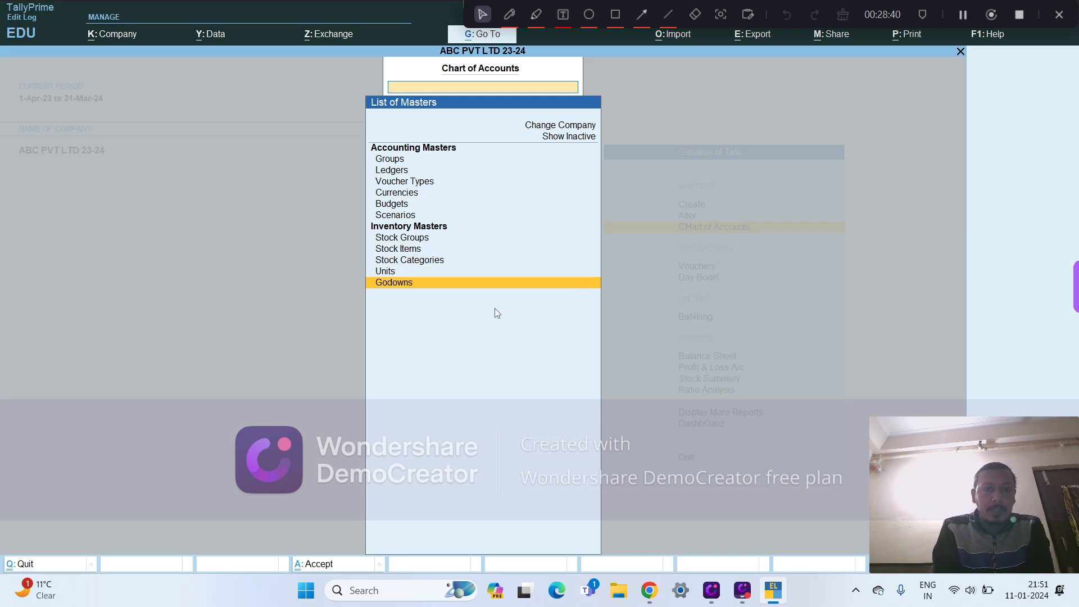
key(Return)
key(Escape)
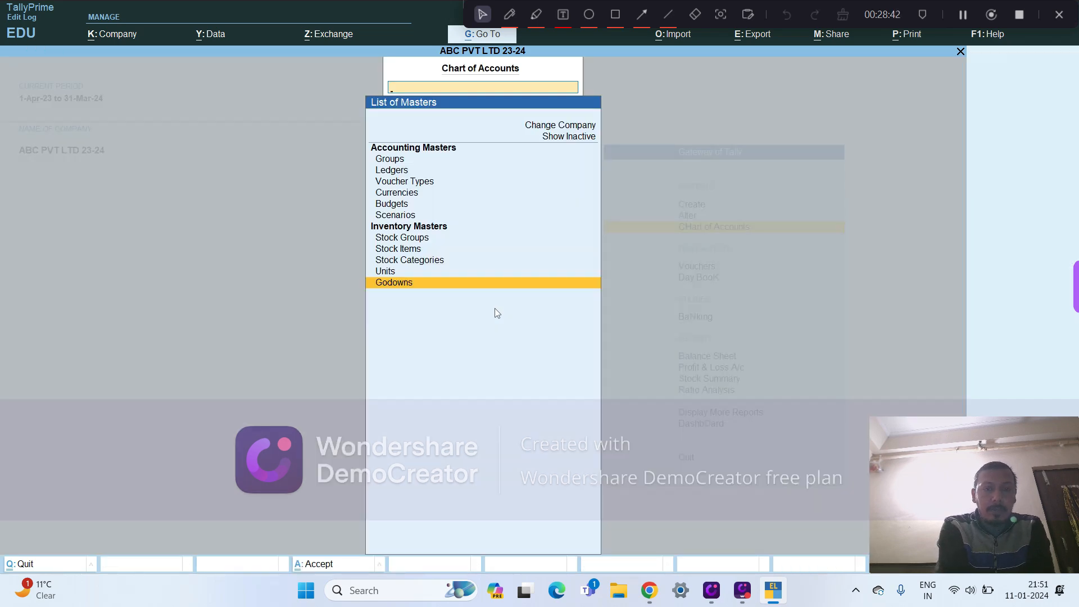
key(Escape)
- Open voucher creation from the Gateway of Tally and bring up the list of other voucher types
key(Down)
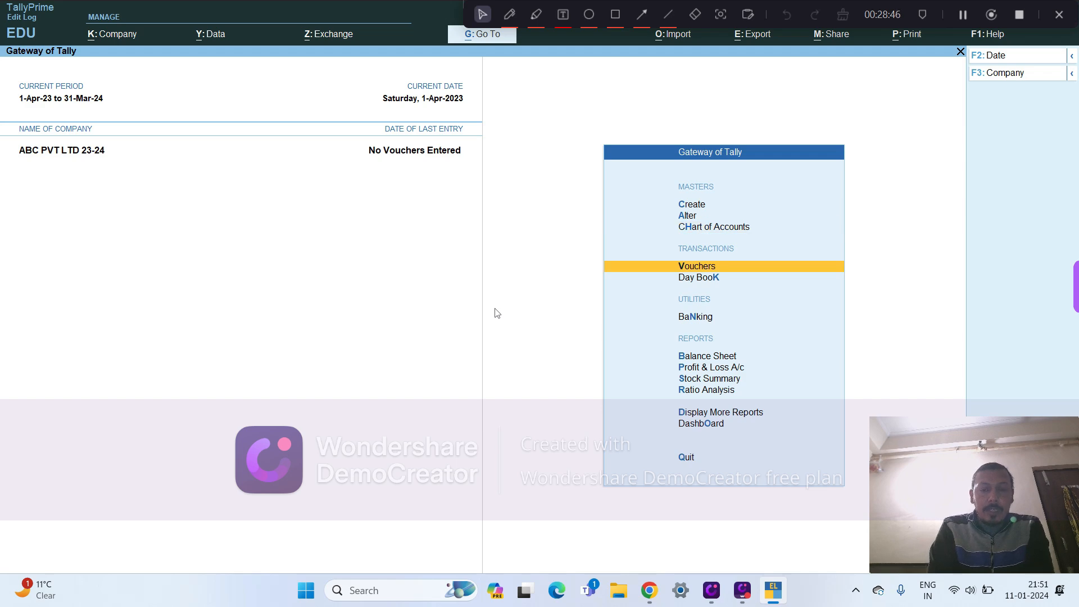
key(Return)
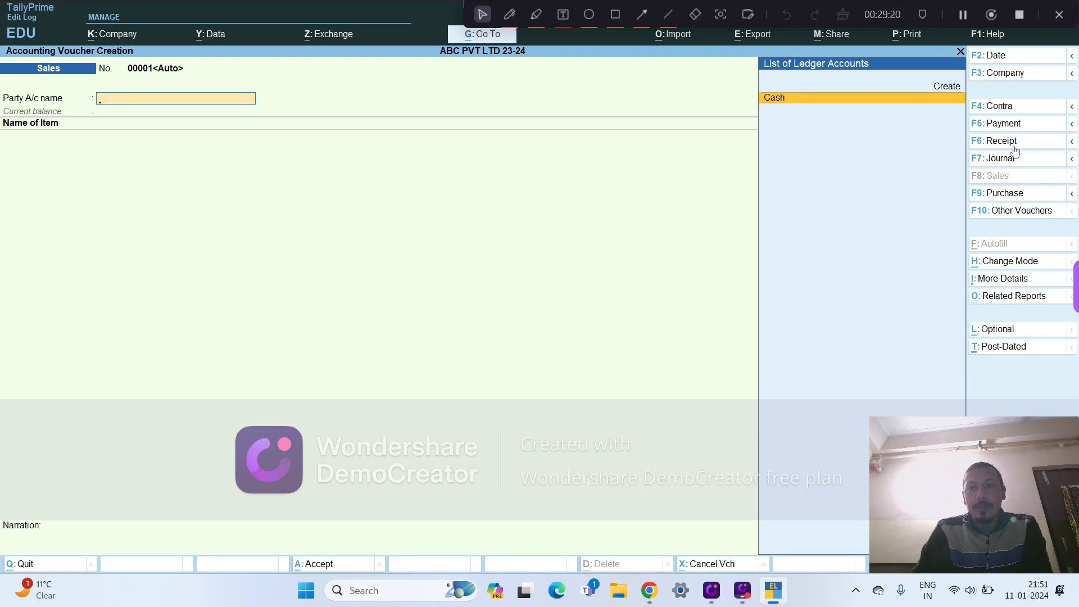
click(987, 212)
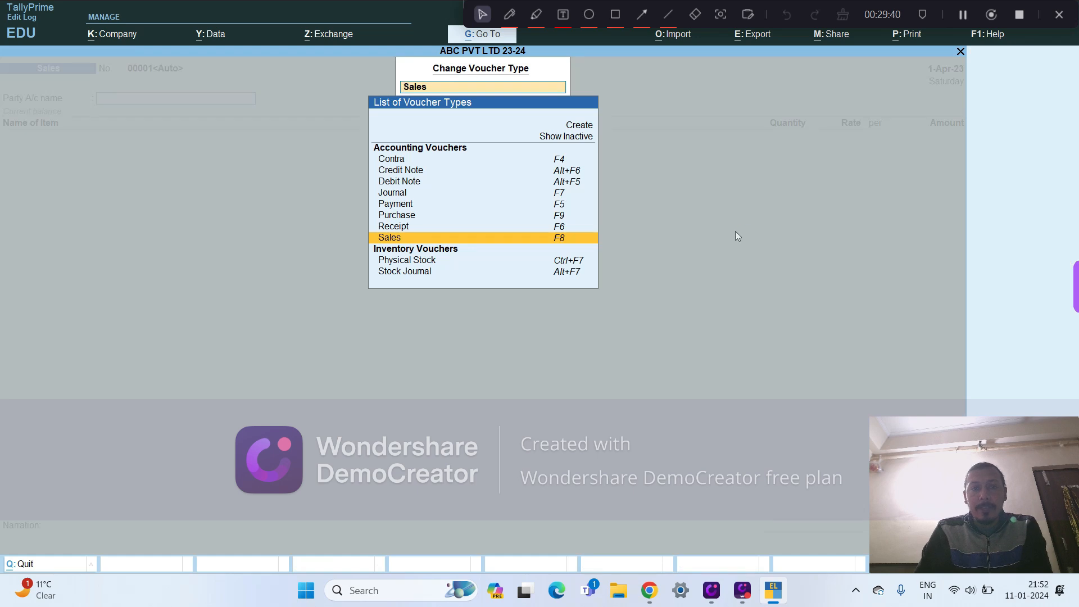
- Look through the active accounting and inventory voucher types available for voucher entry
key(Up)
key(Up)
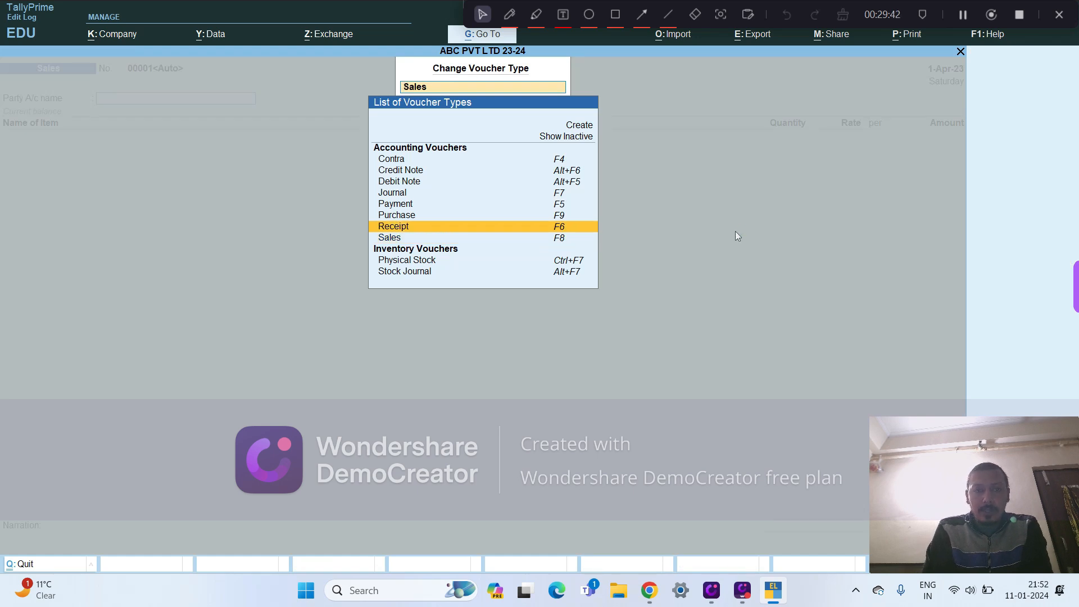
key(Up)
key(Up)
key(Up)
key(Up)
key(Up)
key(Down)
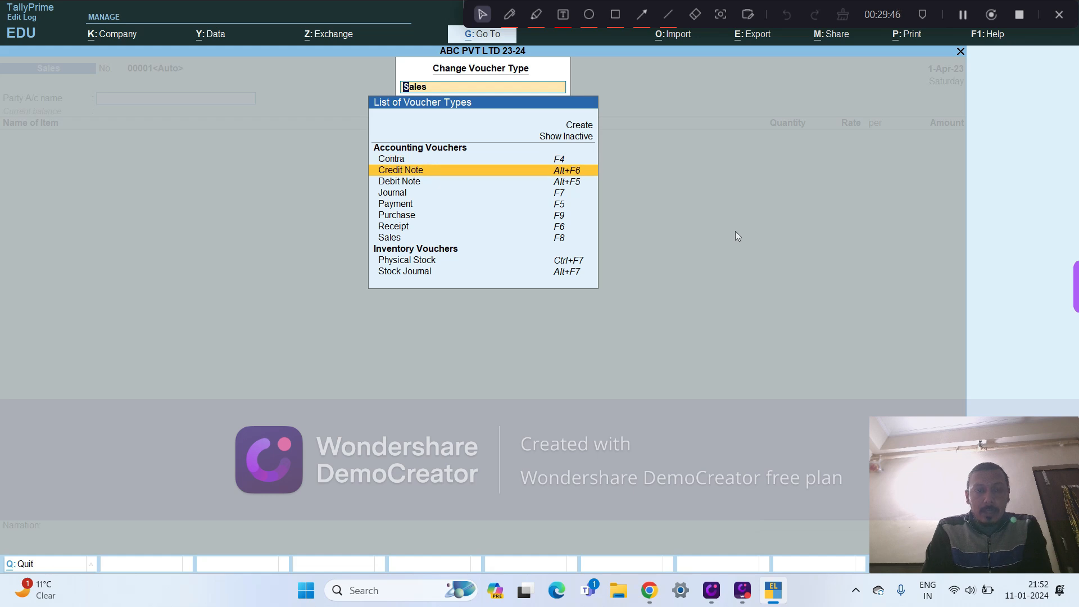
key(Down)
key(Down)
key(Down)
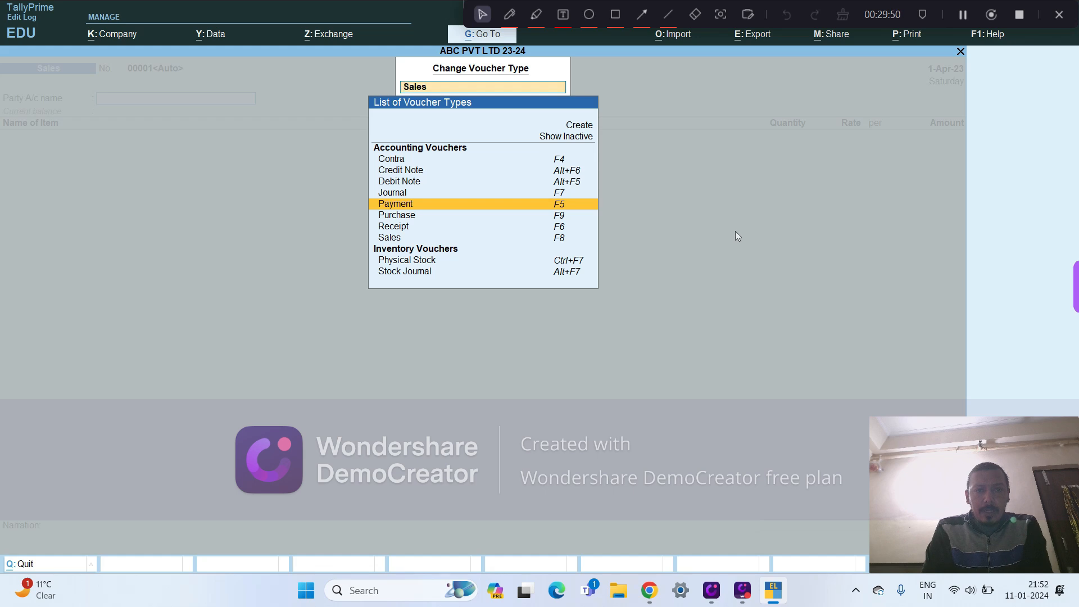
key(Down)
key(Down)
key(Down)
key(Down)
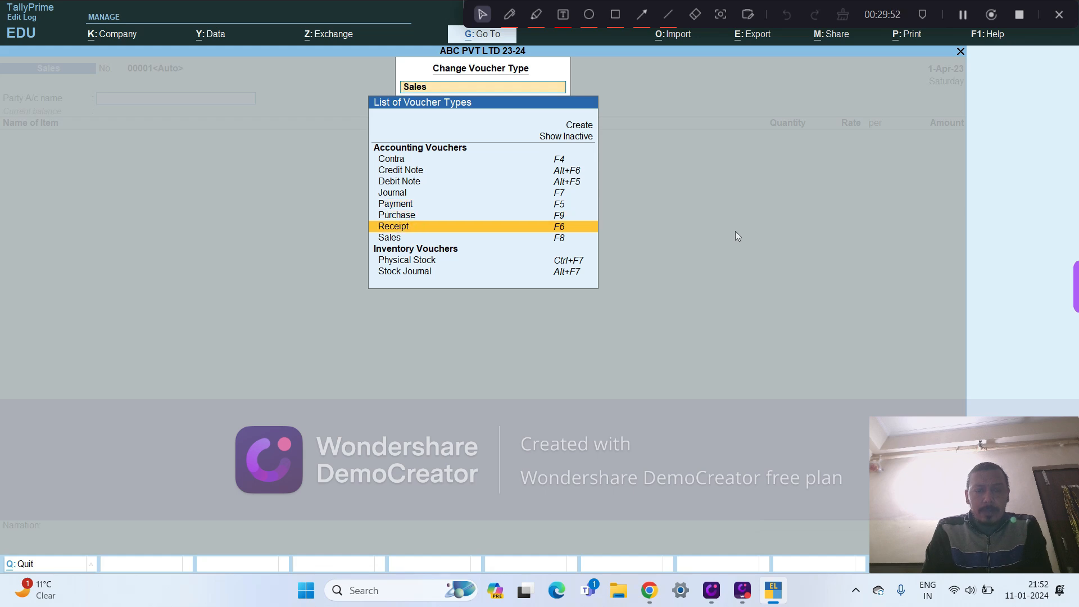
key(Up)
key(Up)
key(Up)
key(Up)
key(Up)
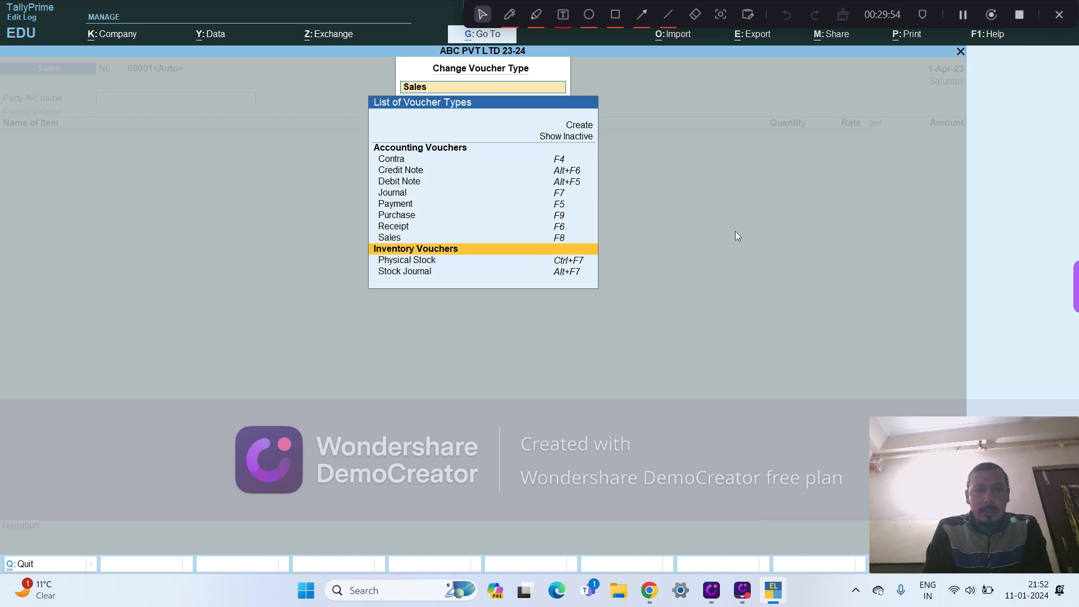
key(Up)
key(Up)
key(Up)
key(Up)
key(Up)
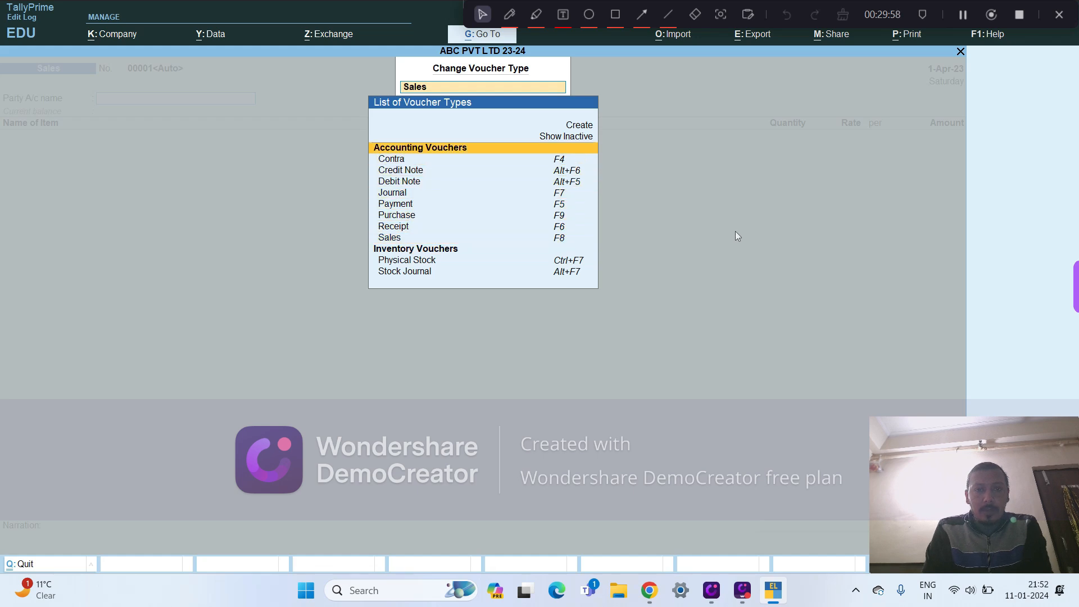
- Show the inactive voucher types in the list and look through the accounting vouchers, including Memorandum and Reversing Journal
key(Up)
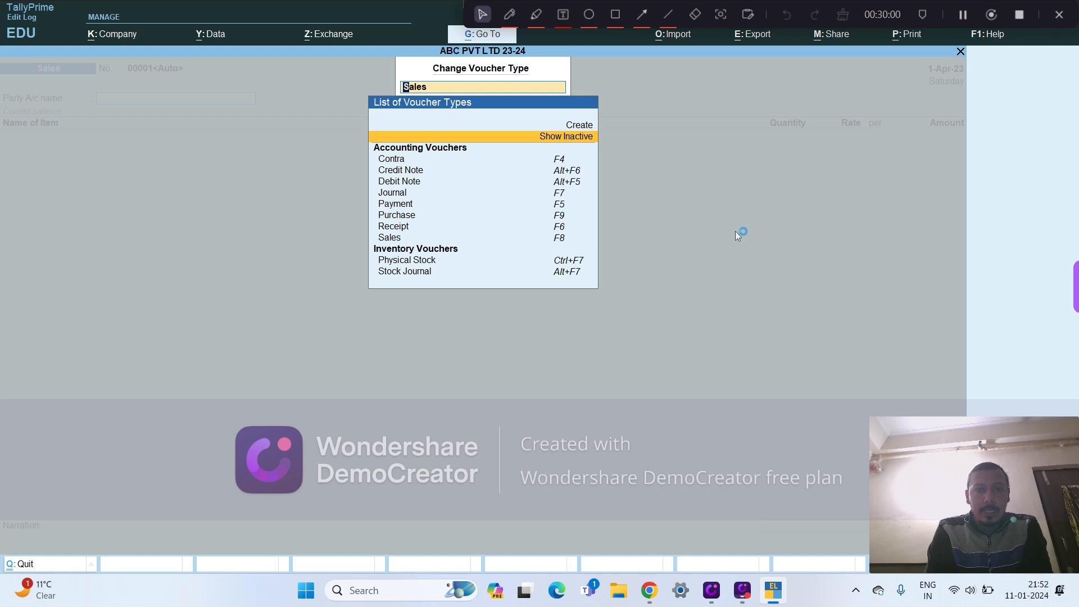
key(Return)
key(Down)
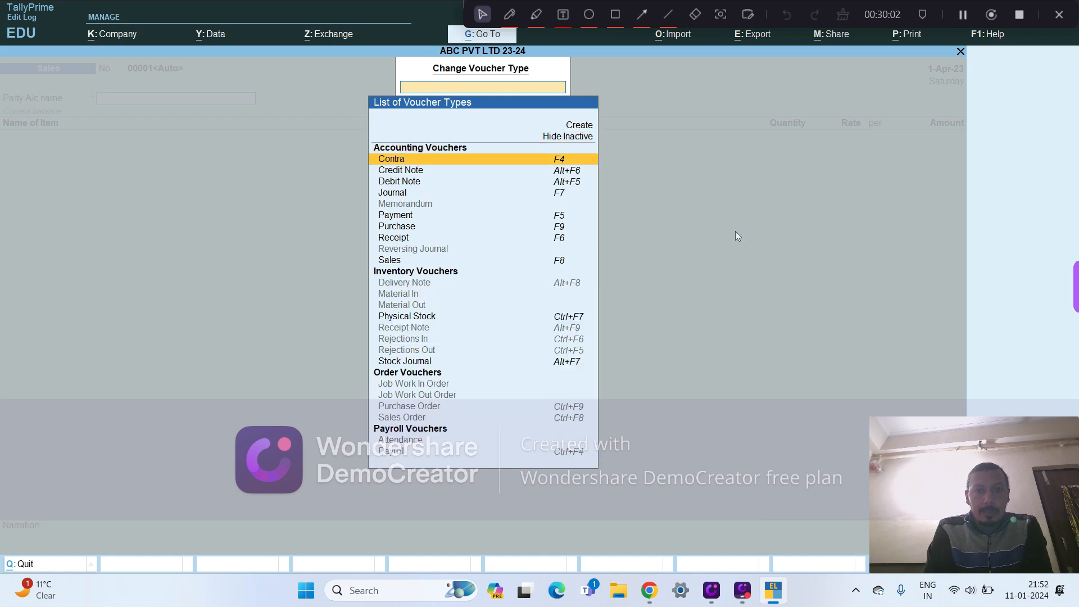
key(Down)
key(Down)
key(Up)
key(Down)
key(Down)
key(Down)
key(Down)
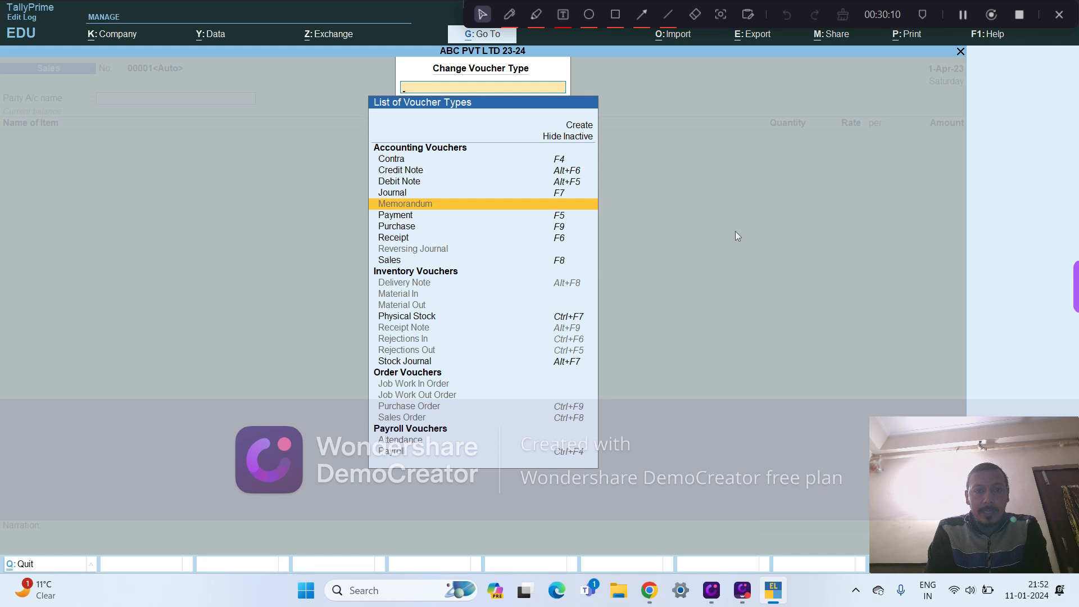
key(Down)
key(Down)
key(Down)
key(Down)
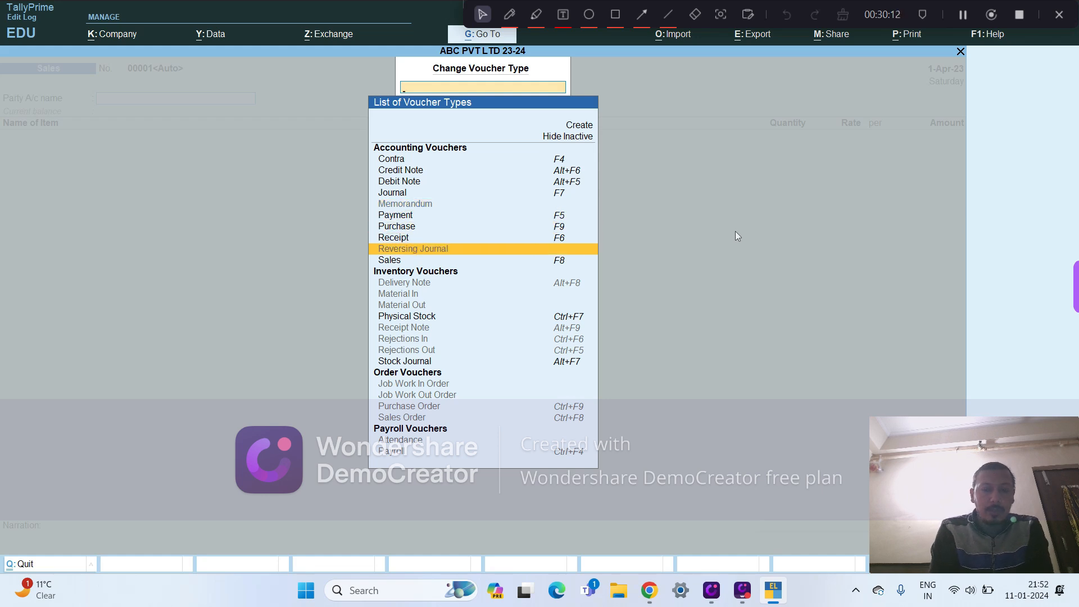
click(967, 15)
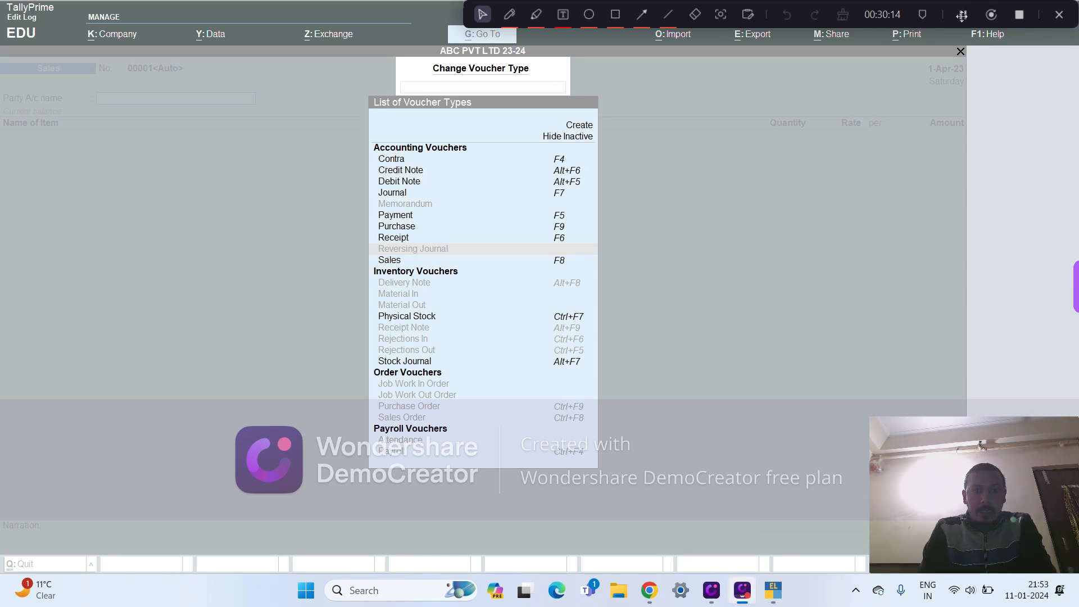